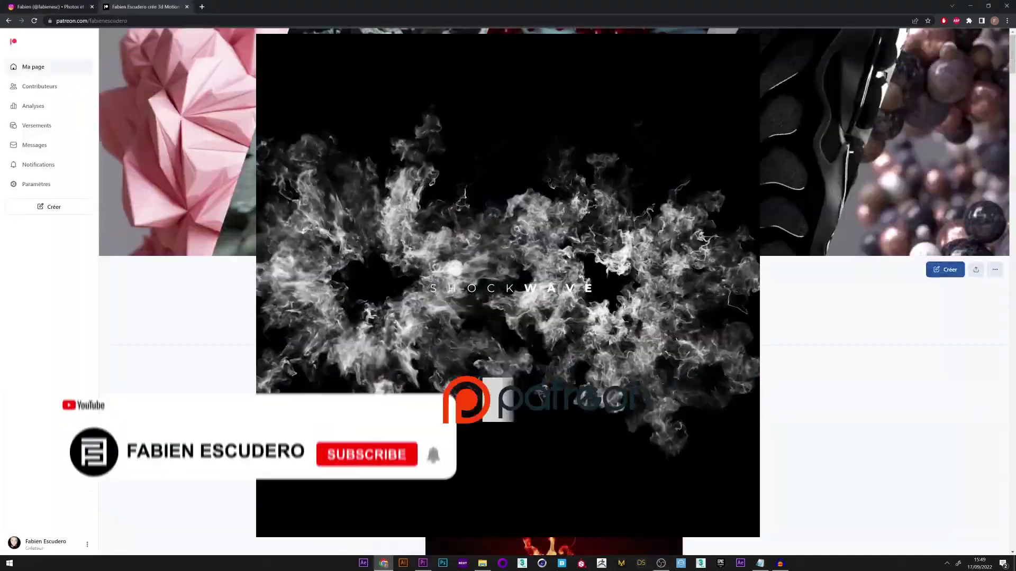
pyautogui.scroll(-8, 484, 140)
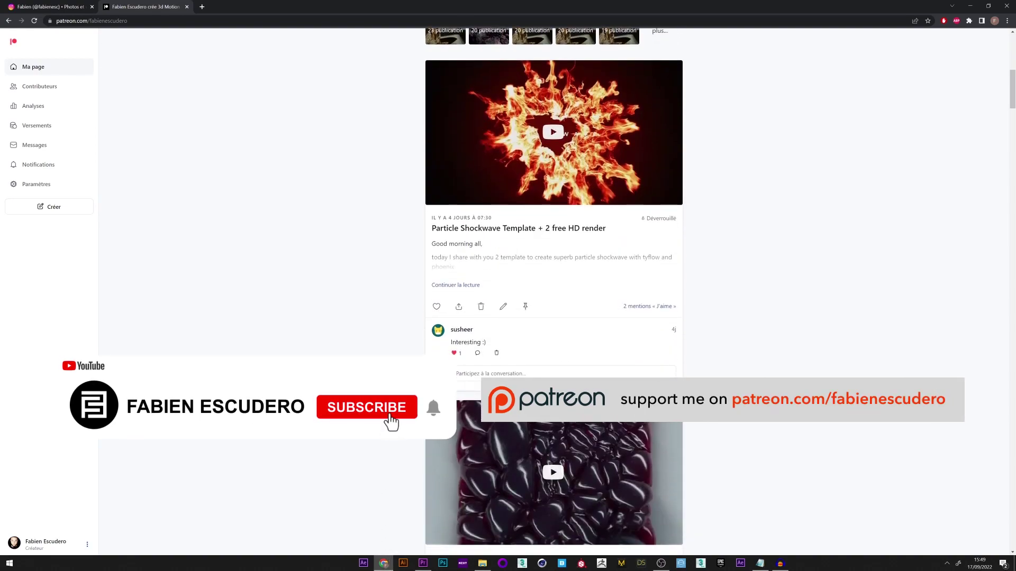
pyautogui.scroll(-15, 484, 140)
pyautogui.scroll(-4, 554, 291)
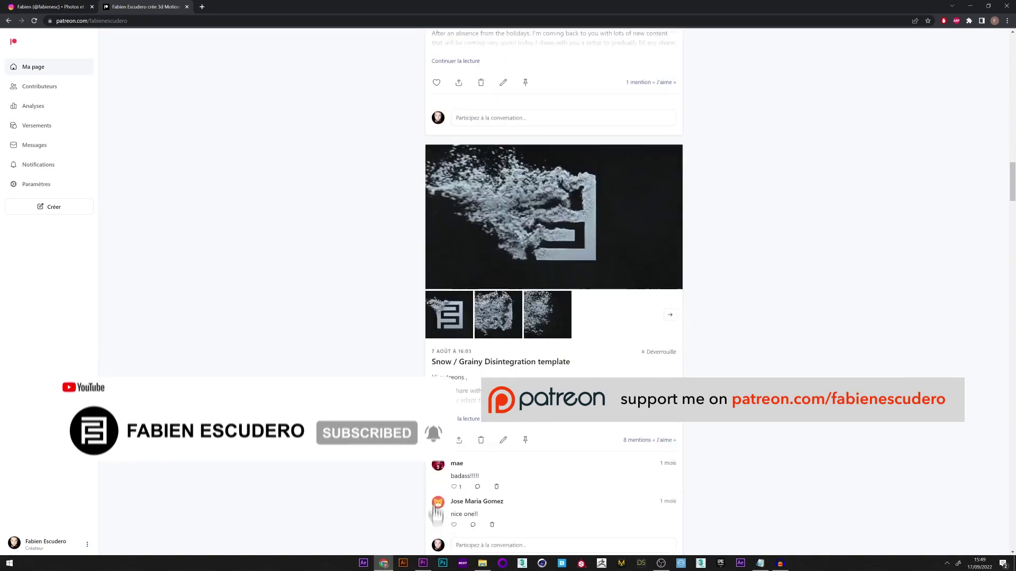
pyautogui.scroll(15, 554, 291)
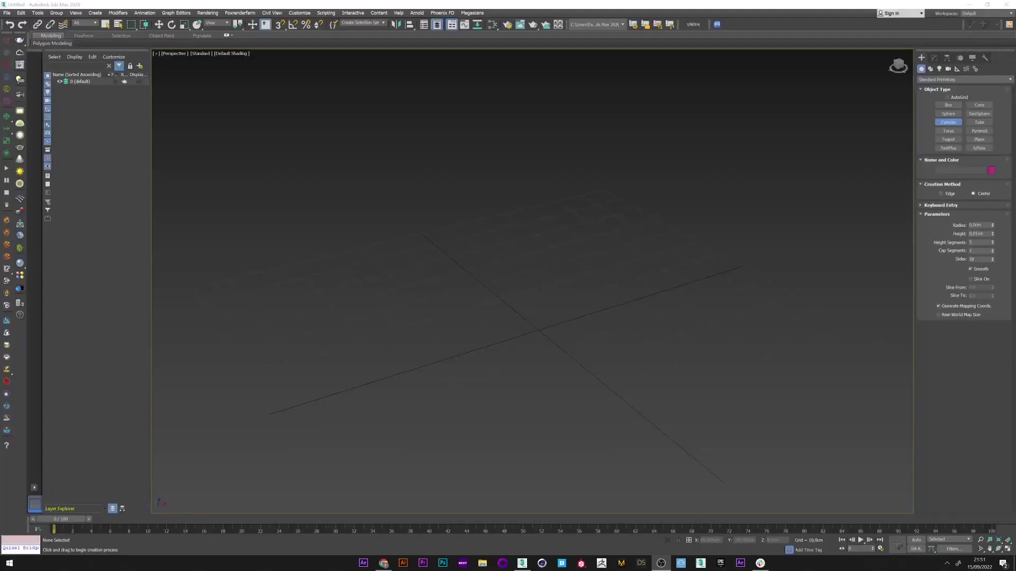
# Step: Create a thin standard torus centred on the grid origin in the perspective view
pyautogui.moveTo(576, 302); pyautogui.dragTo(598, 271, button='middle')
pyautogui.scroll(1, 600, 267)
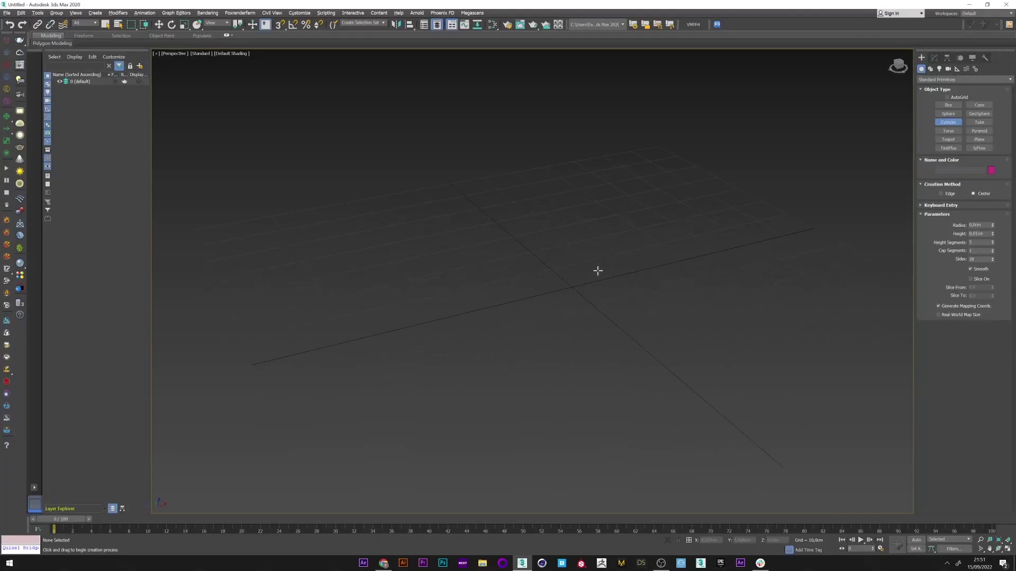
pyautogui.click(948, 131)
pyautogui.moveTo(574, 286); pyautogui.dragTo(575, 266)
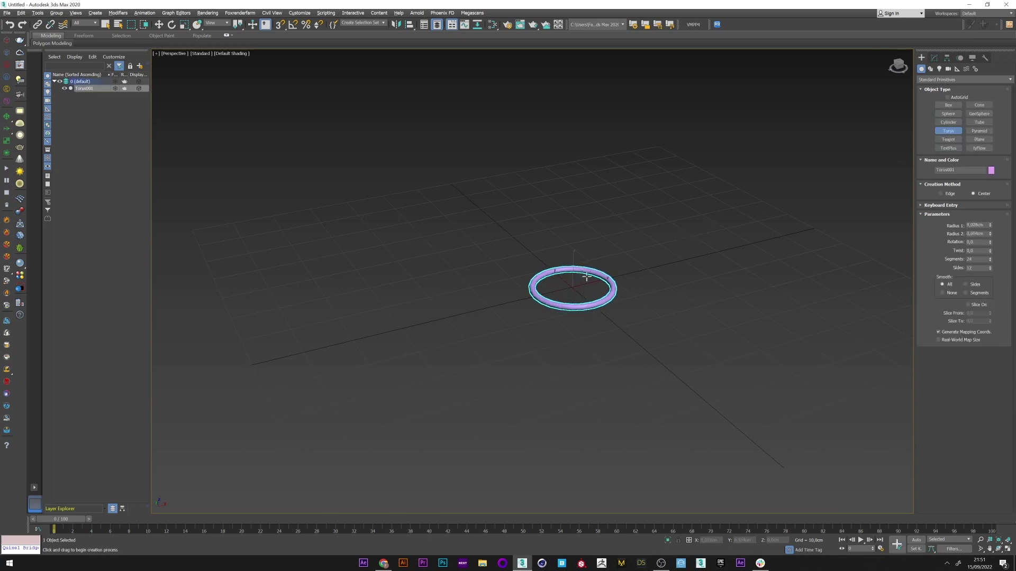
# Step: Show the scene in the top view and uniformly scale the torus down to about half its size
pyautogui.press('t')
pyautogui.rightClick(540, 260)
pyautogui.rightClick(564, 277)
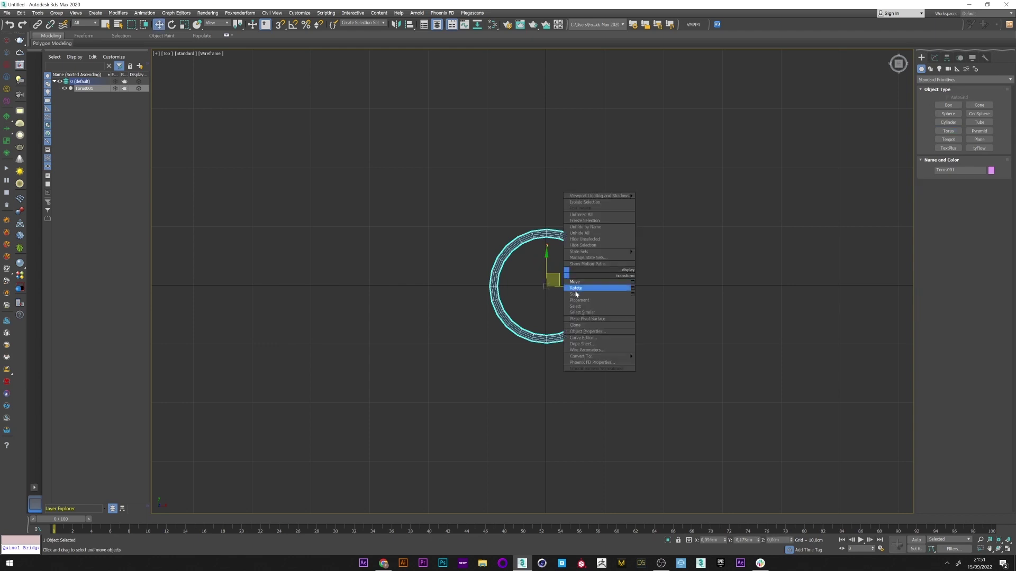
pyautogui.click(576, 294)
pyautogui.moveTo(553, 282); pyautogui.dragTo(577, 302)
pyautogui.click(586, 307)
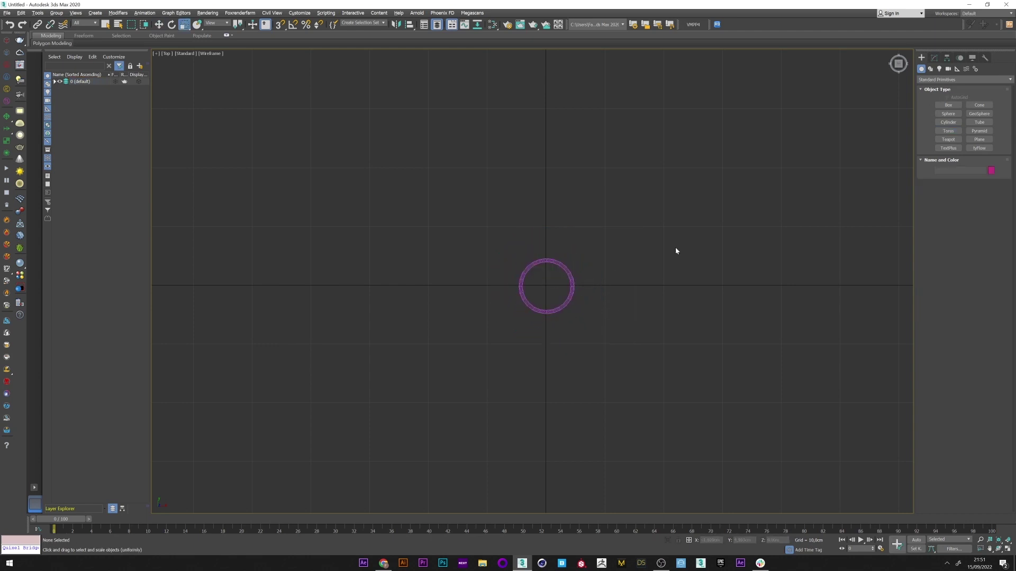
# Step: Place a tyFlow object beside the torus and open its editor, positioned clear of the torus
pyautogui.click(978, 148)
pyautogui.moveTo(762, 286); pyautogui.dragTo(773, 297)
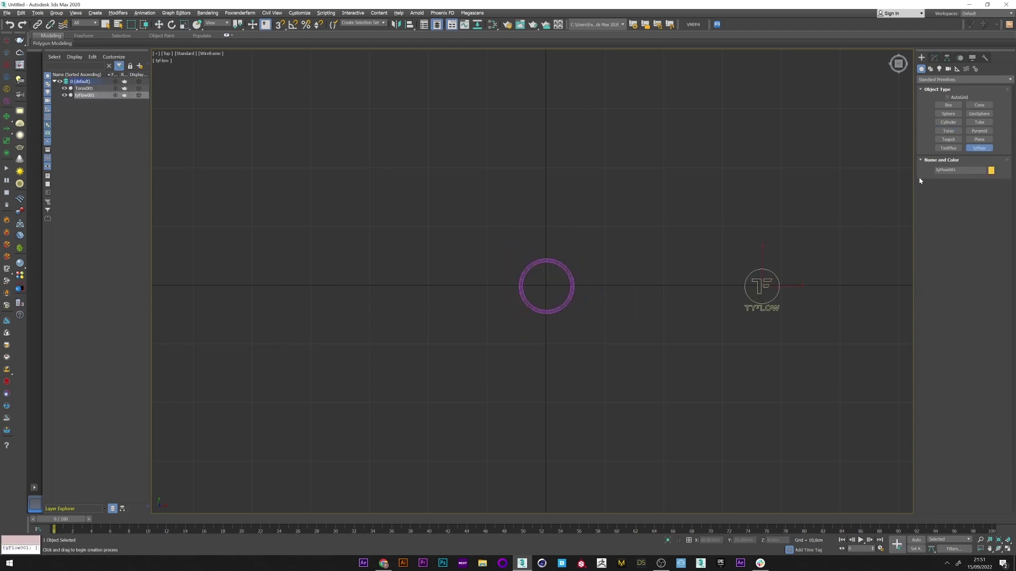
pyautogui.click(934, 58)
pyautogui.click(959, 161)
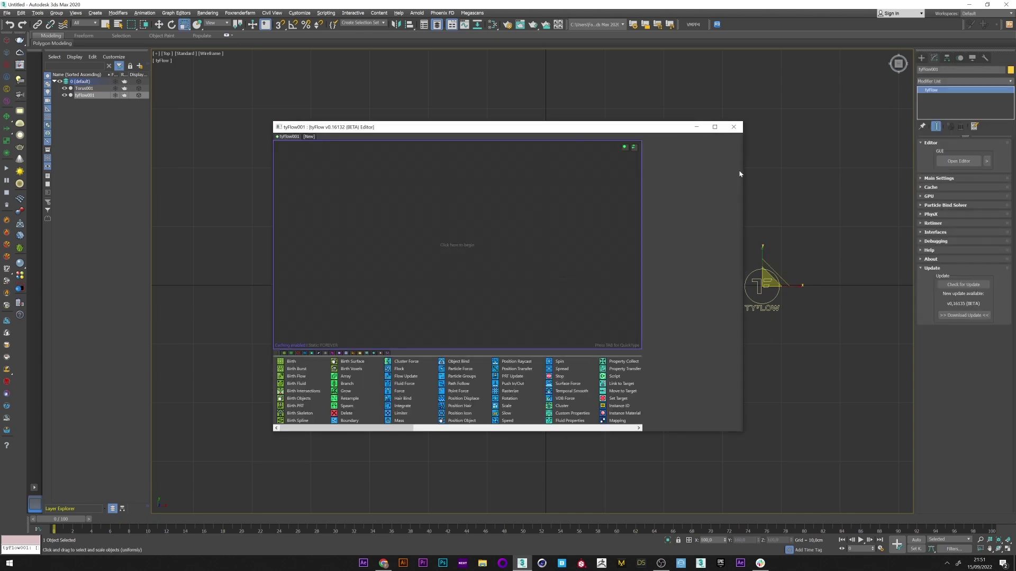
pyautogui.moveTo(731, 176); pyautogui.dragTo(668, 177)
pyautogui.moveTo(476, 127); pyautogui.dragTo(313, 125)
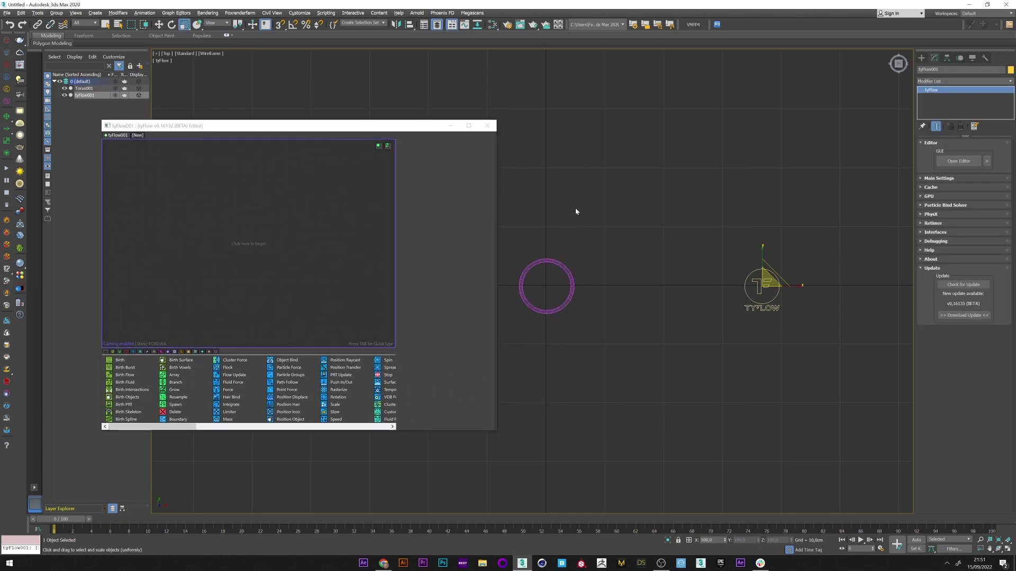
# Step: Start a new tyFlow event with a Birth operator and set its end frame to 0
pyautogui.scroll(2, 621, 208)
pyautogui.moveTo(621, 208); pyautogui.dragTo(666, 179, button='middle')
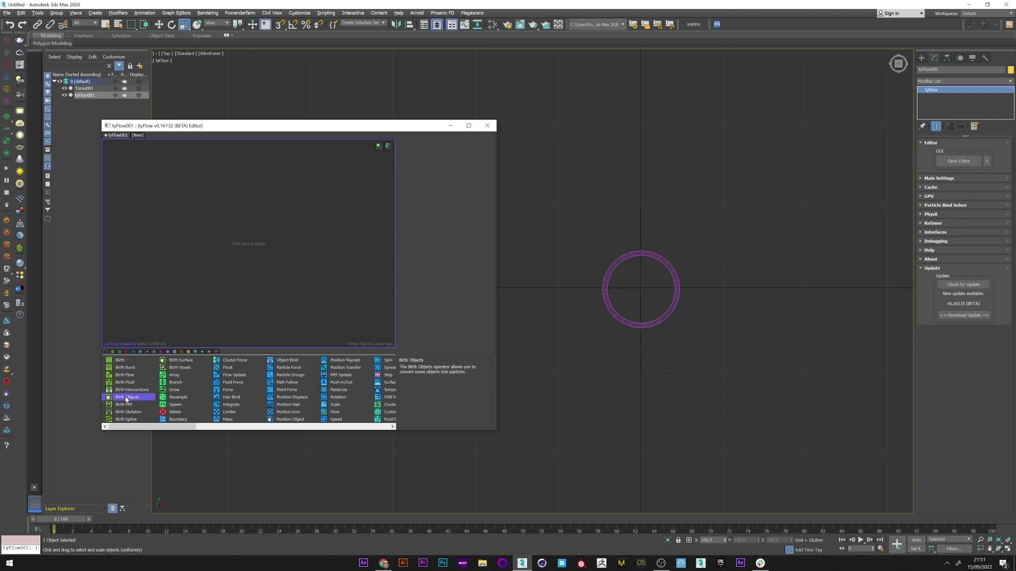
pyautogui.moveTo(165, 185); pyautogui.dragTo(173, 193)
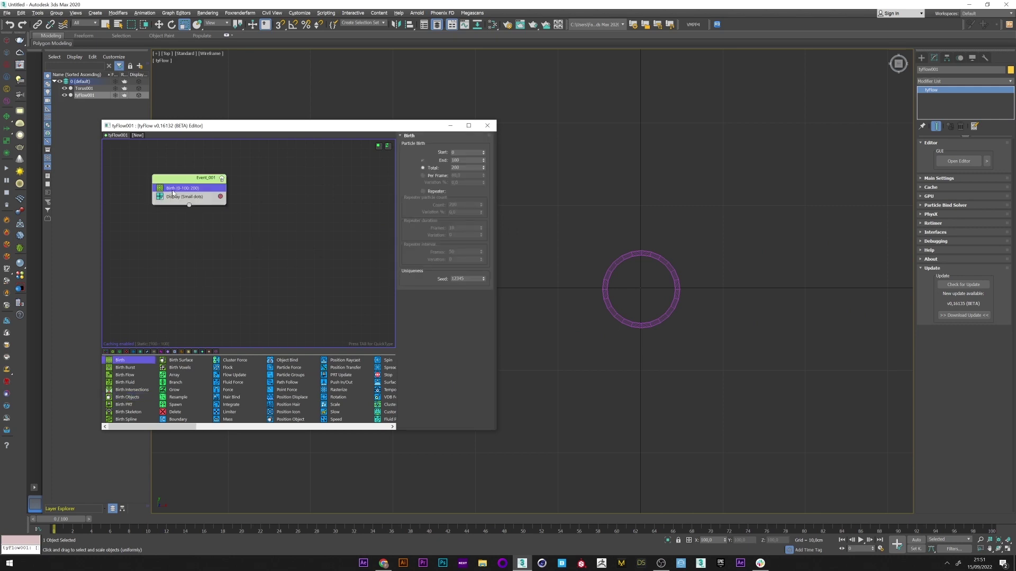
pyautogui.doubleClick(460, 160)
pyautogui.write('0')
# Step: Add a Position Object operator below Birth and pick the torus as its emitter object
pyautogui.press('Tab')
pyautogui.write('pos')
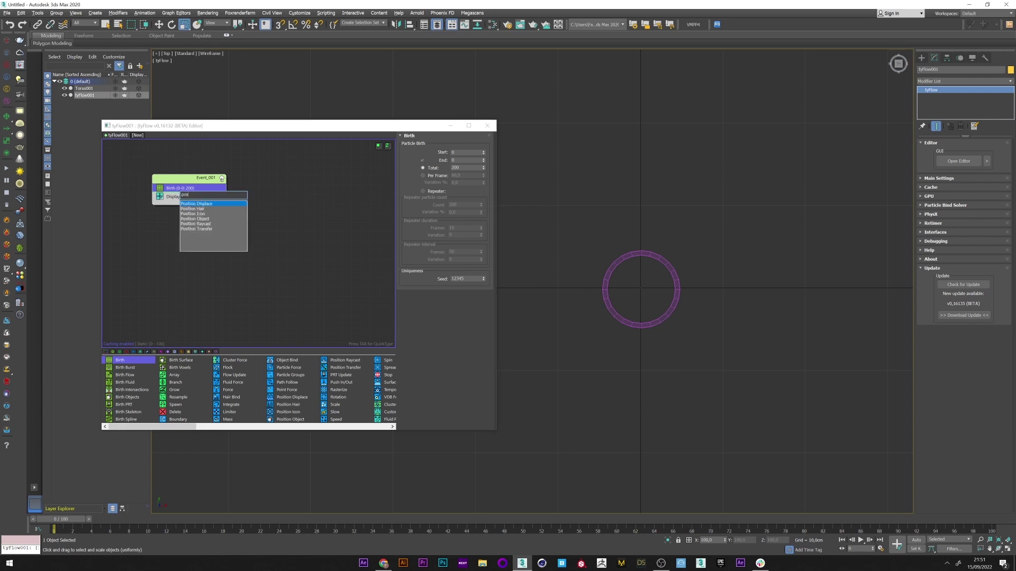
pyautogui.click(210, 218)
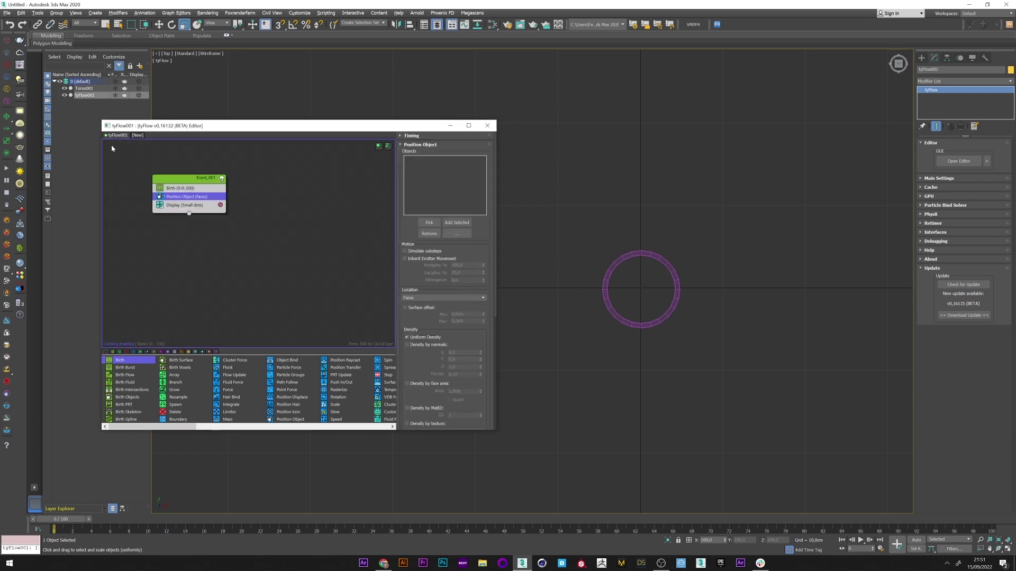
pyautogui.click(429, 222)
pyautogui.click(630, 255)
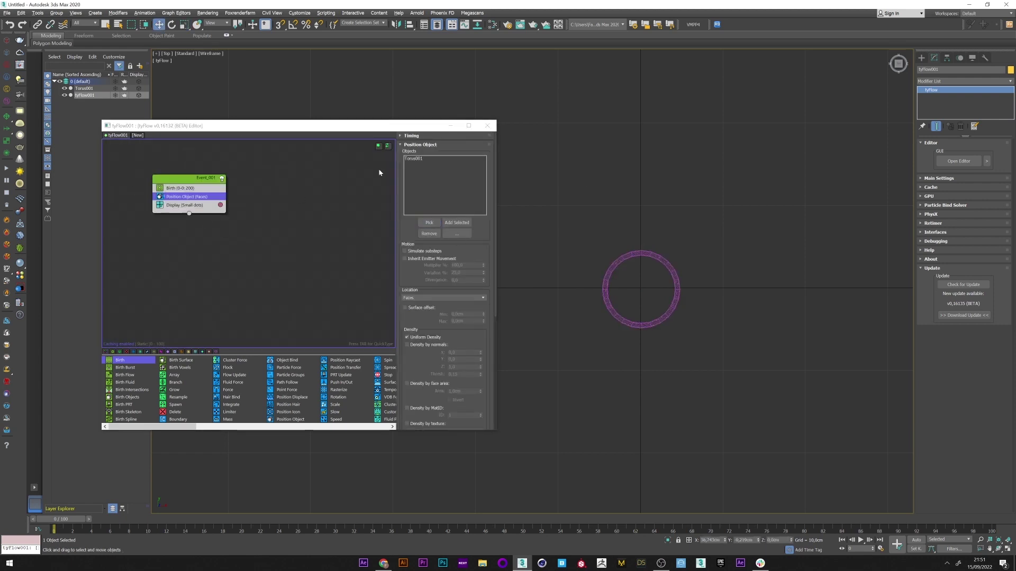
# Step: Hide the torus and set the event's Display operator type to Sprites
pyautogui.click(64, 89)
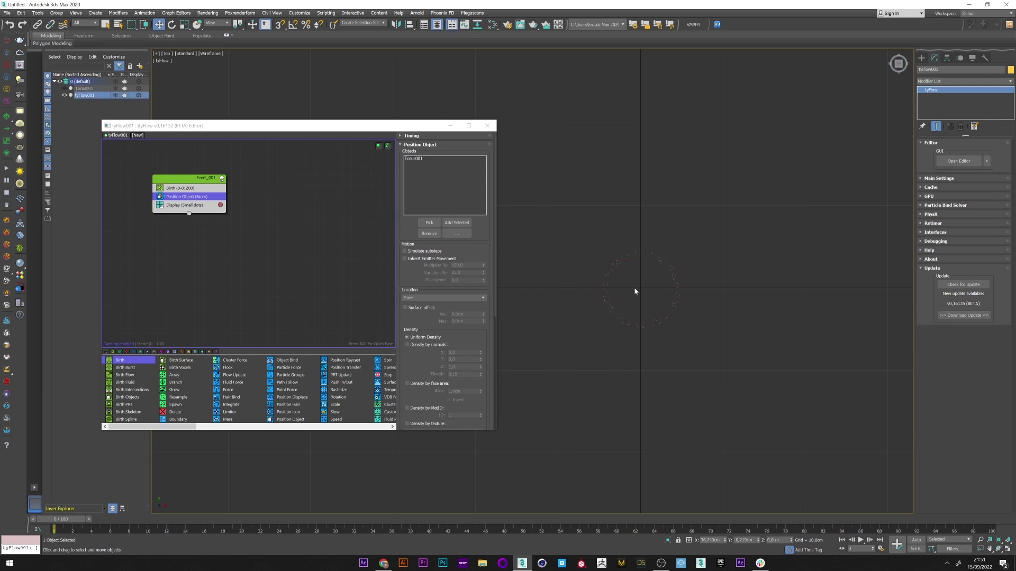
pyautogui.click(185, 205)
pyautogui.click(424, 151)
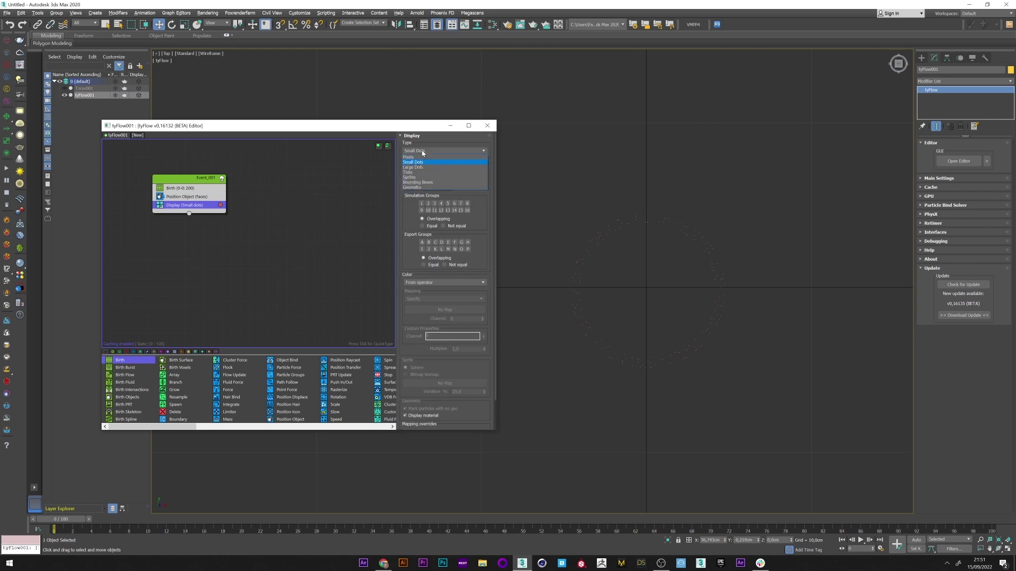
pyautogui.click(414, 178)
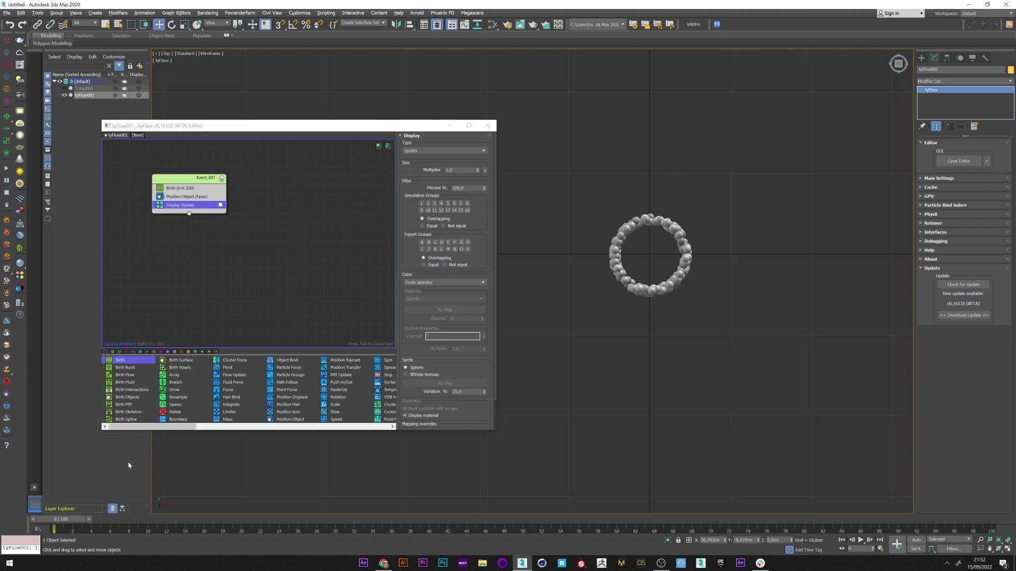
# Step: Add a Speed operator to the event directly below Position Object
pyautogui.click(197, 199)
pyautogui.press('Tab')
pyautogui.write('spee')
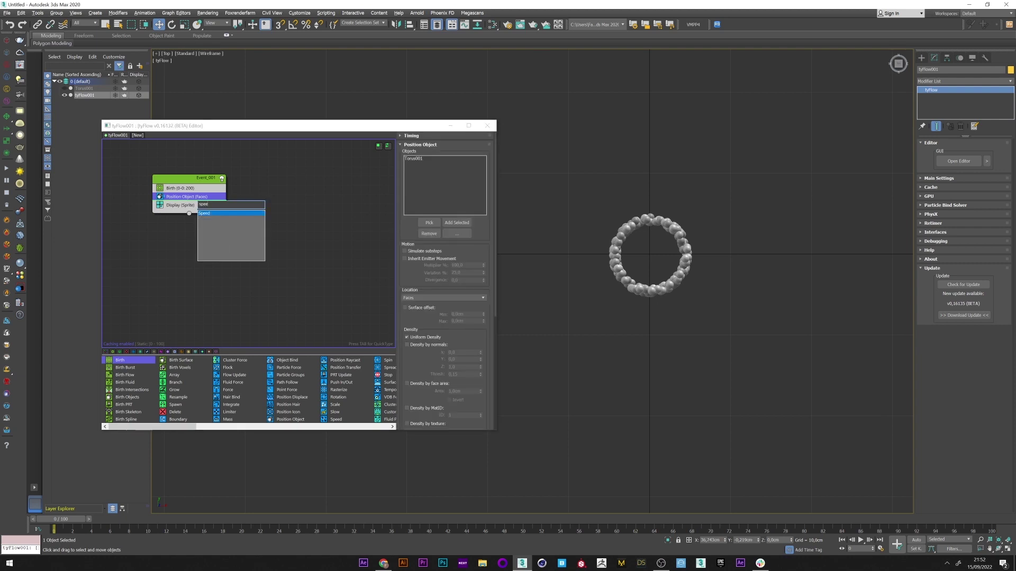
pyautogui.click(207, 213)
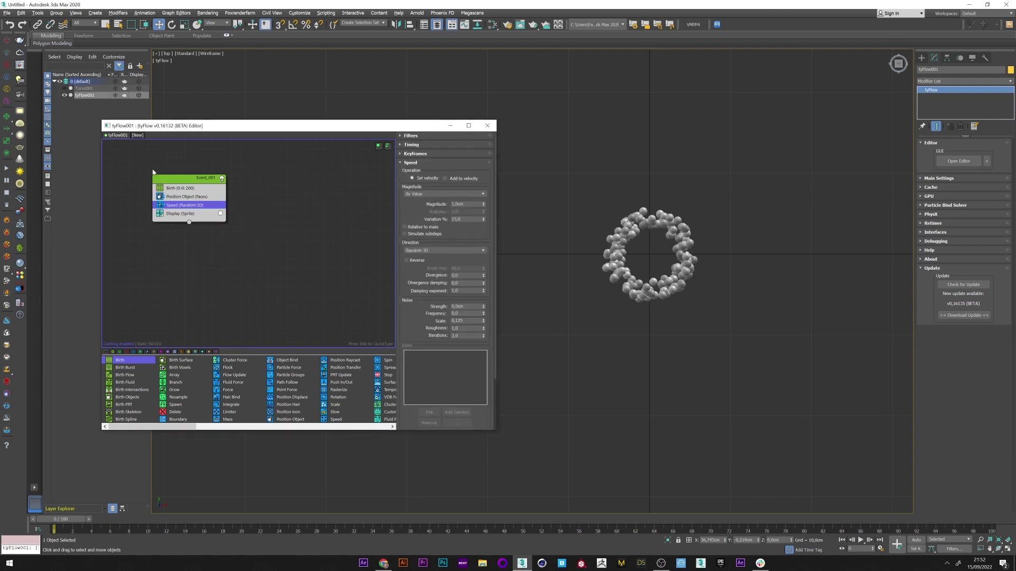
pyautogui.moveTo(495, 194)
pyautogui.mouseDown()
pyautogui.moveTo(495, 214)
pyautogui.moveTo(495, 191)
pyautogui.mouseUp()
# Step: Set the Speed operator's direction to Object Center Out and pick the torus as its icon object
pyautogui.click(421, 251)
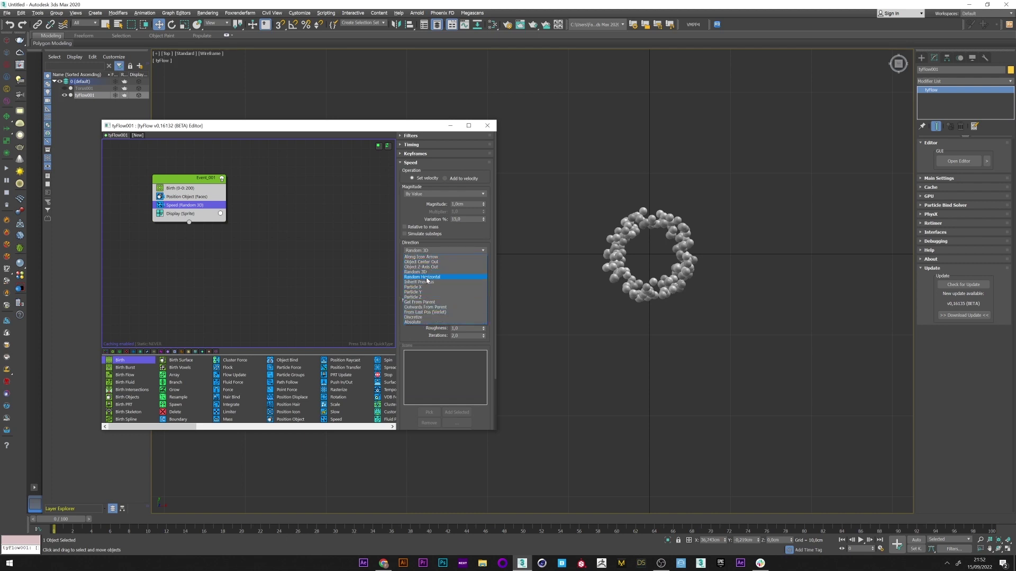
pyautogui.click(422, 262)
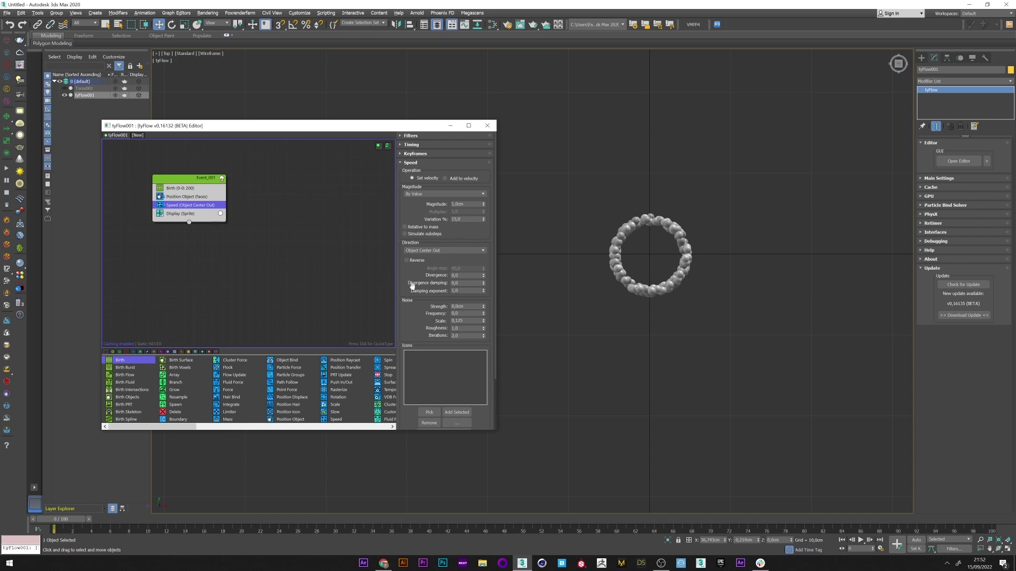
pyautogui.click(429, 412)
pyautogui.click(88, 89)
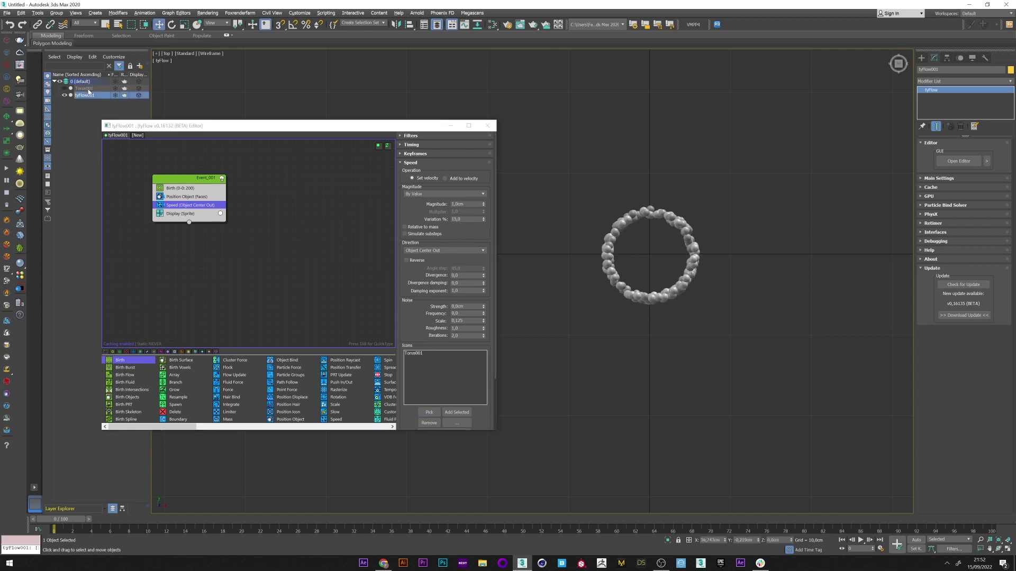
# Step: Preview the expansion around frame 14, then set the Speed operator's divergence to about 5.4 and noise strength to 0.2 cm
pyautogui.moveTo(57, 522); pyautogui.dragTo(197, 505)
pyautogui.press('w')
pyautogui.scroll(-3, 558, 248)
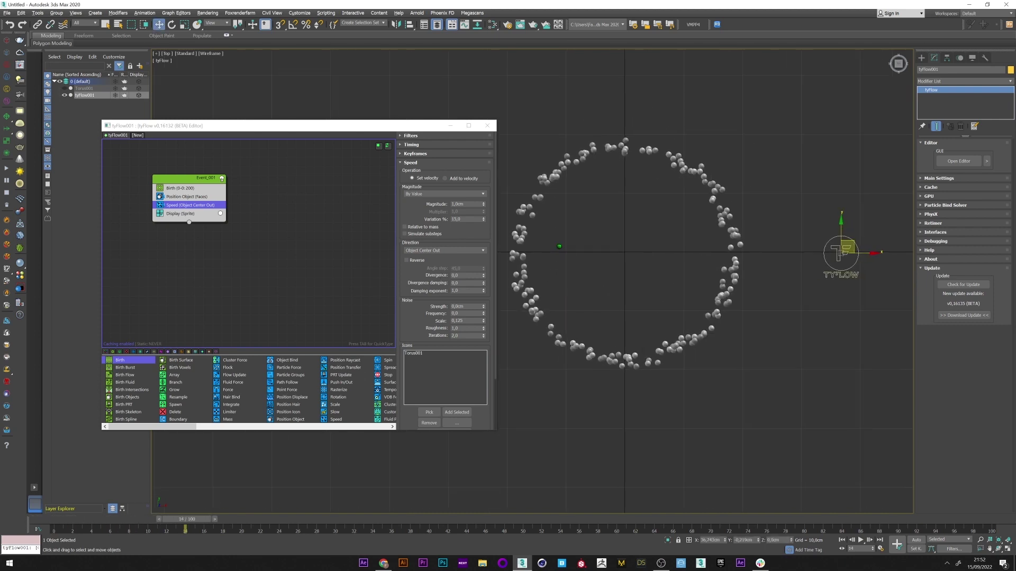
pyautogui.moveTo(559, 257); pyautogui.dragTo(580, 258, button='middle')
pyautogui.moveTo(483, 275); pyautogui.dragTo(484, 263)
pyautogui.click(466, 306)
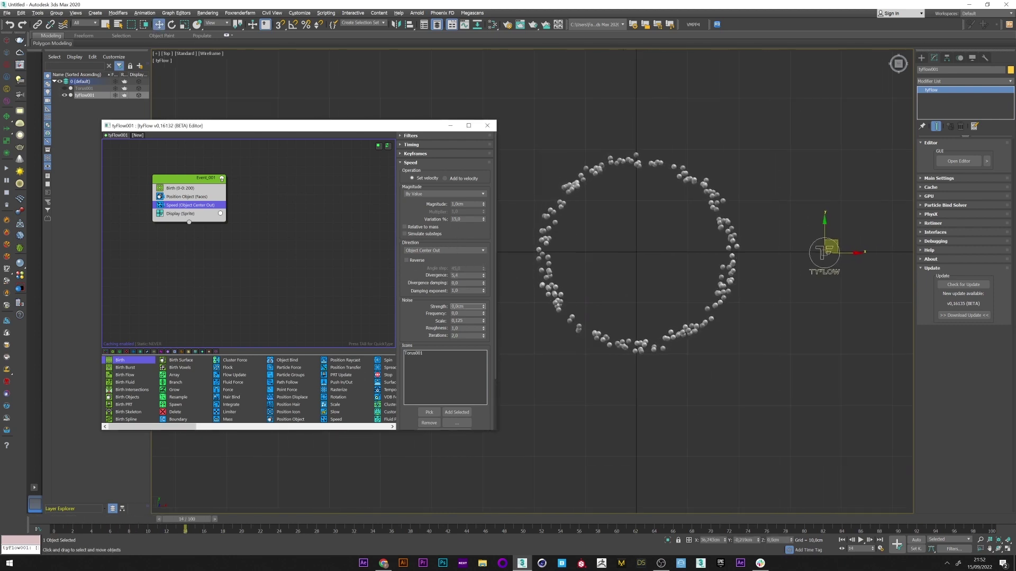
pyautogui.press('Return')
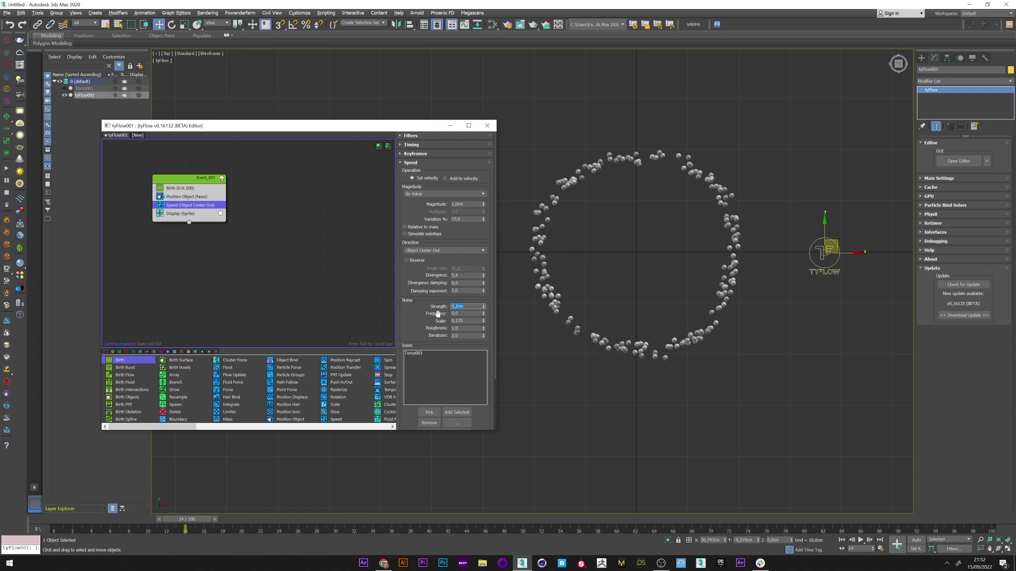
# Step: Set the Speed operator's noise scale to 0.2 and preview the particles at about frame 12
pyautogui.click(466, 320)
pyautogui.press('BackSpace')
pyautogui.press('BackSpace')
pyautogui.write('2')
pyautogui.press('Return')
pyautogui.moveTo(175, 516); pyautogui.dragTo(158, 516)
# Step: Set the Birth operator to start at frame 5 and end at frame 8, then preview the emission up to frame 25
pyautogui.click(225, 187)
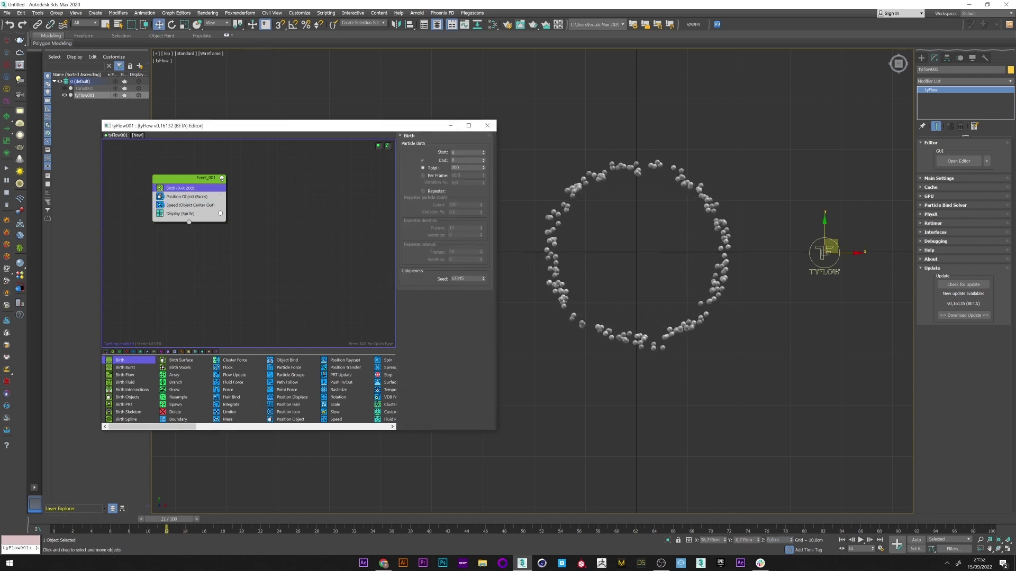
pyautogui.click(462, 152)
pyautogui.click(459, 160)
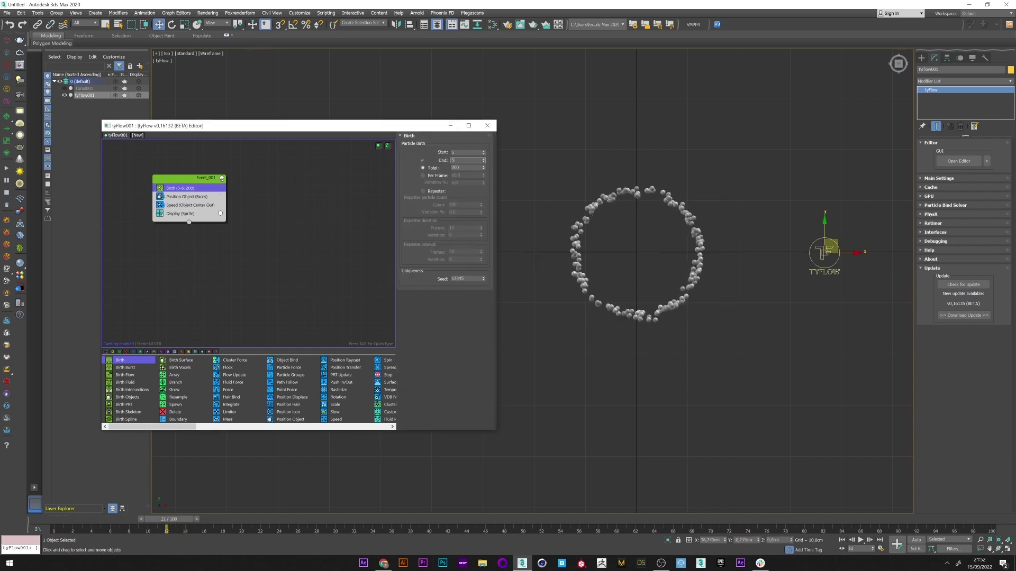
pyautogui.write('8')
pyautogui.press('Return')
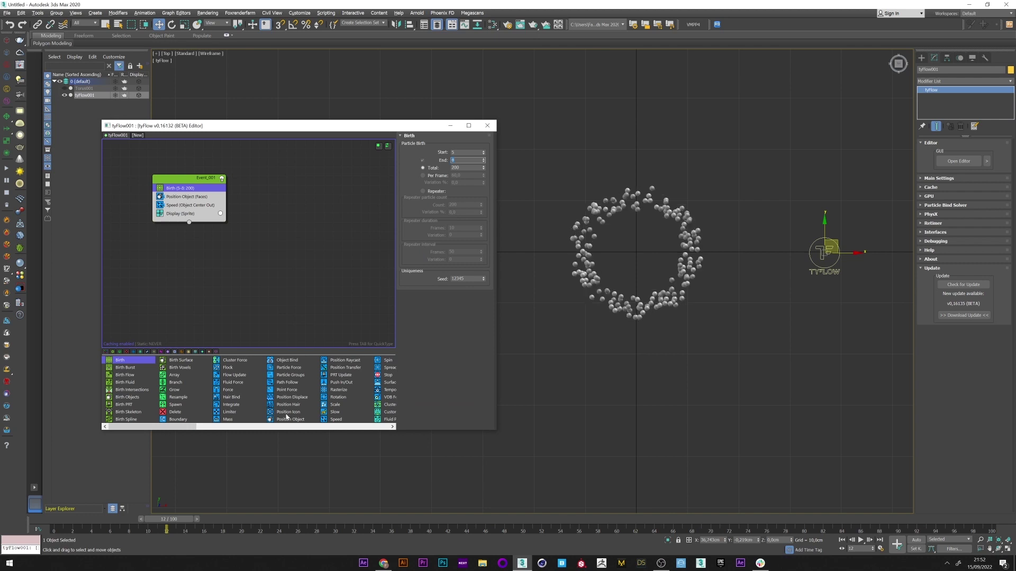
pyautogui.moveTo(169, 522); pyautogui.dragTo(290, 495)
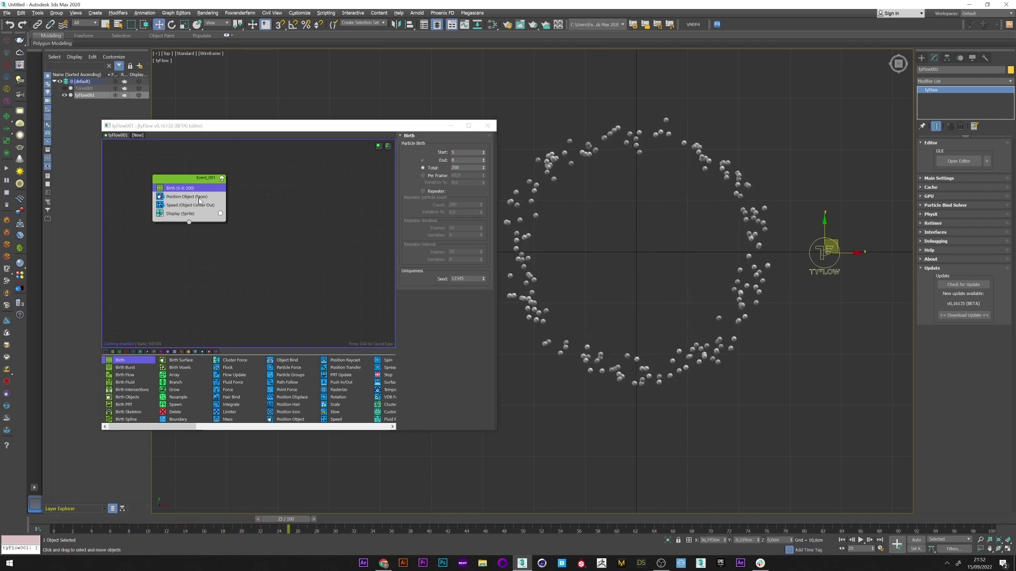
# Step: Raise the Speed operator's magnitude variation to about 46% and preview the spread up to about frame 37
pyautogui.click(194, 205)
pyautogui.moveTo(483, 275); pyautogui.dragTo(489, 144)
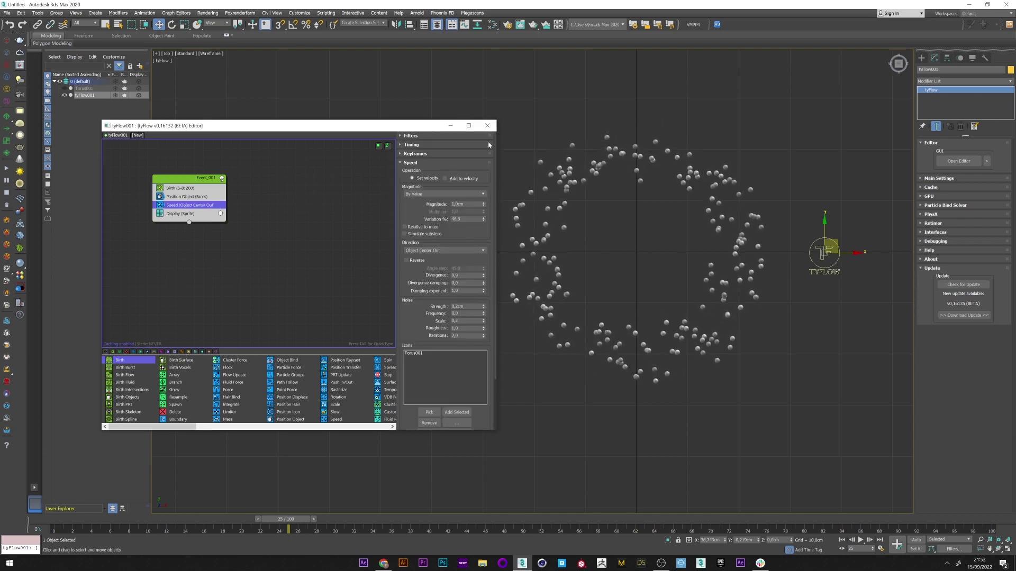
pyautogui.moveTo(302, 512); pyautogui.dragTo(401, 511)
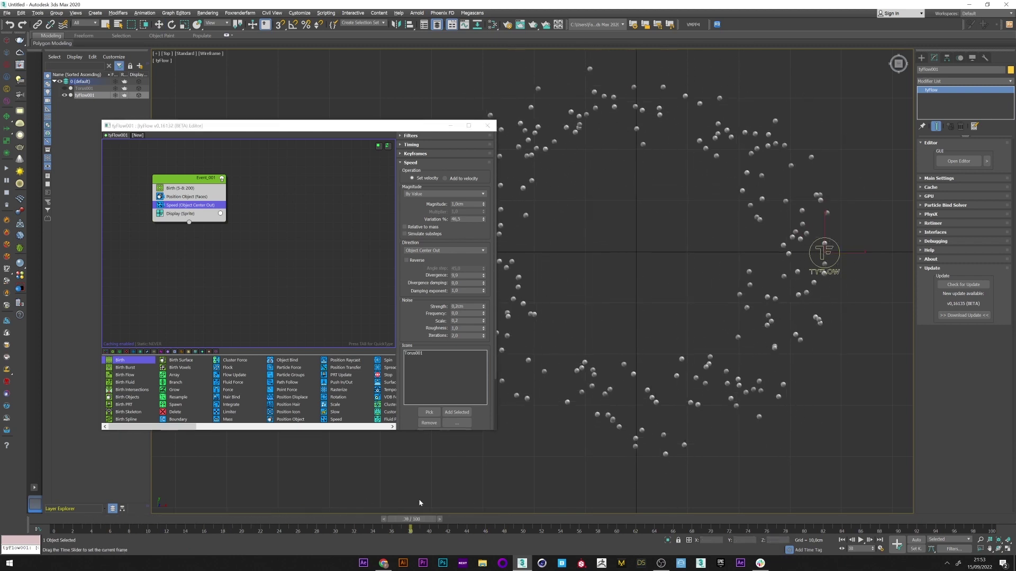
pyautogui.press('w')
pyautogui.scroll(-2, 577, 290)
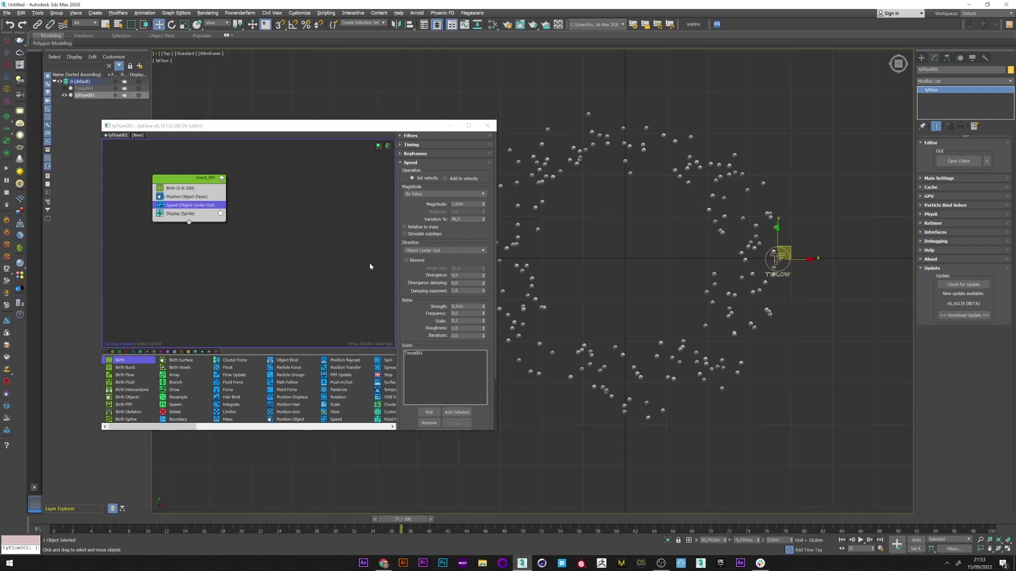
# Step: Set the Speed operator's magnitude to 2 cm and return the timeline to frame 0
pyautogui.doubleClick(466, 203)
pyautogui.write('2')
pyautogui.press('Return')
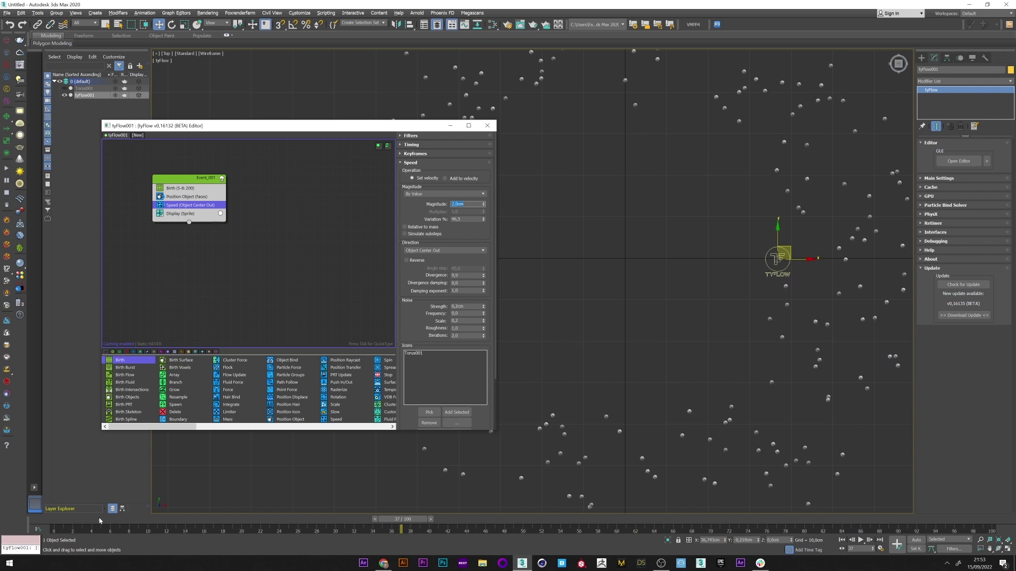
pyautogui.moveTo(100, 521); pyautogui.dragTo(50, 520)
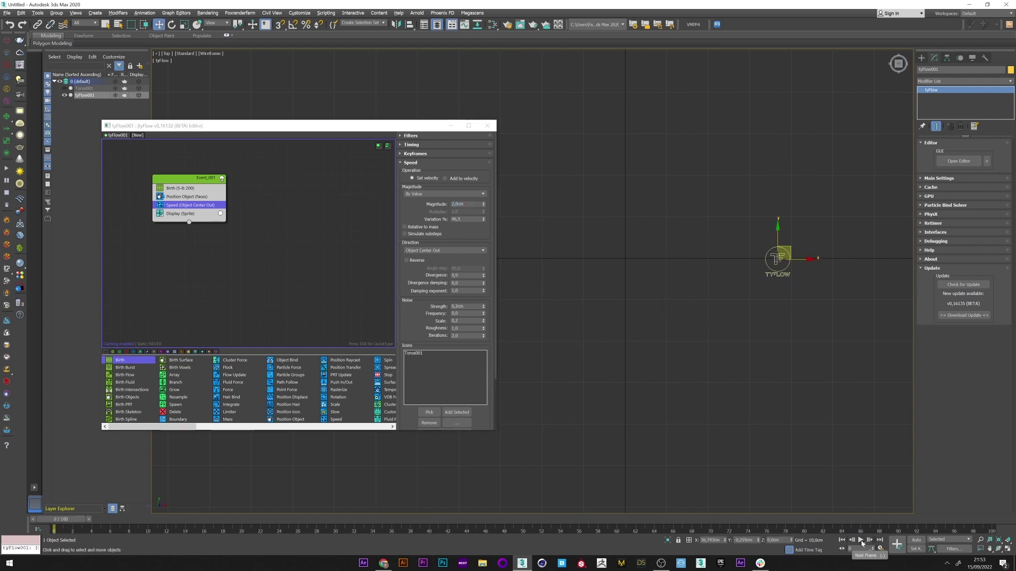
# Step: Preview the particles at frame 20 and add a Time Test with a value of 15 below the Speed operator
pyautogui.click(861, 541)
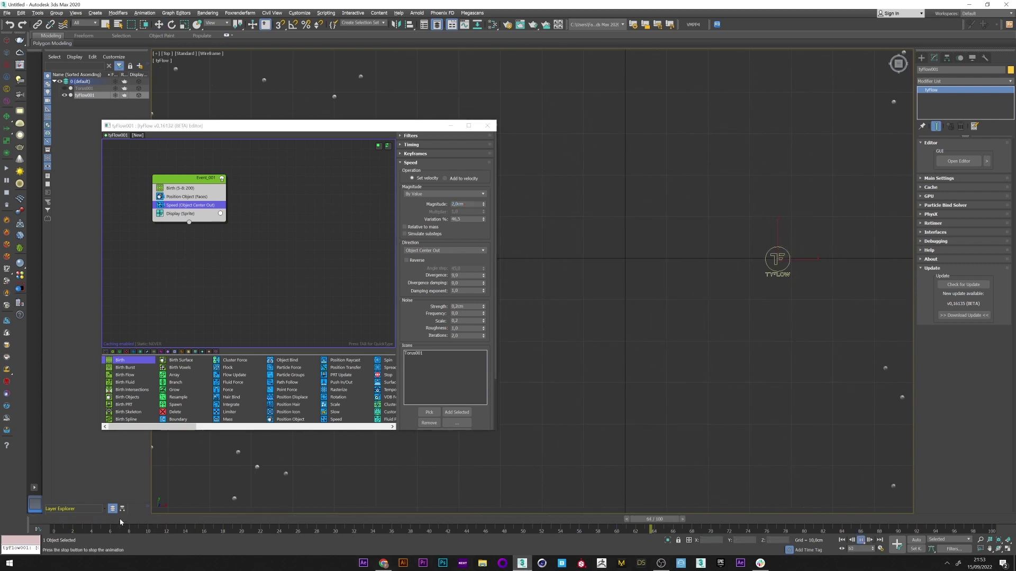
pyautogui.moveTo(120, 522); pyautogui.dragTo(248, 520)
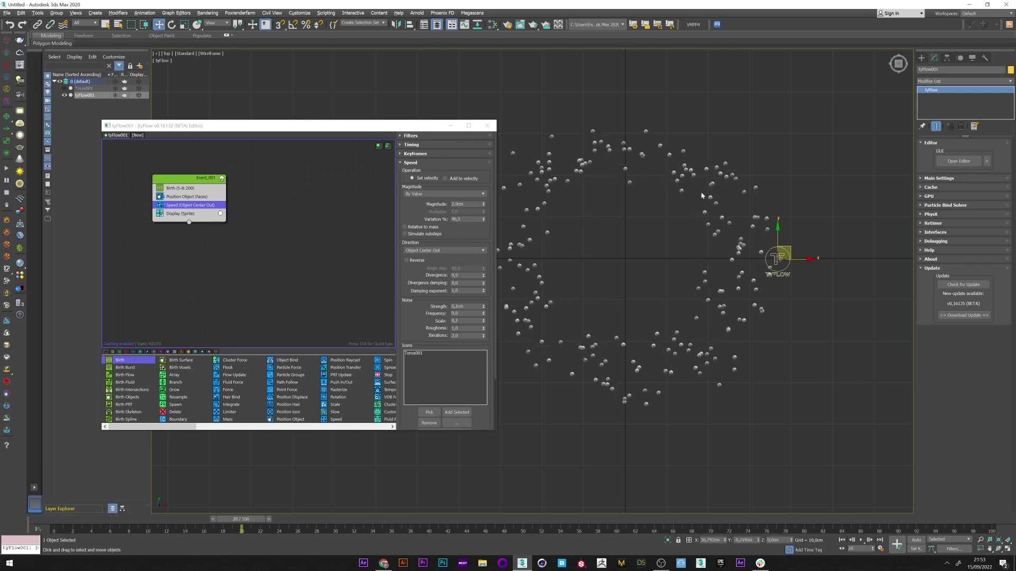
pyautogui.press('Tab')
pyautogui.write('time')
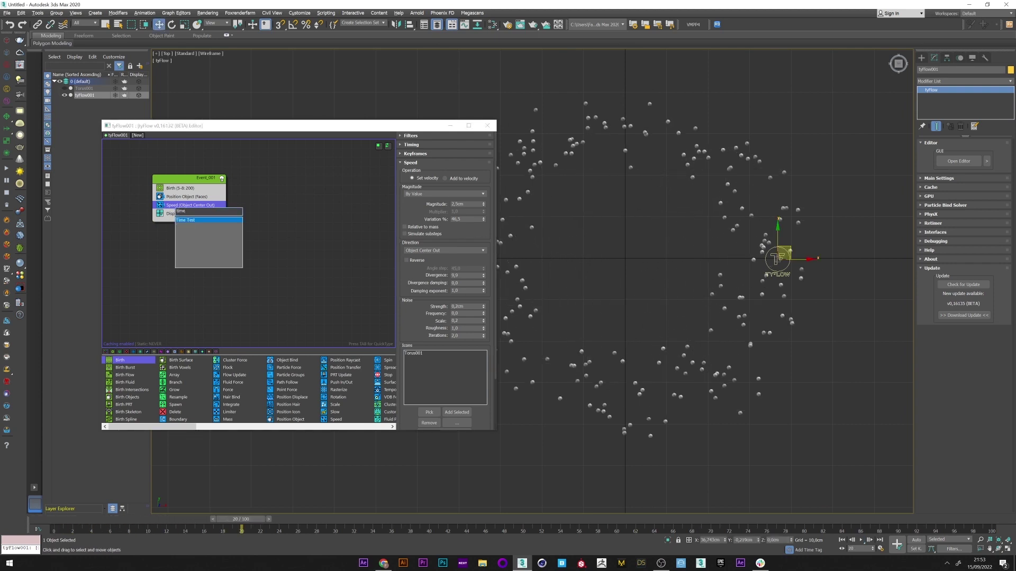
pyautogui.click(183, 221)
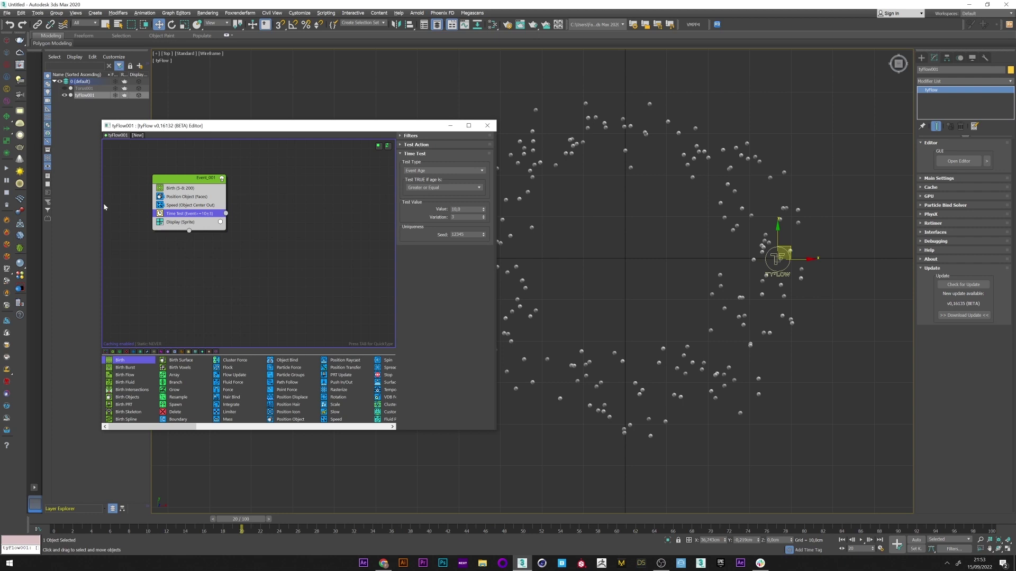
pyautogui.doubleClick(460, 209)
pyautogui.write('1')
# Step: Create a new event with a Delete operator and connect the Time Test output to it
pyautogui.click(268, 224)
pyautogui.press('Tab')
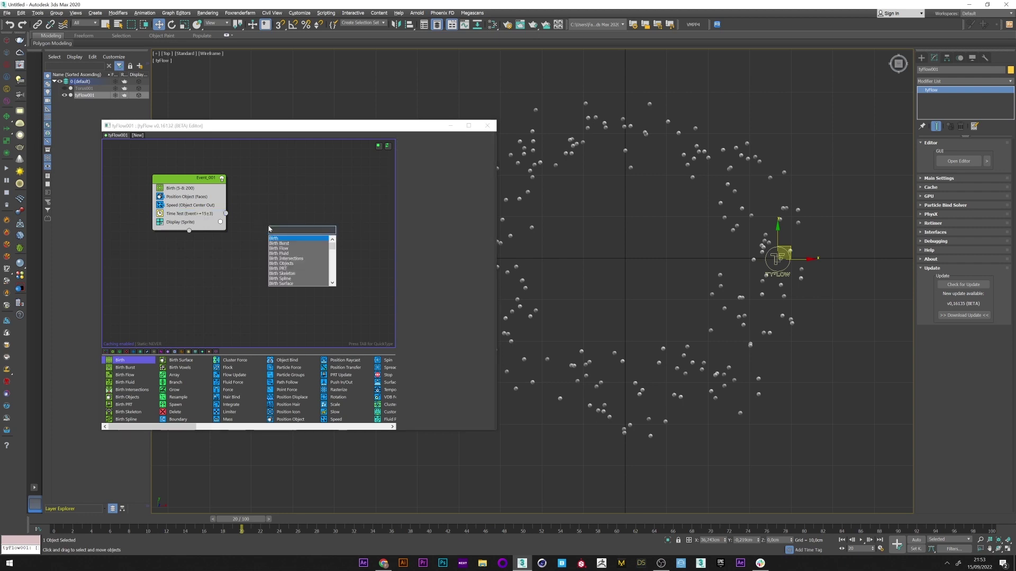
pyautogui.write('dele')
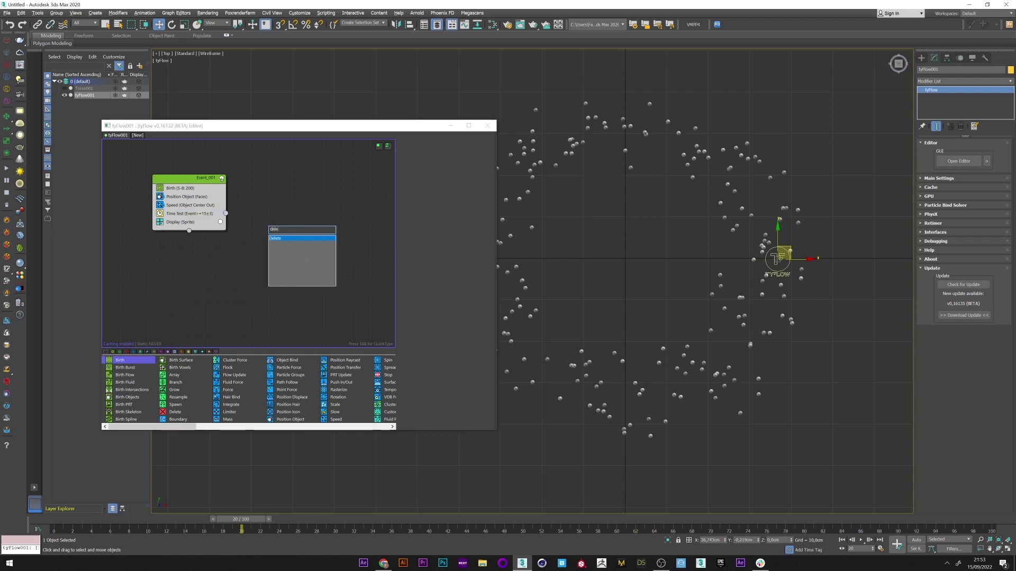
pyautogui.click(283, 239)
pyautogui.moveTo(227, 214); pyautogui.dragTo(268, 222)
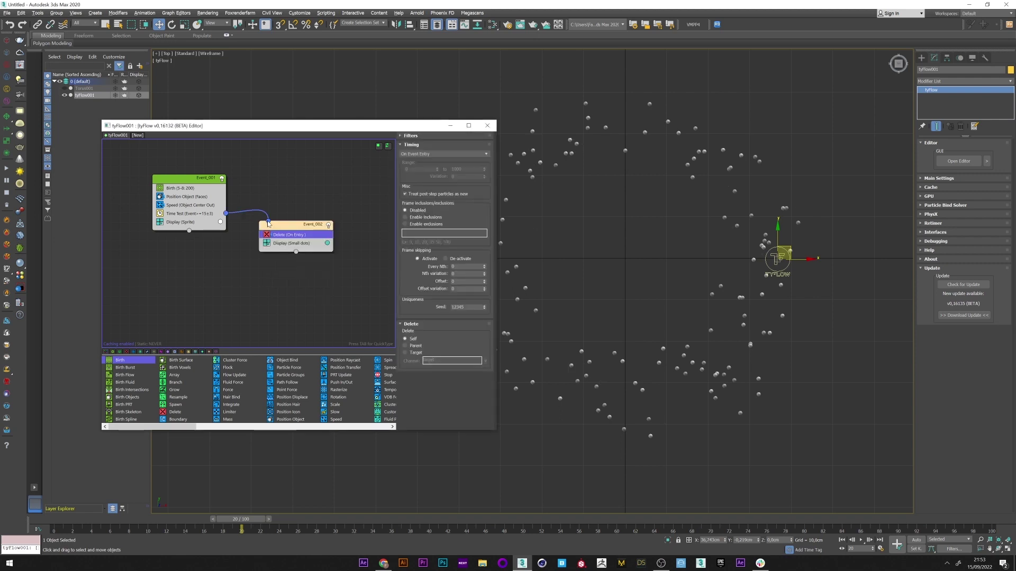
# Step: Set the Time Test's variation to 5 and preview the particles at frame 12
pyautogui.click(204, 214)
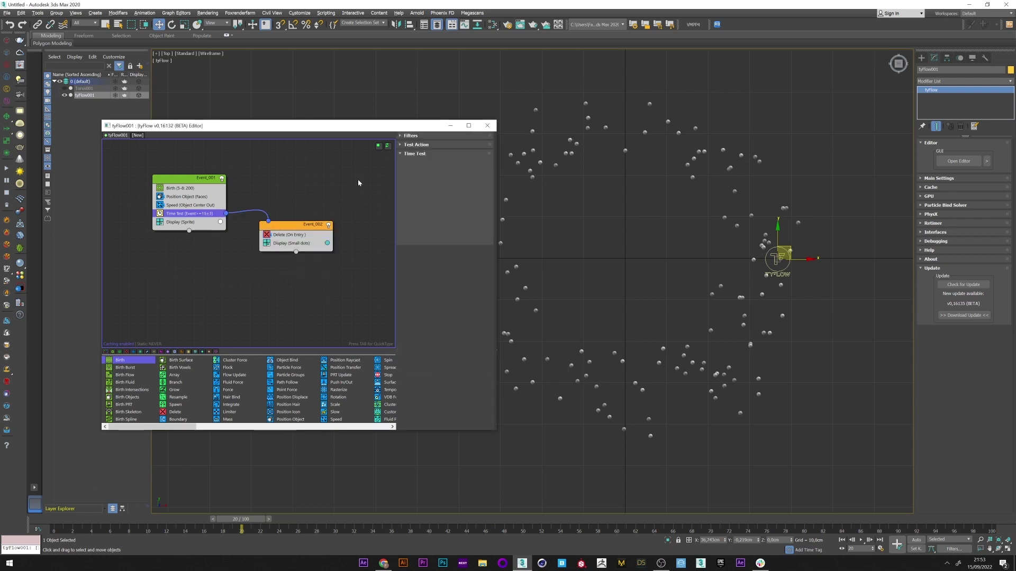
pyautogui.moveTo(239, 528)
pyautogui.mouseDown()
pyautogui.moveTo(79, 520)
pyautogui.moveTo(349, 519)
pyautogui.moveTo(151, 519)
pyautogui.moveTo(318, 511)
pyautogui.moveTo(242, 519)
pyautogui.mouseUp()
pyautogui.press('w')
pyautogui.doubleClick(465, 217)
pyautogui.write('5')
pyautogui.press('Return')
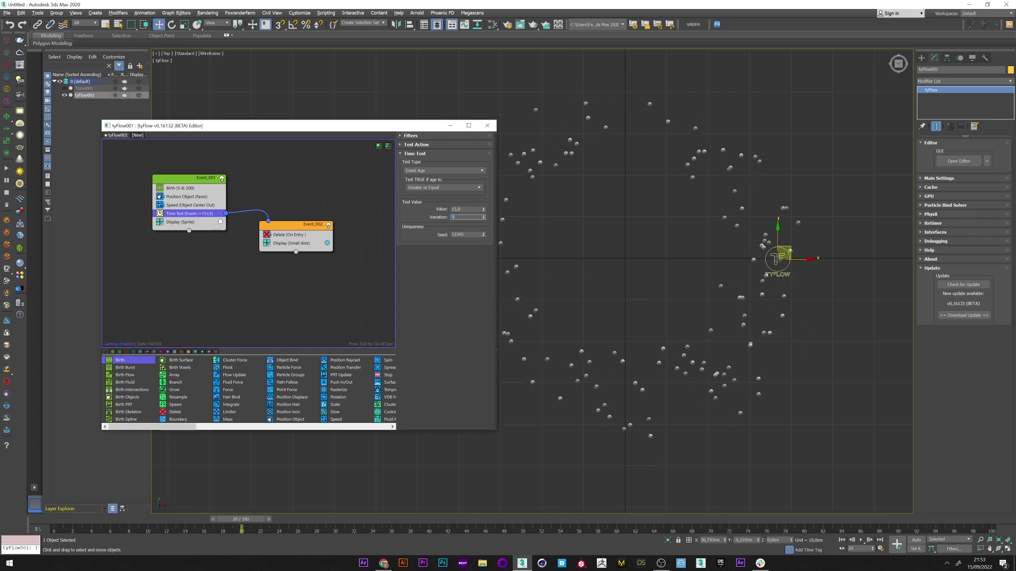
pyautogui.moveTo(242, 519); pyautogui.dragTo(176, 549)
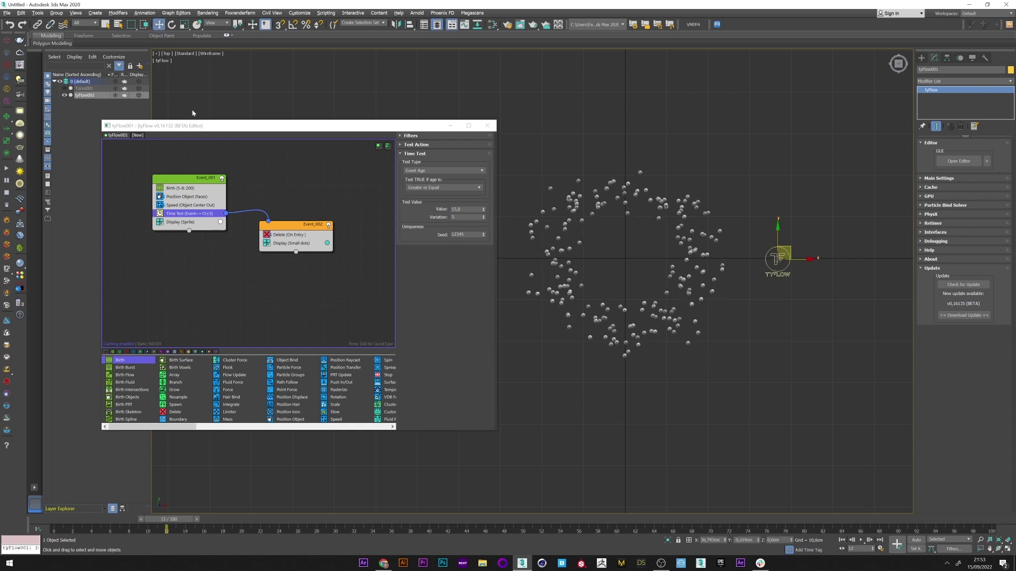
# Step: Reduce the Birth operator's total to 37 particles
pyautogui.click(186, 188)
pyautogui.moveTo(484, 169); pyautogui.dragTo(476, 212)
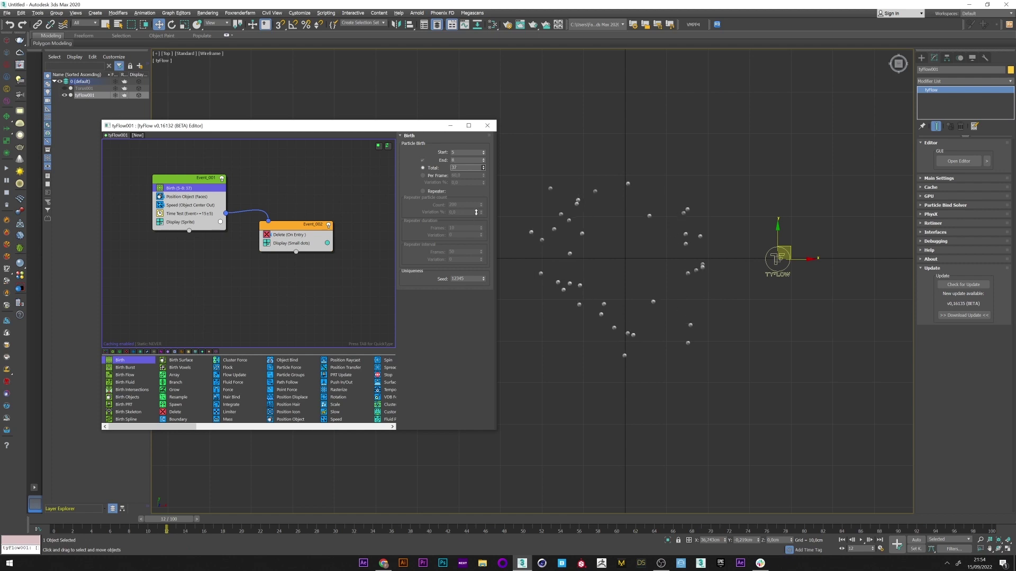
# Step: Change the Position Object operator's uniqueness seed to vary how the particles are distributed around the torus
pyautogui.click(185, 197)
pyautogui.scroll(-5, 486, 370)
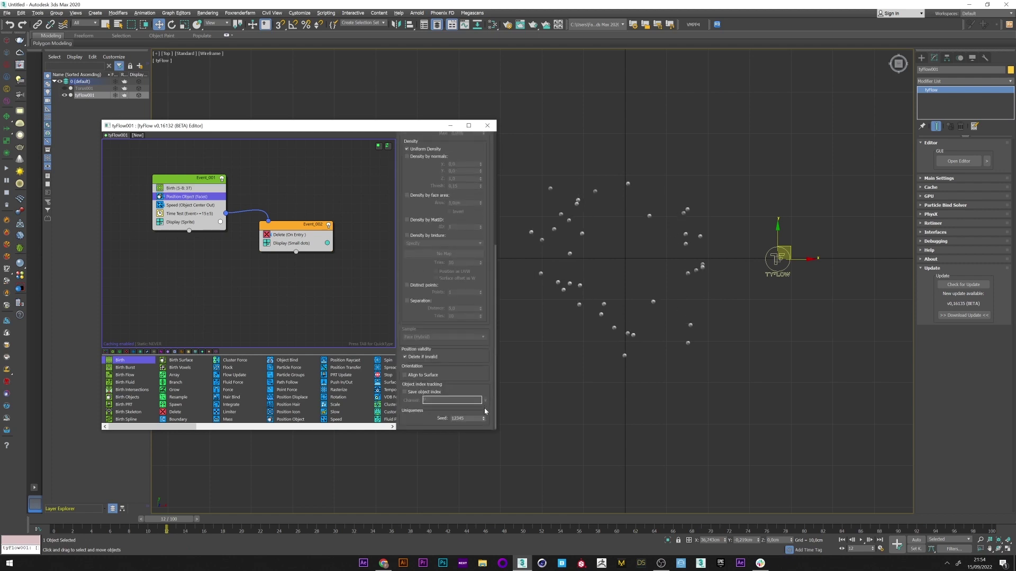
pyautogui.click(483, 417)
pyautogui.click(483, 417)
pyautogui.click(483, 417)
pyautogui.click(483, 417)
pyautogui.click(483, 417)
pyautogui.click(483, 417)
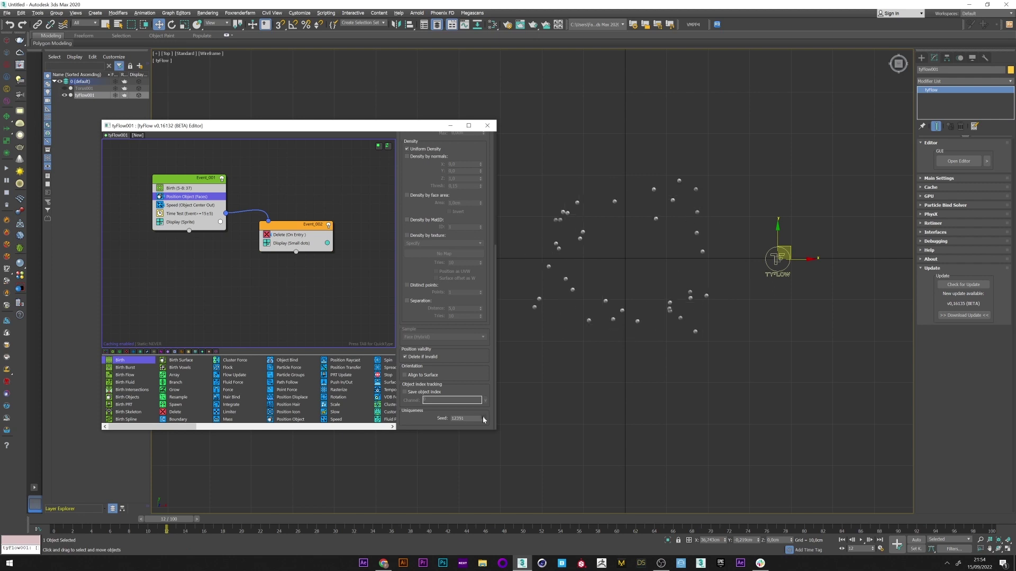
# Step: Add a Spawn operator to the first event and place it between the Speed operator and the Time Test
pyautogui.click(185, 213)
pyautogui.press('Tab')
pyautogui.write('spa')
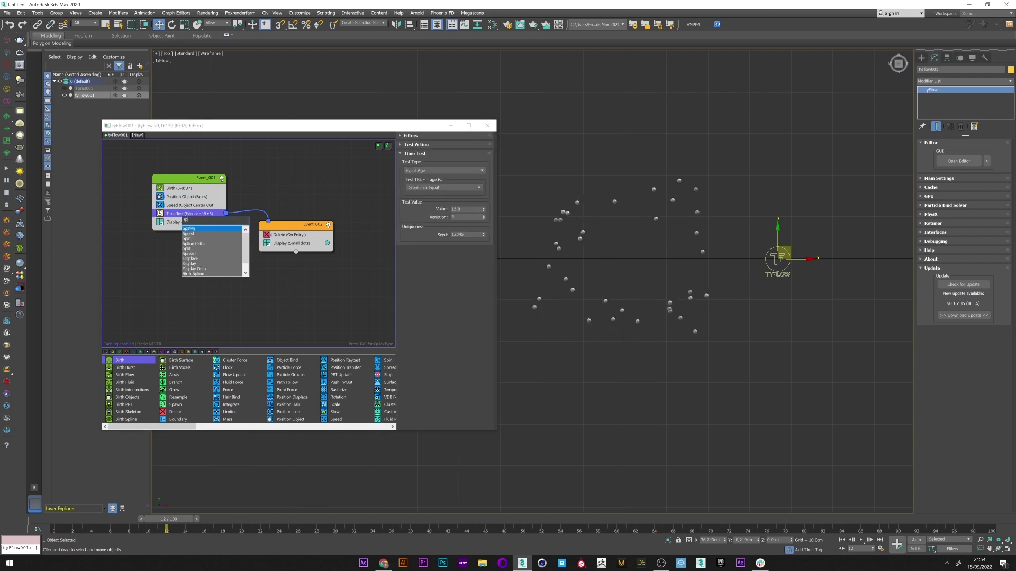
pyautogui.click(192, 229)
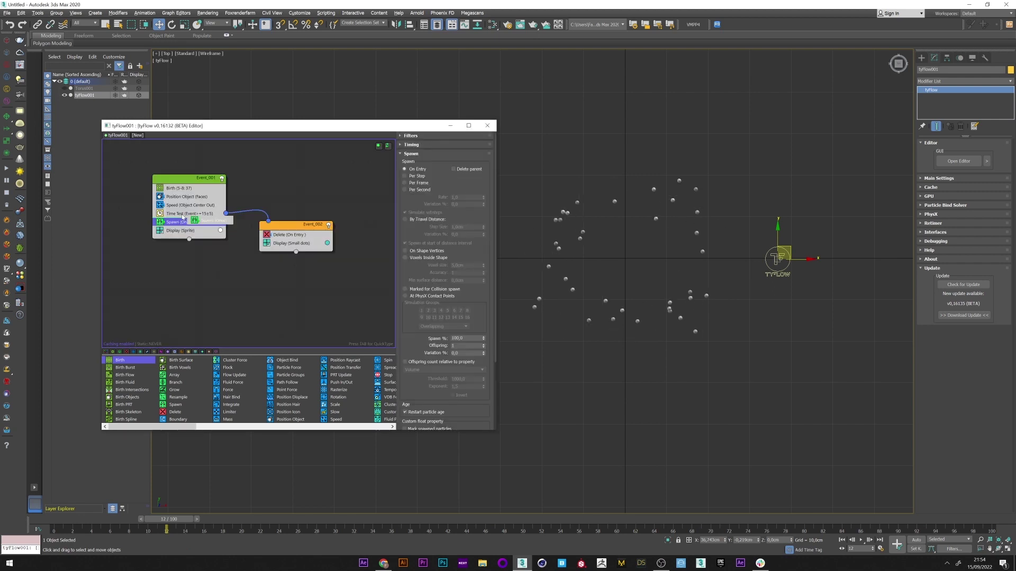
pyautogui.moveTo(190, 222); pyautogui.dragTo(182, 213)
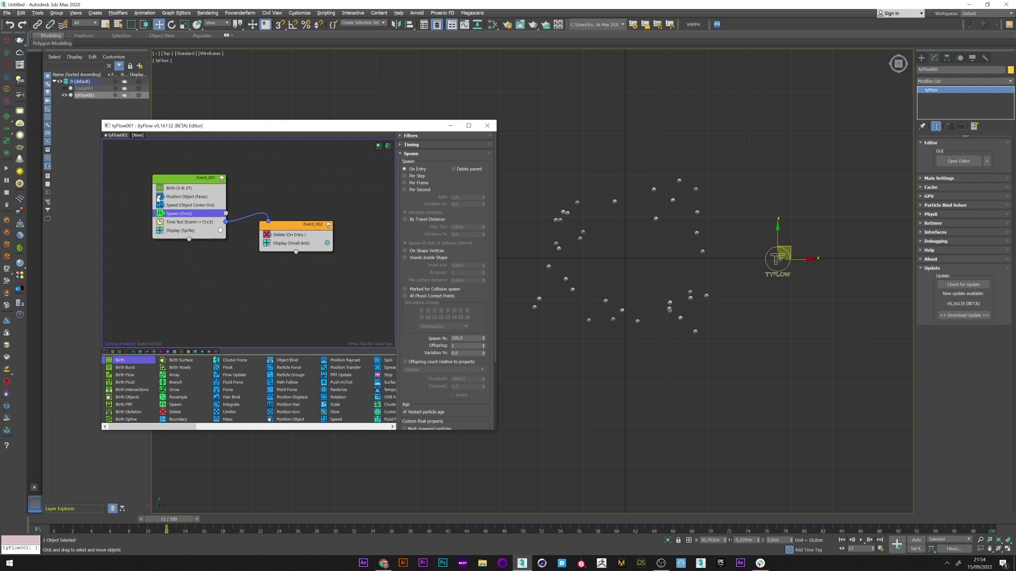
# Step: Set the Spawn operator's inherited velocity variation to about 14.5%
pyautogui.moveTo(493, 226); pyautogui.dragTo(487, 315)
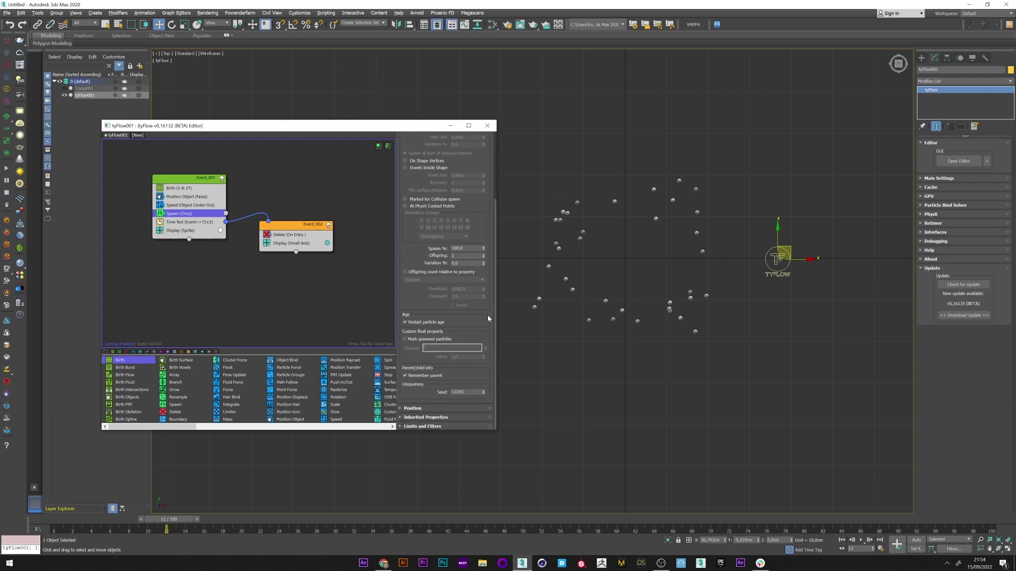
pyautogui.click(422, 417)
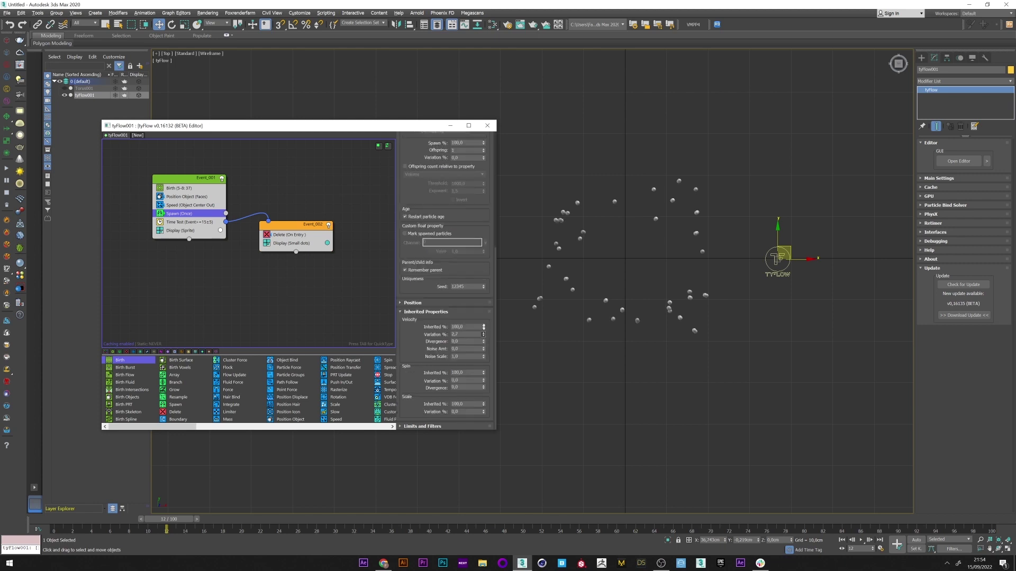
pyautogui.moveTo(484, 327); pyautogui.dragTo(484, 304)
# Step: Set the Spawn operator's offspring to 17 with 50% variation
pyautogui.moveTo(495, 268); pyautogui.dragTo(495, 211)
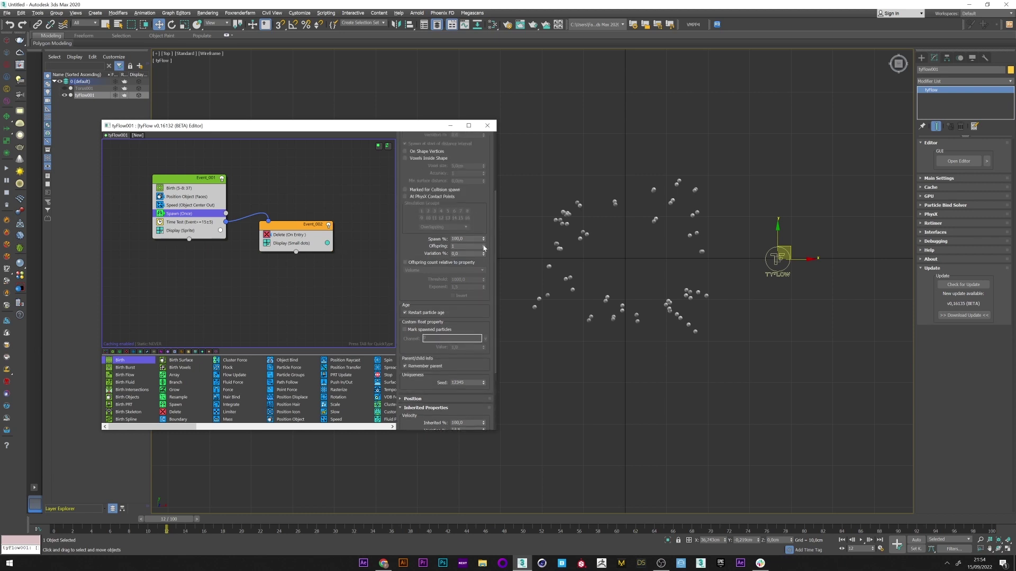
pyautogui.moveTo(483, 247); pyautogui.dragTo(485, 243)
pyautogui.doubleClick(466, 254)
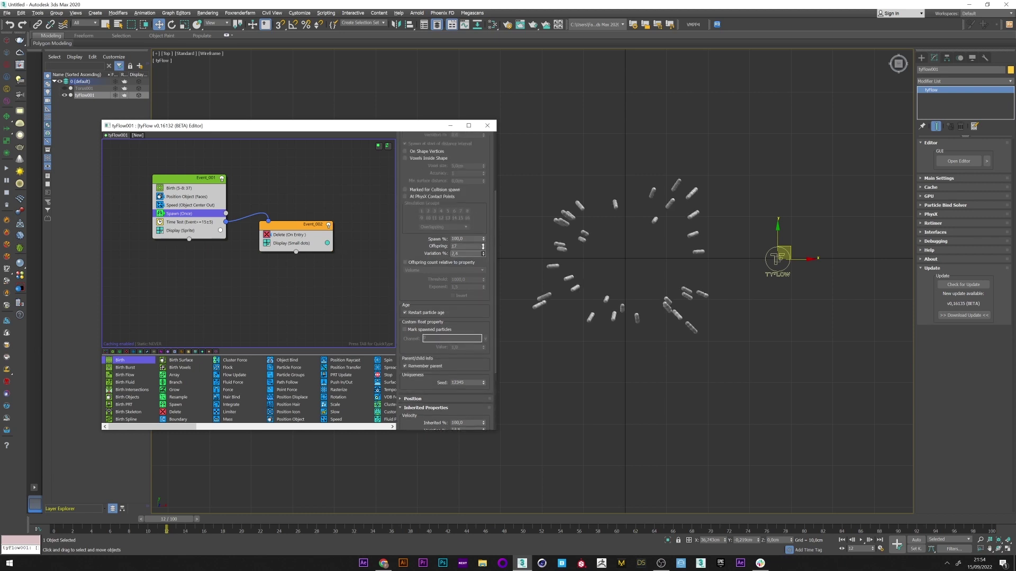
pyautogui.write('50')
pyautogui.press('Return')
# Step: Raise the spawned particles' inherited velocity divergence to about 13.3 and preview the result at frame 17
pyautogui.moveTo(495, 249); pyautogui.dragTo(495, 305)
pyautogui.click(484, 341)
pyautogui.moveTo(486, 344); pyautogui.dragTo(481, 327)
pyautogui.moveTo(208, 524); pyautogui.dragTo(233, 497)
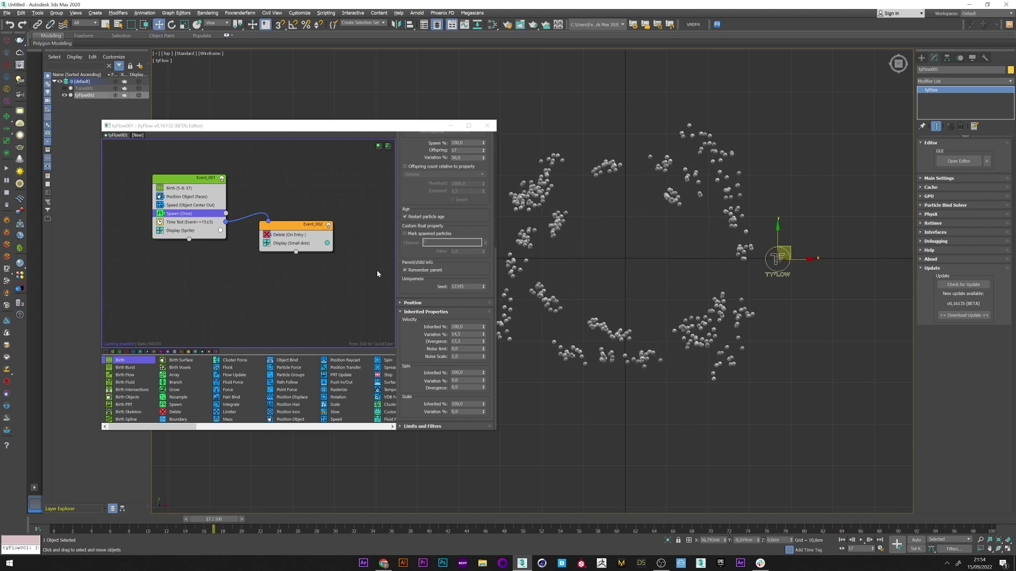
# Step: Set the Spawn operator's offspring to 2 and preview the particles at frame 13
pyautogui.doubleClick(460, 151)
pyautogui.write('2')
pyautogui.press('Return')
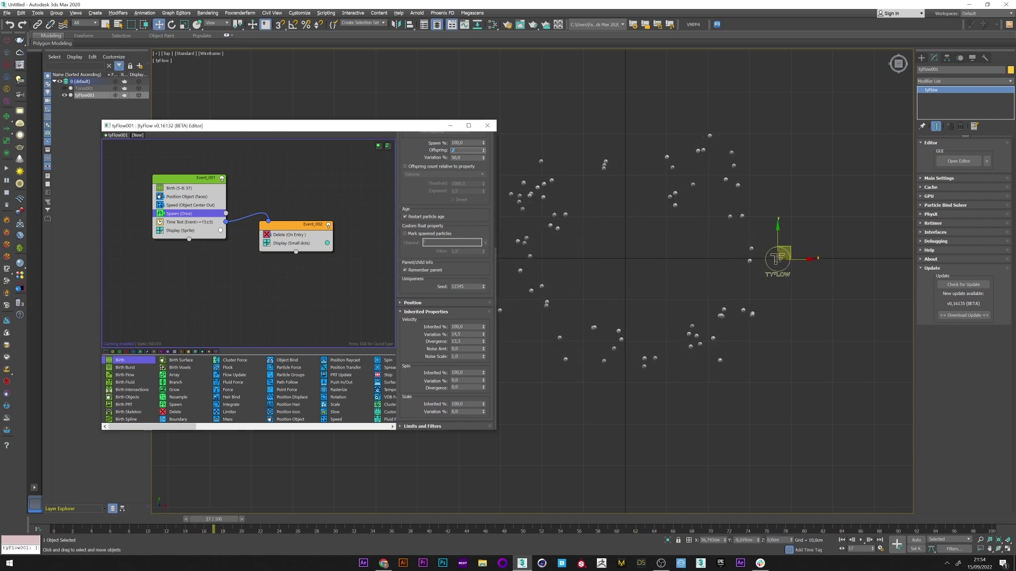
pyautogui.moveTo(213, 519); pyautogui.dragTo(189, 519)
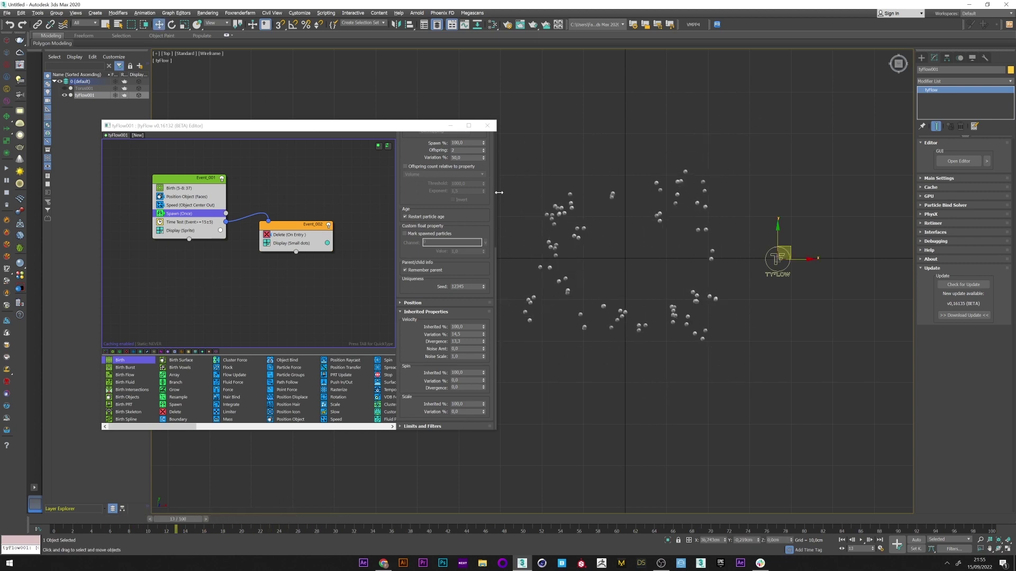
# Step: Narrow the tyFlow editor window and enable the particle interface on the tyFlow object
pyautogui.moveTo(499, 192); pyautogui.dragTo(427, 192)
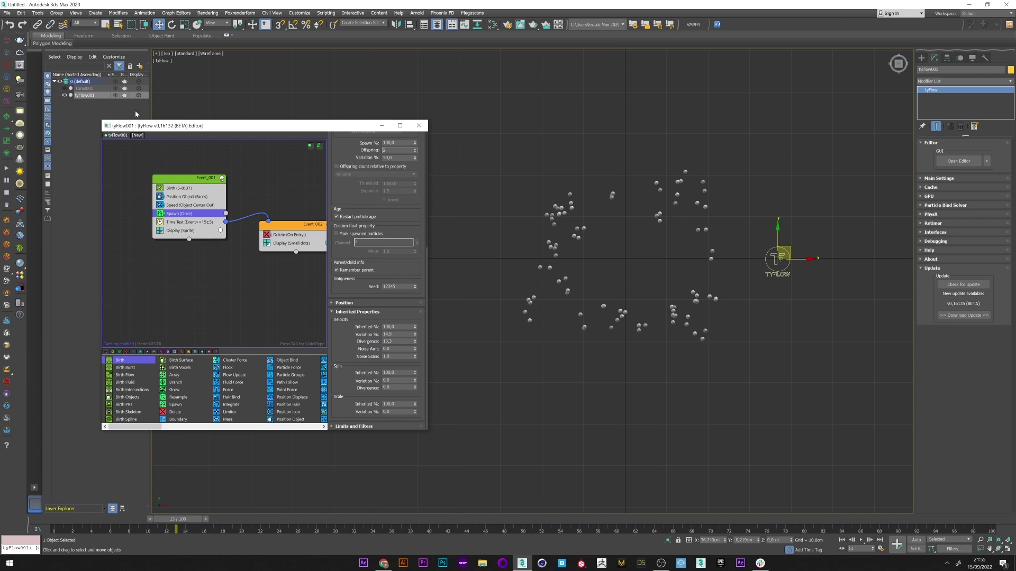
pyautogui.click(934, 232)
pyautogui.click(938, 248)
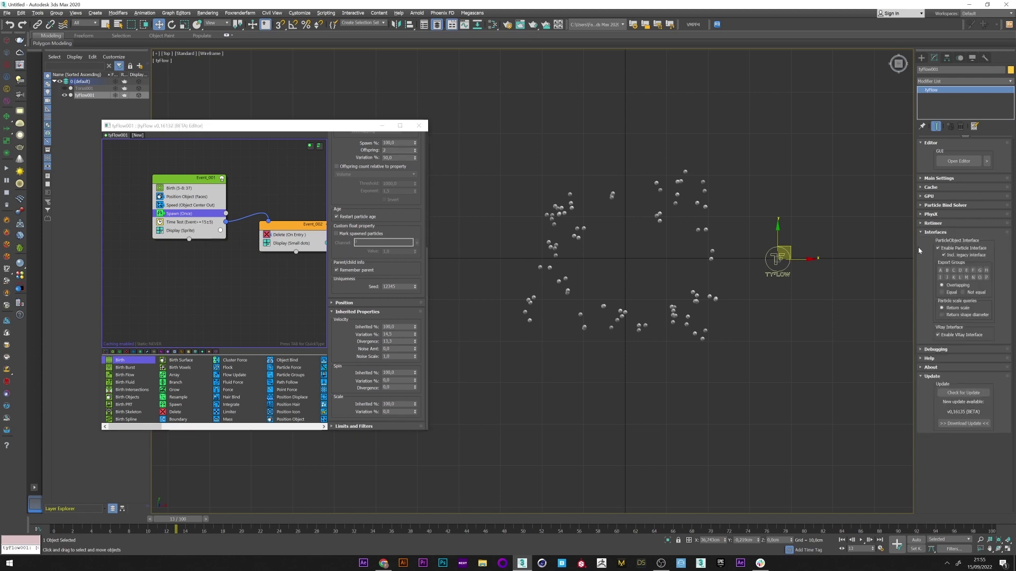
# Step: Deselect the tyFlow object and preview the particles in the perspective view at frame 11
pyautogui.click(661, 251)
pyautogui.press('p')
pyautogui.scroll(-3, 593, 256)
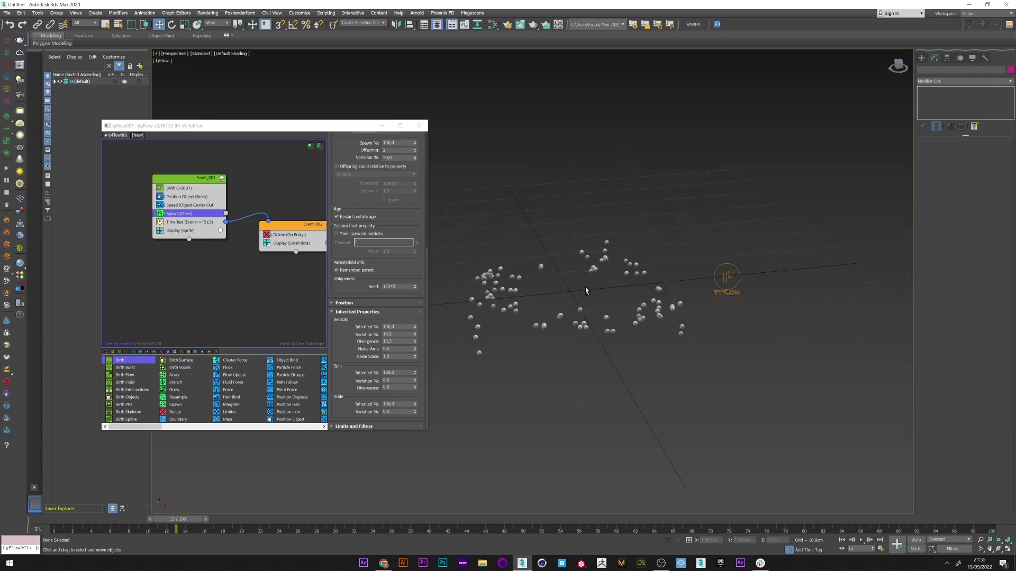
pyautogui.moveTo(183, 520); pyautogui.dragTo(159, 519)
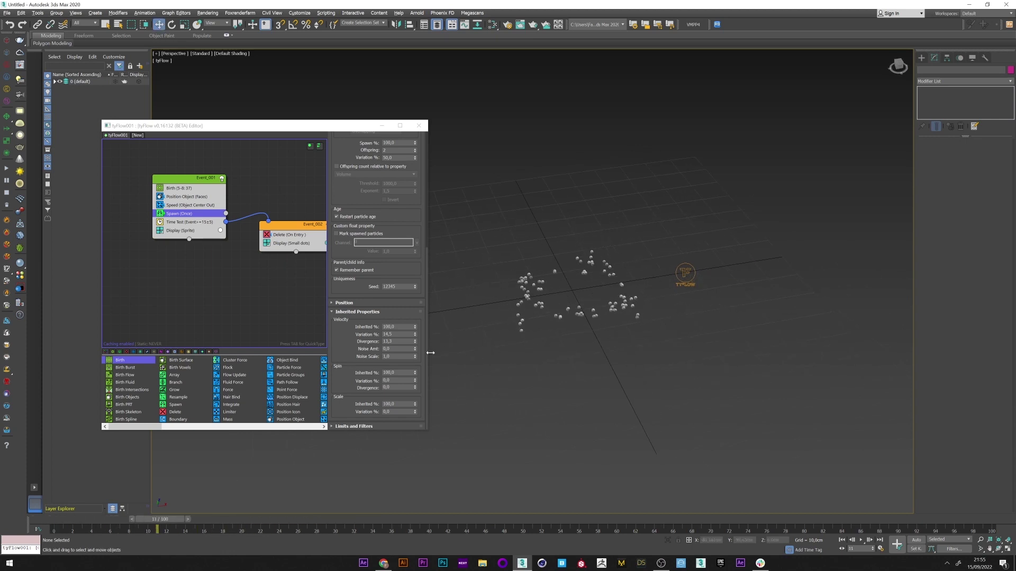
# Step: Draw a Phoenix FireSmokeSim container about 48 × 40 × 19 cm around the particles at frame 10
pyautogui.click(20, 63)
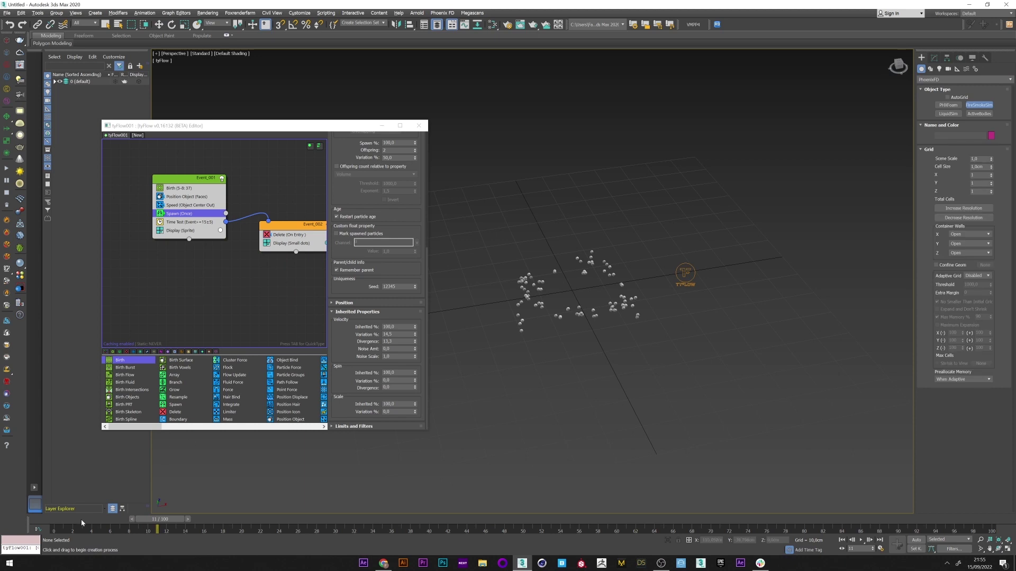
pyautogui.moveTo(82, 521); pyautogui.dragTo(151, 520)
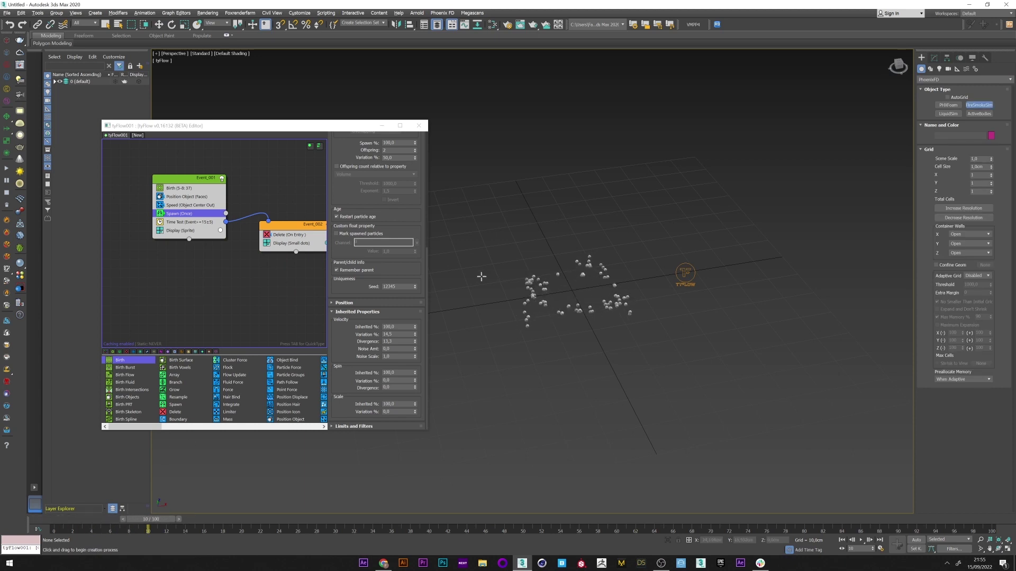
pyautogui.moveTo(483, 269); pyautogui.dragTo(671, 321)
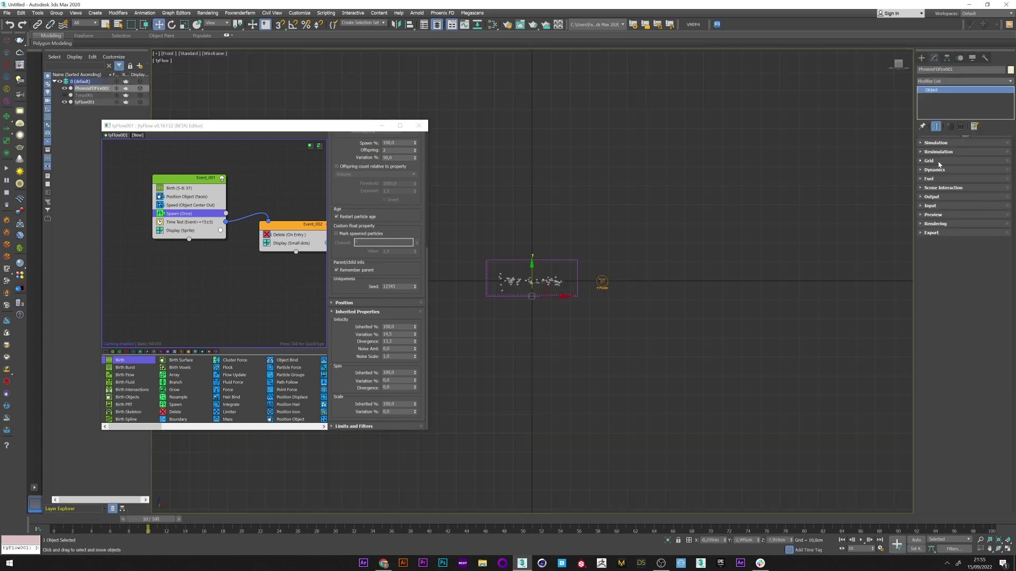
# Step: Set the simulator grid to 80 cells in X, 80 in Y and 30 in Z
pyautogui.click(930, 161)
pyautogui.press('p')
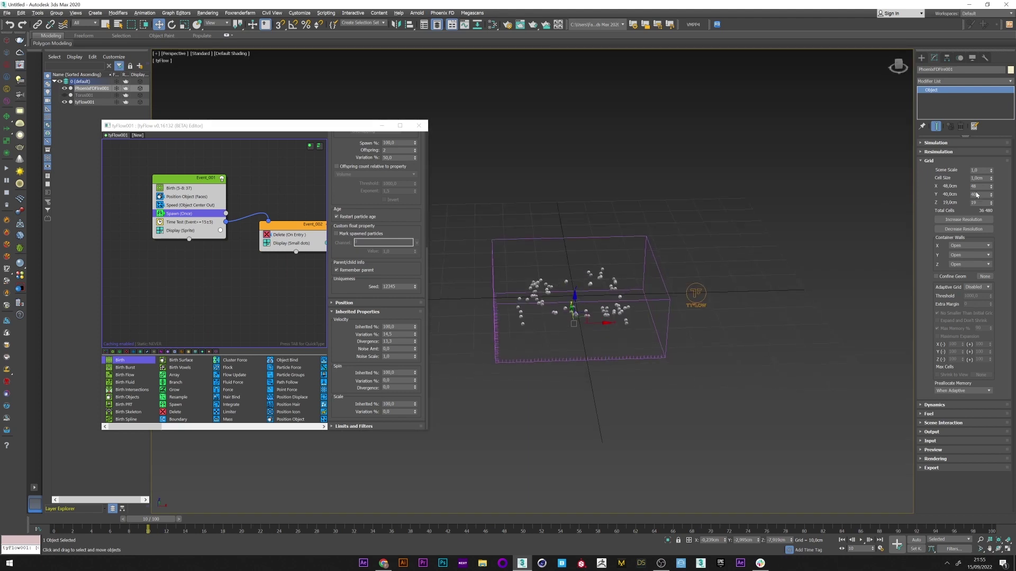
pyautogui.write('80')
pyautogui.press('Return')
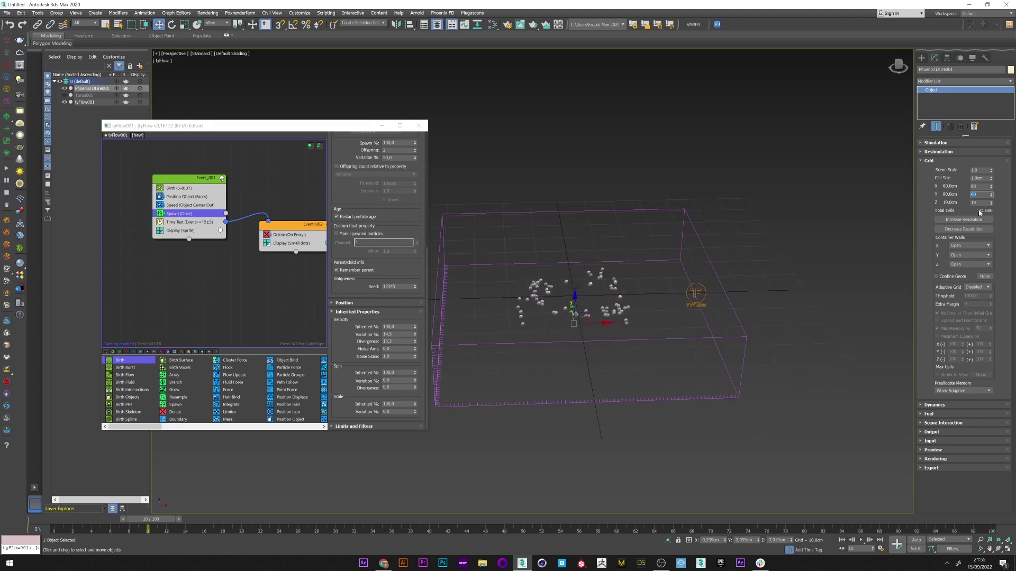
pyautogui.press('Tab')
pyautogui.press('Return')
pyautogui.keyDown('alt'); pyautogui.moveTo(587, 333); pyautogui.dragTo(873, 278, button='middle'); pyautogui.keyUp('alt')
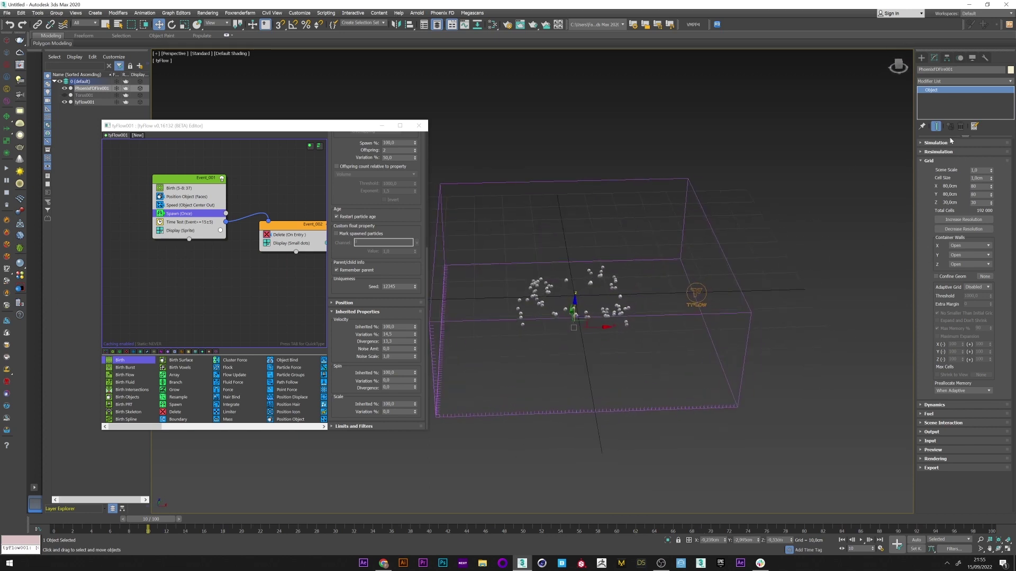
# Step: Set the simulator's adaptive grid to Smoke and enable Maximum Expansion
pyautogui.click(977, 286)
pyautogui.click(974, 304)
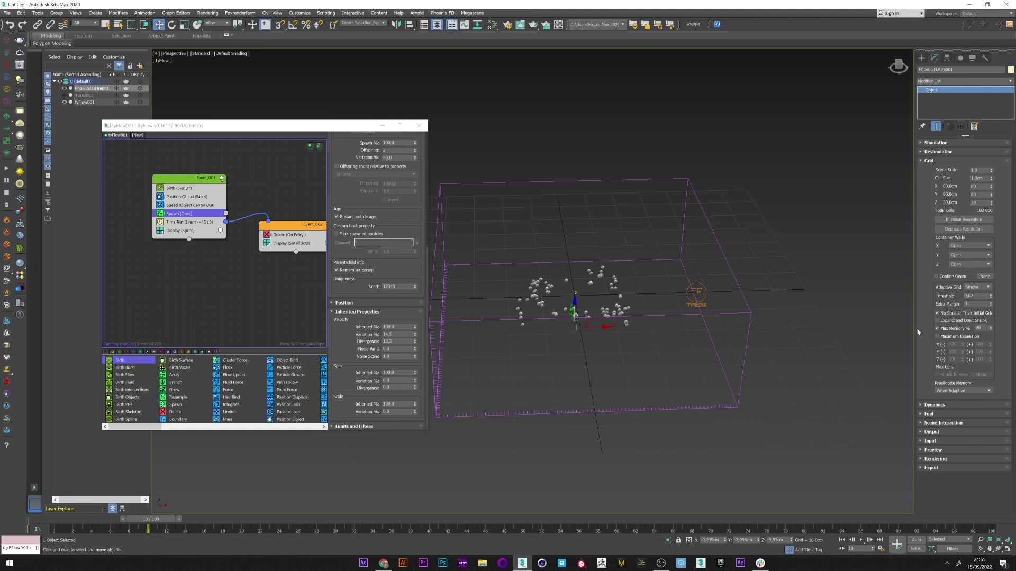
pyautogui.click(955, 337)
pyautogui.scroll(-6, 770, 297)
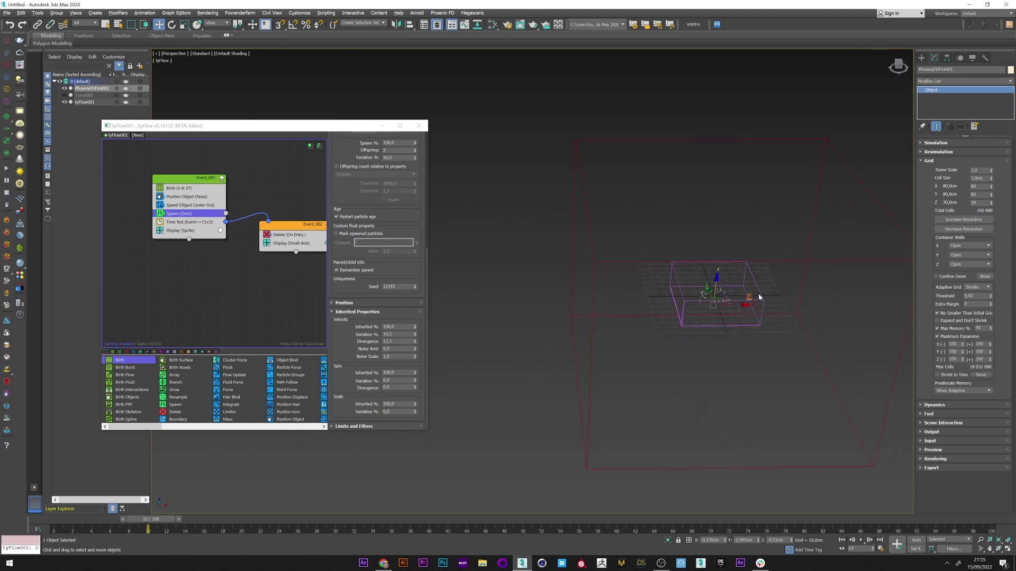
# Step: Lower the simulator's maximum expansion in negative X to 91
pyautogui.moveTo(758, 293); pyautogui.dragTo(728, 283, button='middle')
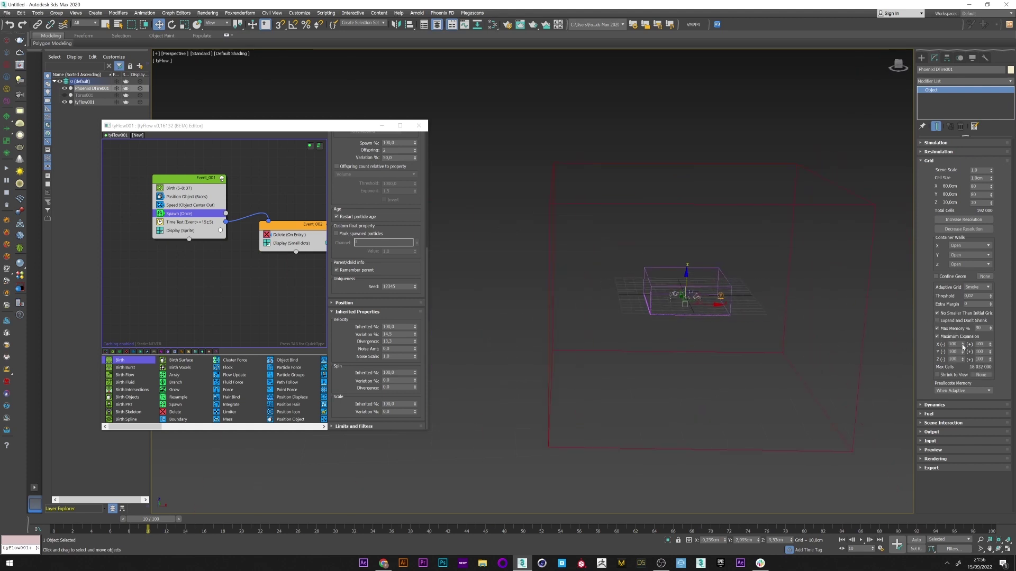
pyautogui.moveTo(962, 346); pyautogui.dragTo(964, 351)
pyautogui.scroll(3, 708, 295)
pyautogui.moveTo(664, 291); pyautogui.dragTo(643, 310, button='middle')
pyautogui.scroll(4, 637, 296)
pyautogui.moveTo(738, 278); pyautogui.dragTo(728, 264, button='middle')
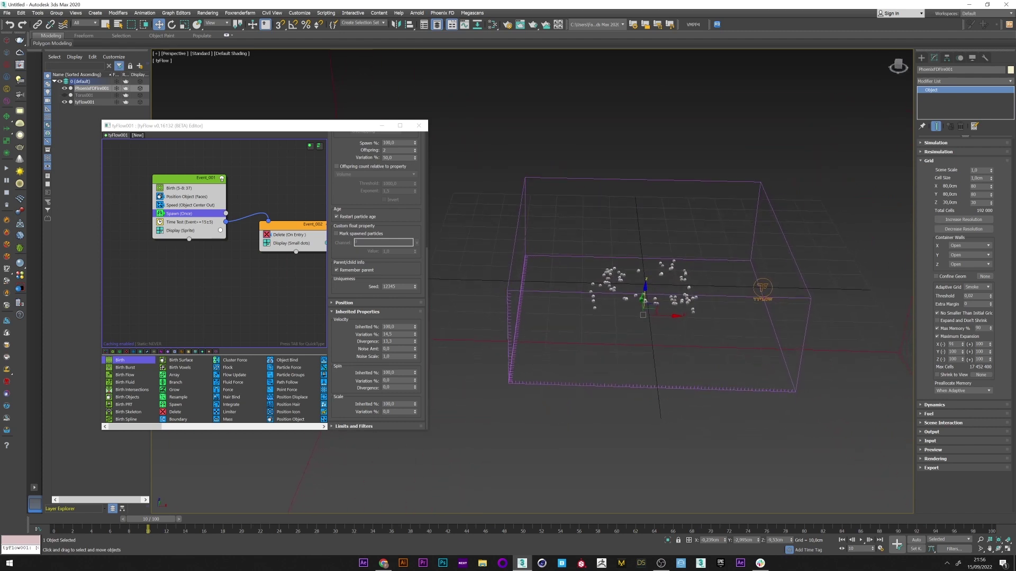
# Step: Disable the simulator's Massive Vorticity and set Classic Vorticity to 0.1, Randomize Amount to 0.4, conservation Quality to 50 and Steps Per Frame to 2
pyautogui.click(929, 161)
pyautogui.click(934, 170)
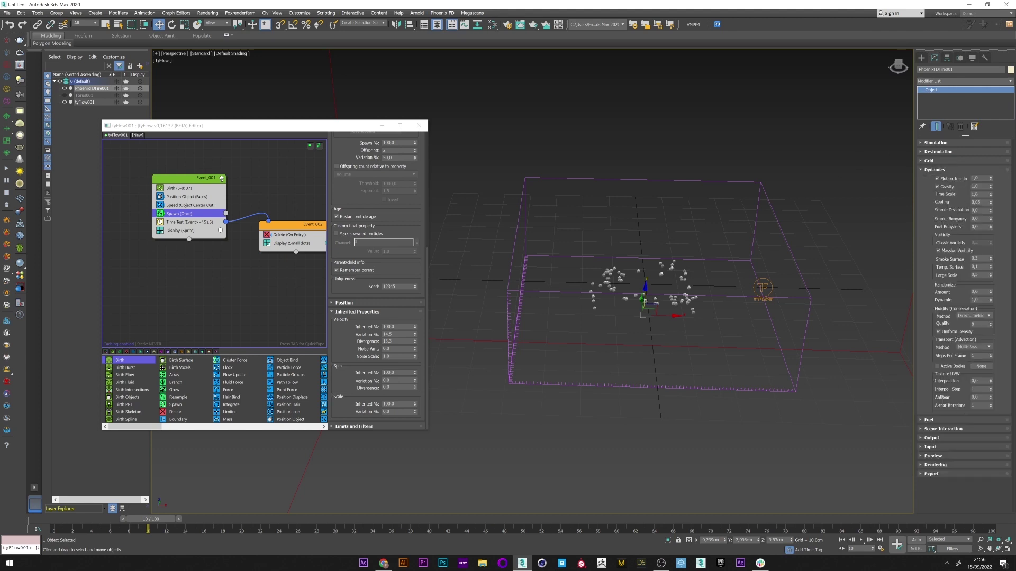
pyautogui.click(940, 251)
pyautogui.click(932, 278)
pyautogui.click(976, 291)
pyautogui.click(975, 324)
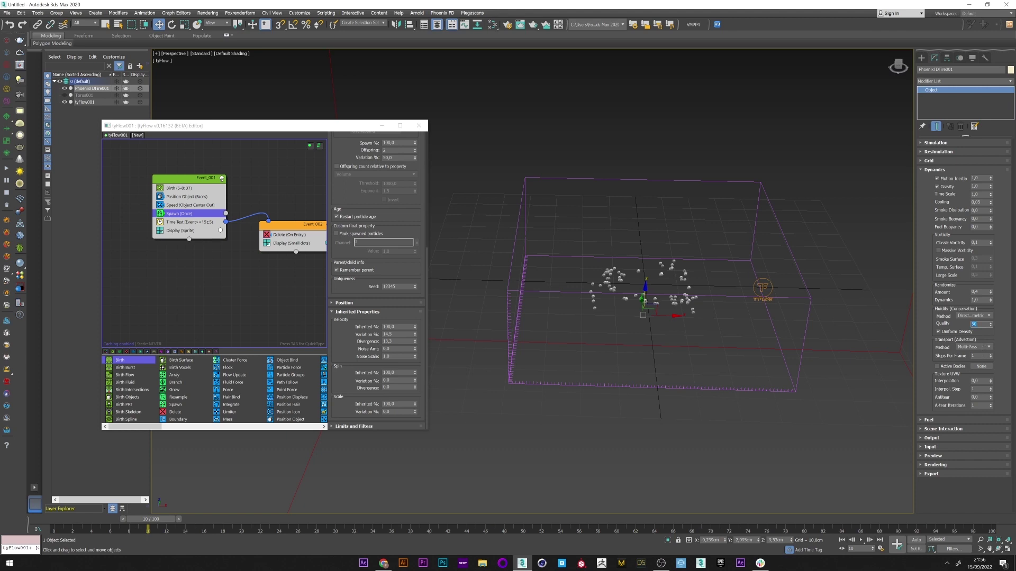
pyautogui.press('Tab')
# Step: Enable the simulator's GPU preview in the viewport
pyautogui.click(933, 439)
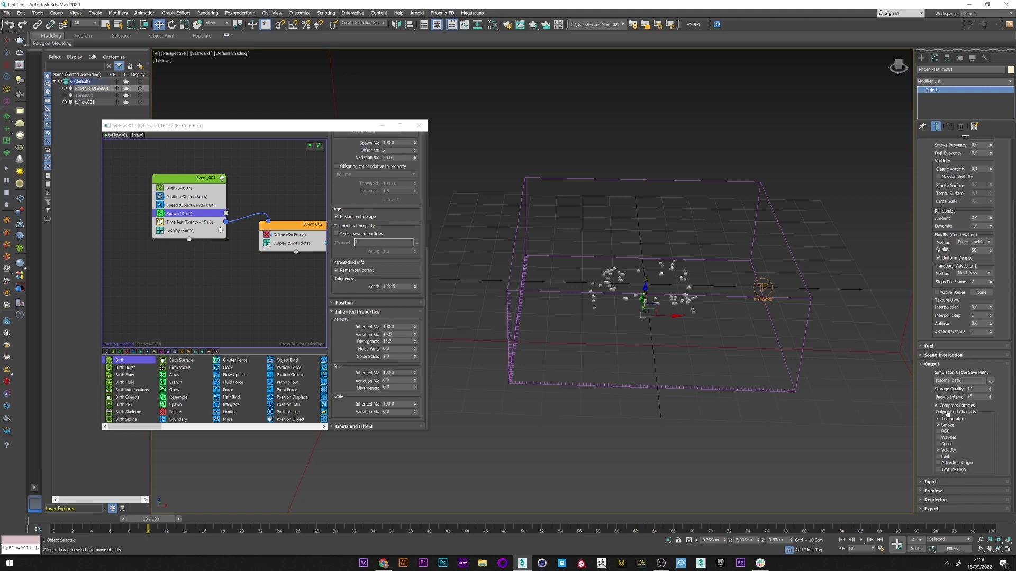
pyautogui.click(933, 490)
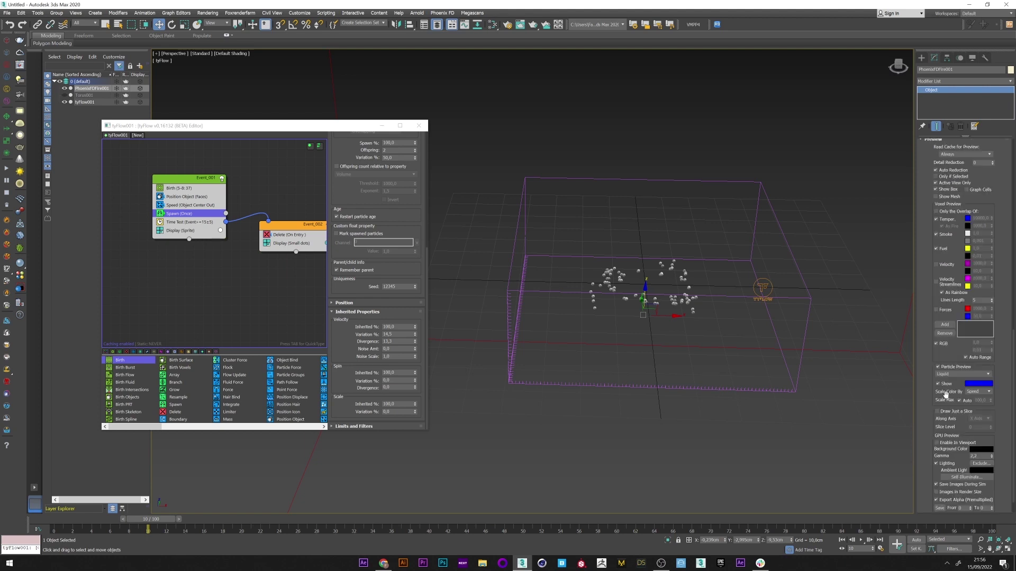
pyautogui.moveTo(934, 410); pyautogui.dragTo(928, 323)
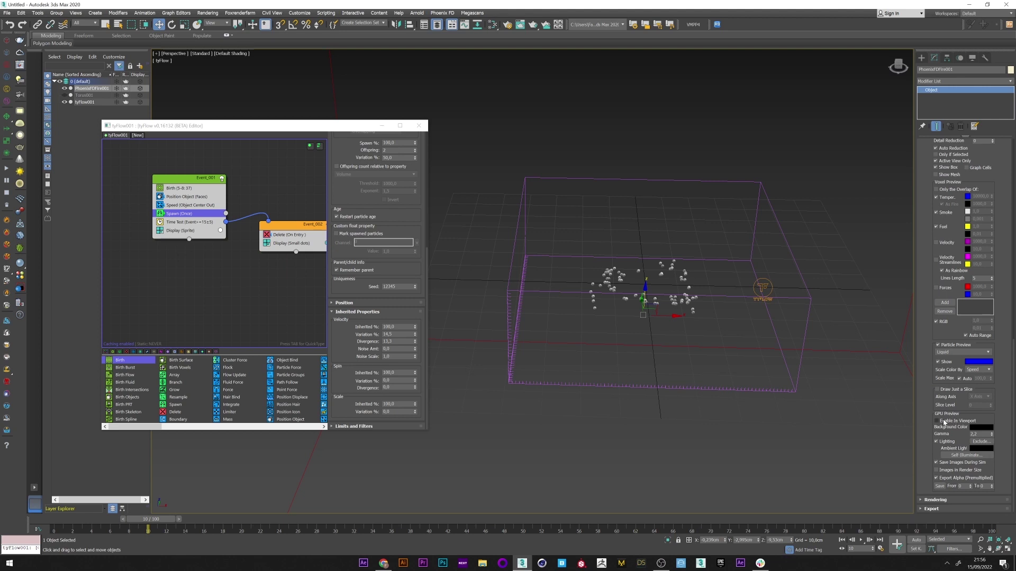
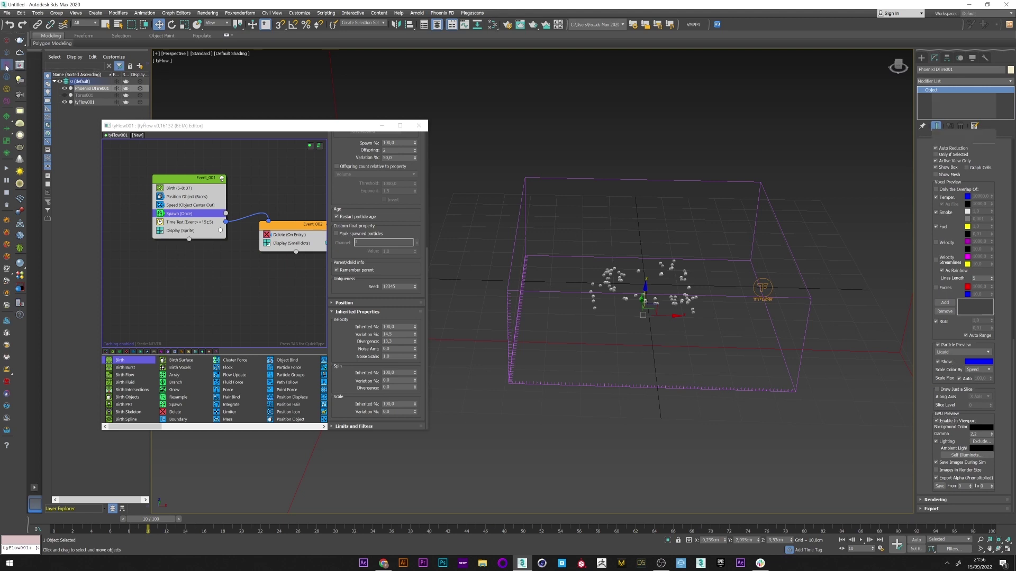
# Step: Create a PHXSource inside the simulator container and add tyFlow001 as its emitter node
pyautogui.moveTo(744, 325); pyautogui.dragTo(749, 348)
pyautogui.click(935, 58)
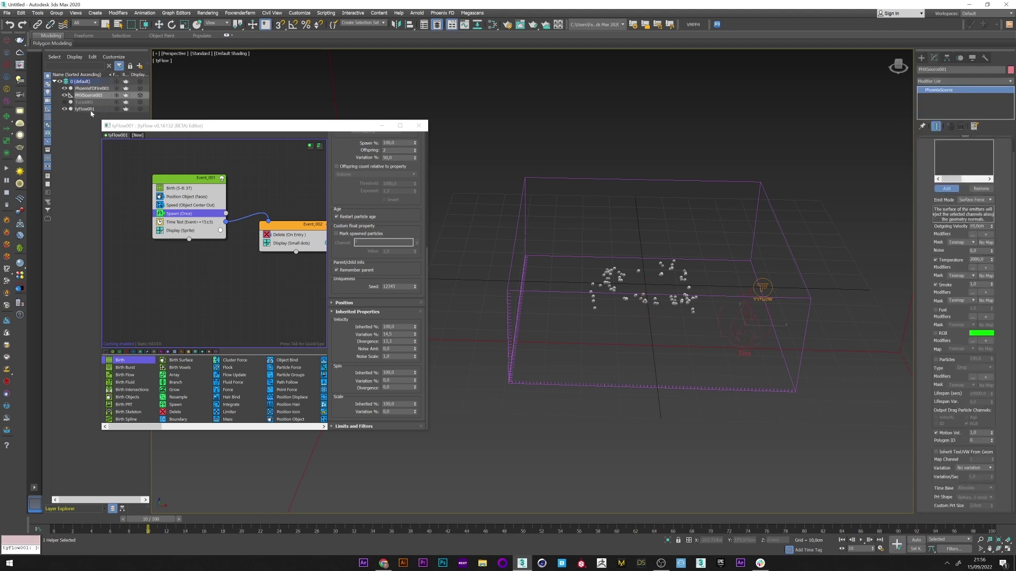
pyautogui.click(89, 110)
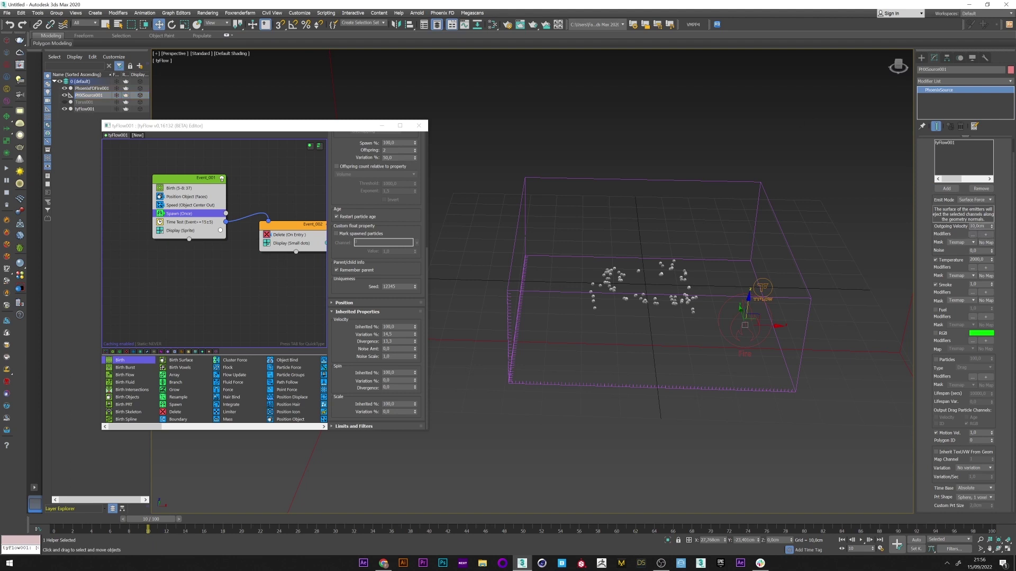
# Step: Turn off the source's Temperature and set its Outgoing Velocity to 30 cm and Noise to 0.1
pyautogui.click(945, 261)
pyautogui.click(976, 251)
pyautogui.press('BackSpace')
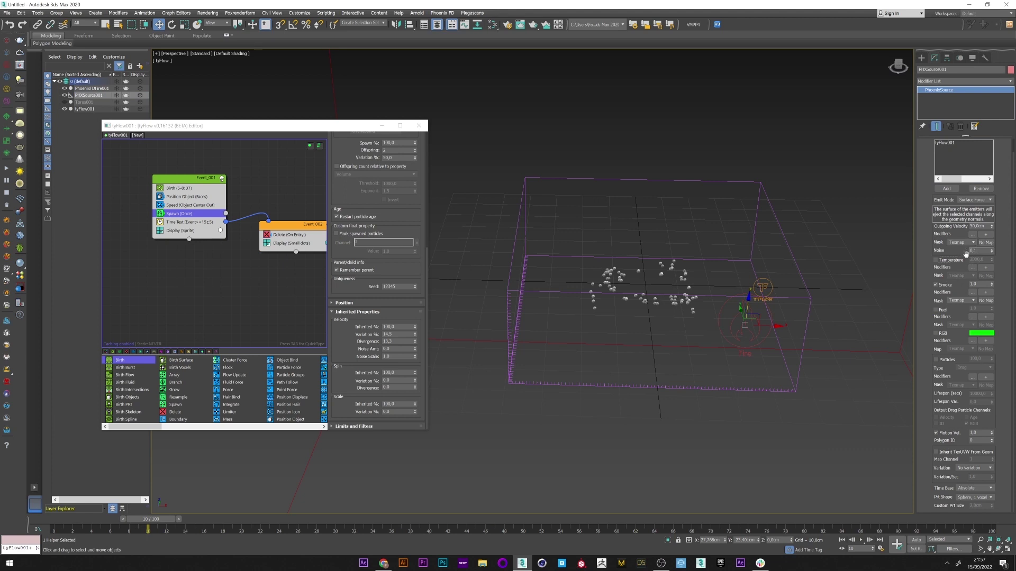
# Step: Run the Phoenix simulation and examine the spreading smoke in the top and perspective views
pyautogui.keyDown('alt'); pyautogui.moveTo(735, 290); pyautogui.dragTo(706, 316, button='middle'); pyautogui.keyUp('alt')
pyautogui.press('t')
pyautogui.scroll(-3, 674, 270)
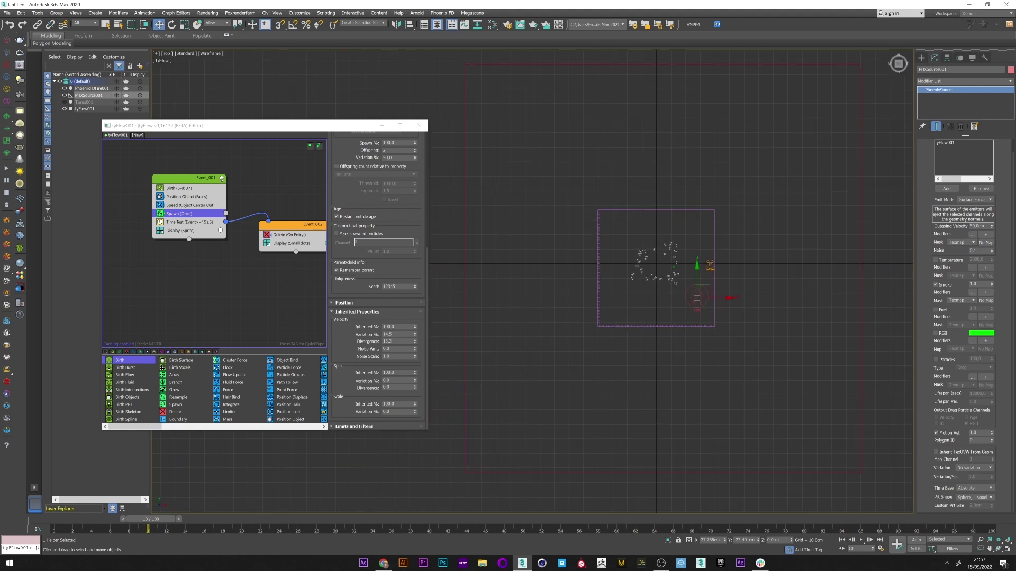
pyautogui.scroll(3, 495, 232)
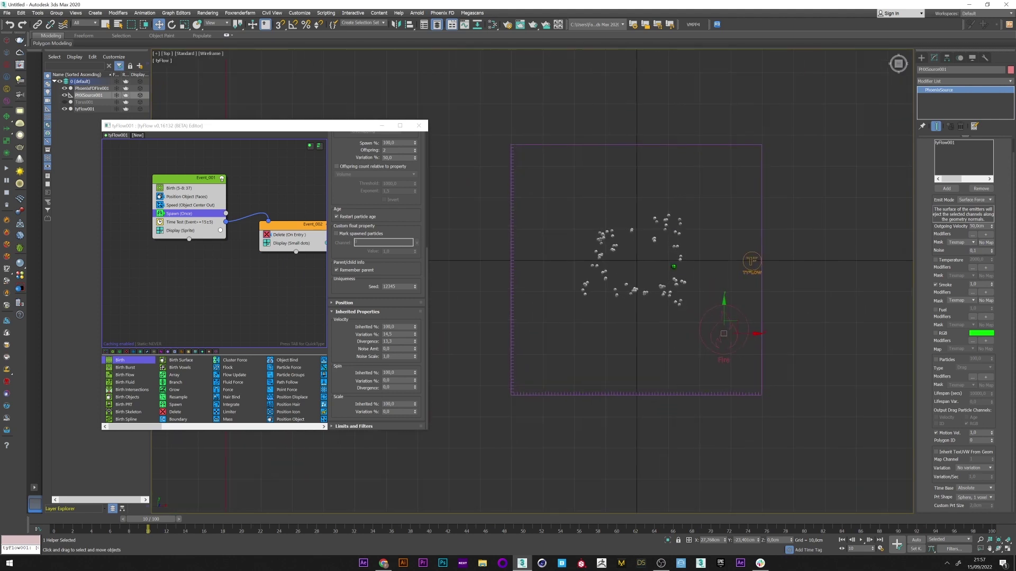
pyautogui.click(7, 168)
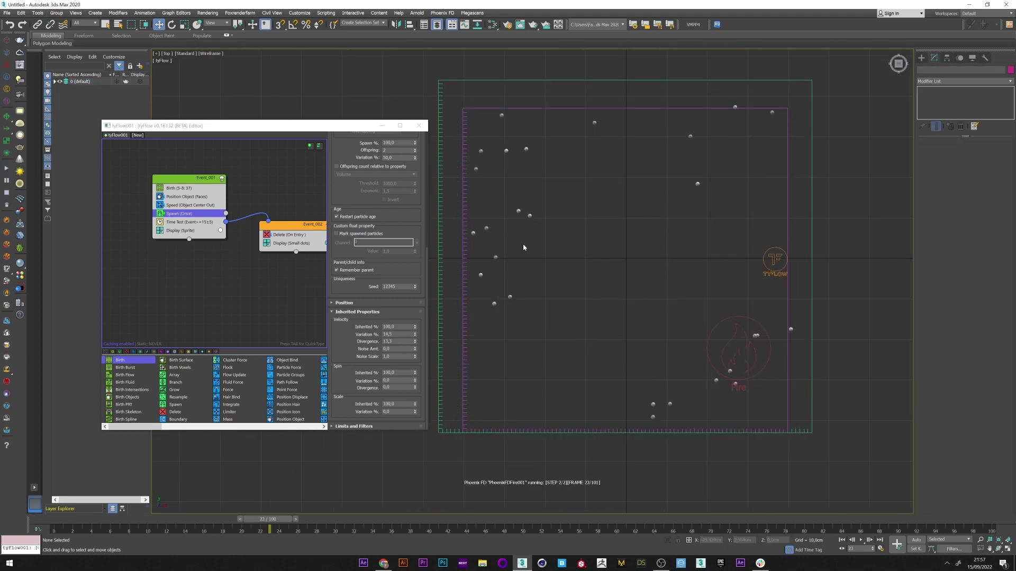
pyautogui.press('p')
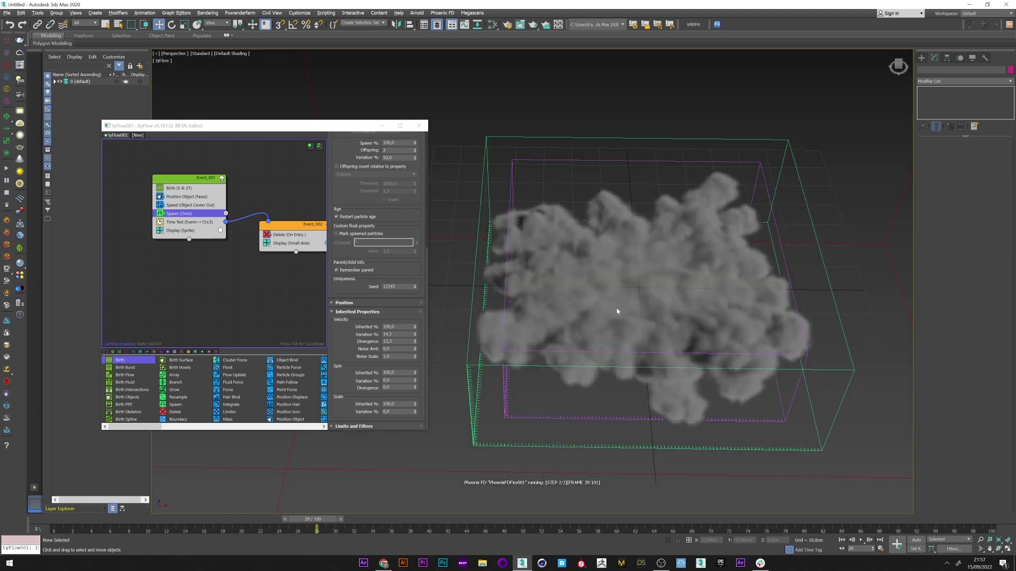
pyautogui.keyDown('alt'); pyautogui.moveTo(616, 309); pyautogui.dragTo(619, 309, button='middle'); pyautogui.keyUp('alt')
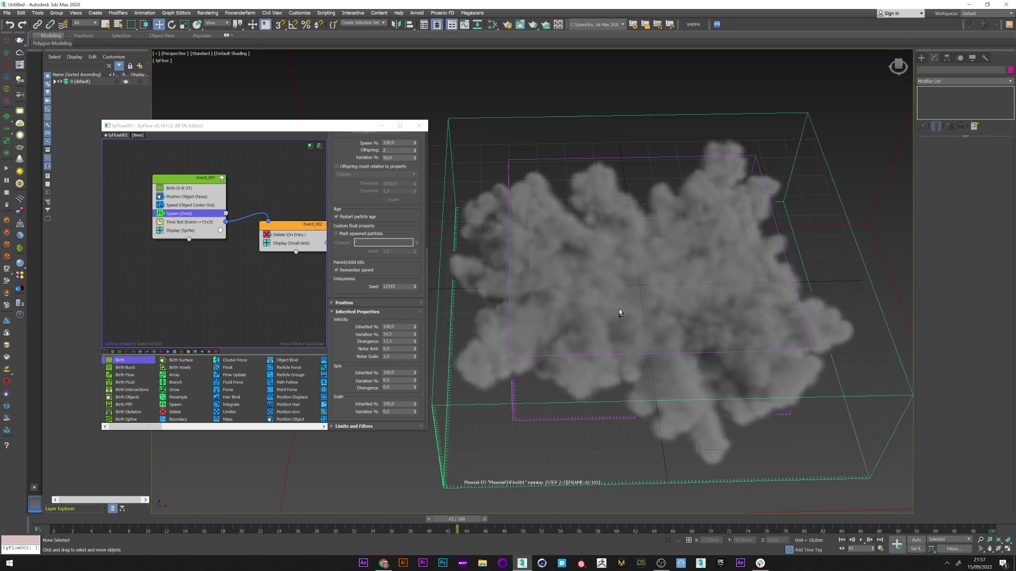
pyautogui.keyDown('alt'); pyautogui.moveTo(545, 301); pyautogui.dragTo(539, 328, button='middle'); pyautogui.keyUp('alt')
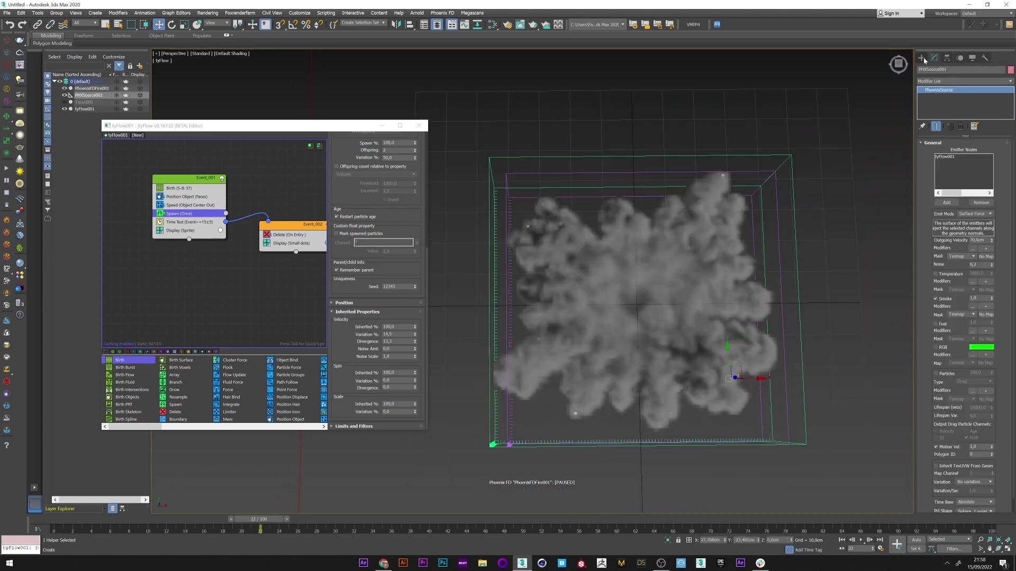
# Step: Place a PHXTurbulence helper at the centre of the simulator container
pyautogui.click(922, 58)
pyautogui.click(980, 105)
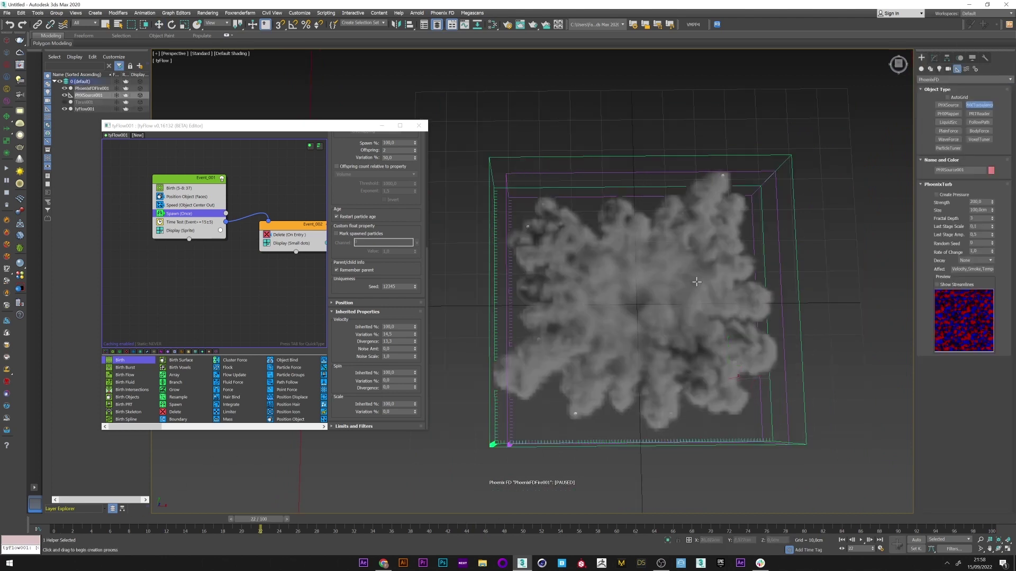
pyautogui.moveTo(643, 303); pyautogui.dragTo(644, 325)
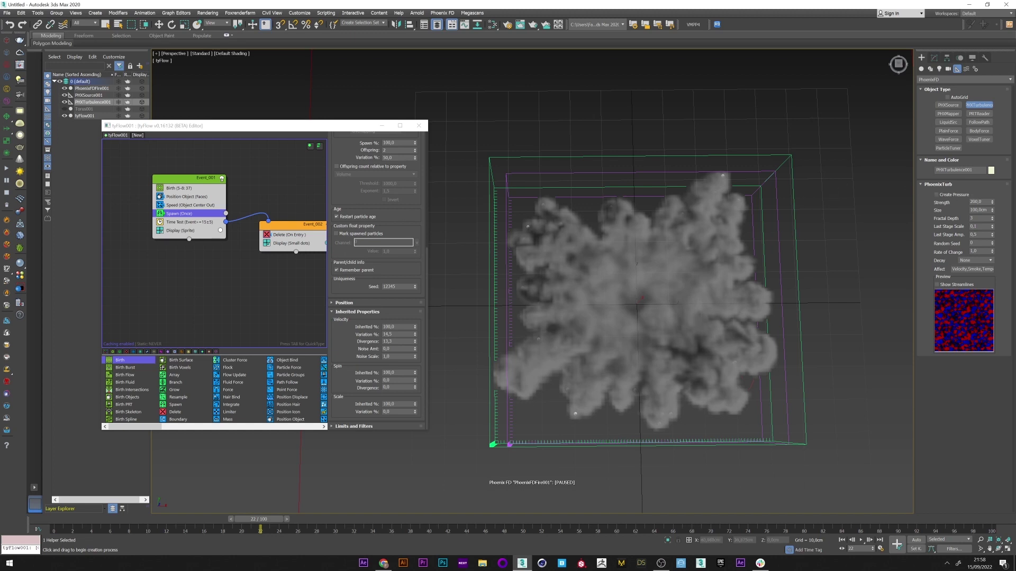
# Step: Set the turbulence's size to about 112 cm and its strength to 20
pyautogui.moveTo(992, 211); pyautogui.dragTo(992, 199)
pyautogui.doubleClick(977, 202)
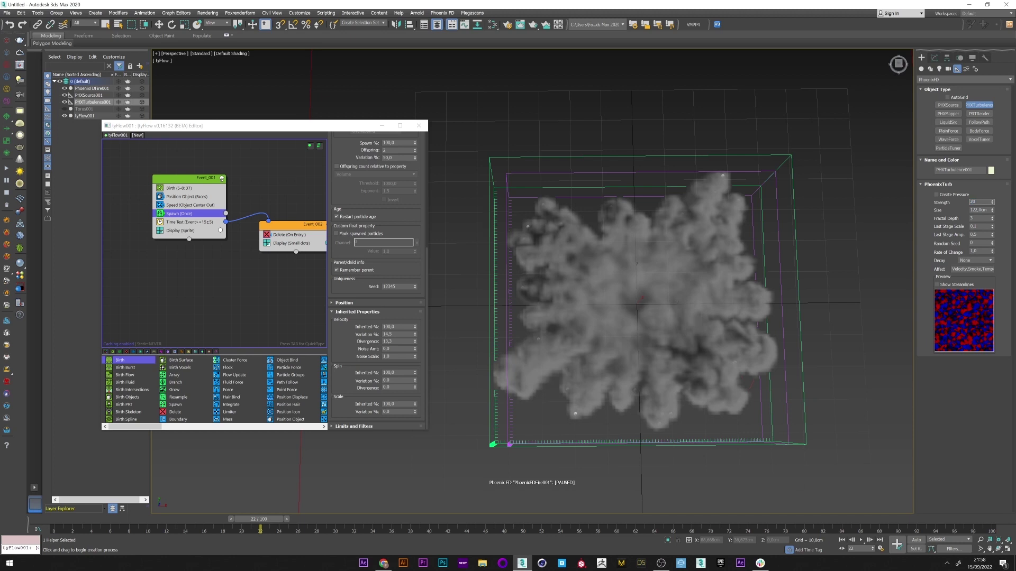
pyautogui.write('20')
pyautogui.press('Return')
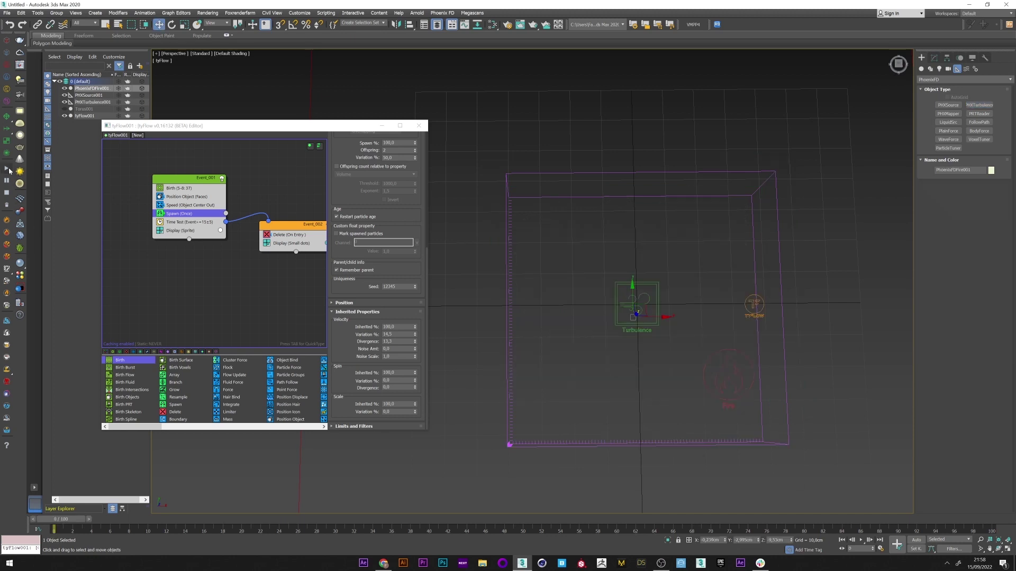
# Step: Rerun the simulation with the turbulence, stop it at about frame 58 and review the smoke up to frame 28
pyautogui.click(7, 169)
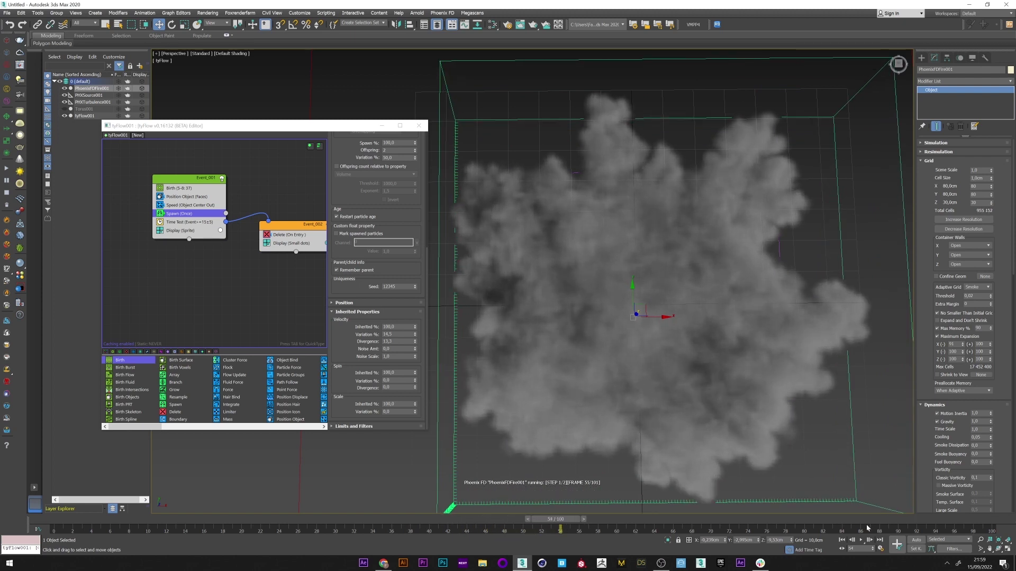
pyautogui.click(7, 194)
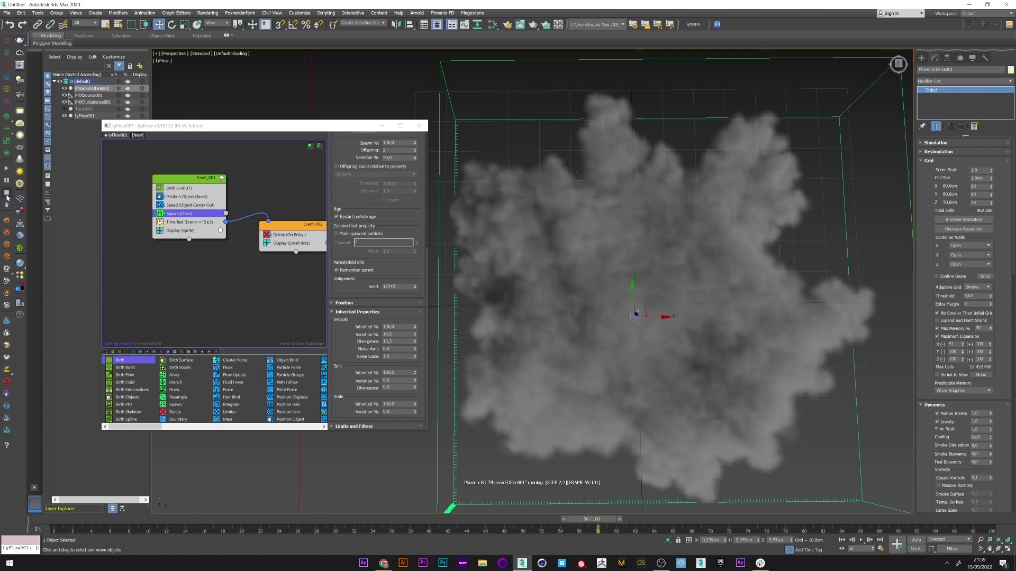
pyautogui.moveTo(130, 520); pyautogui.dragTo(322, 519)
pyautogui.press('w')
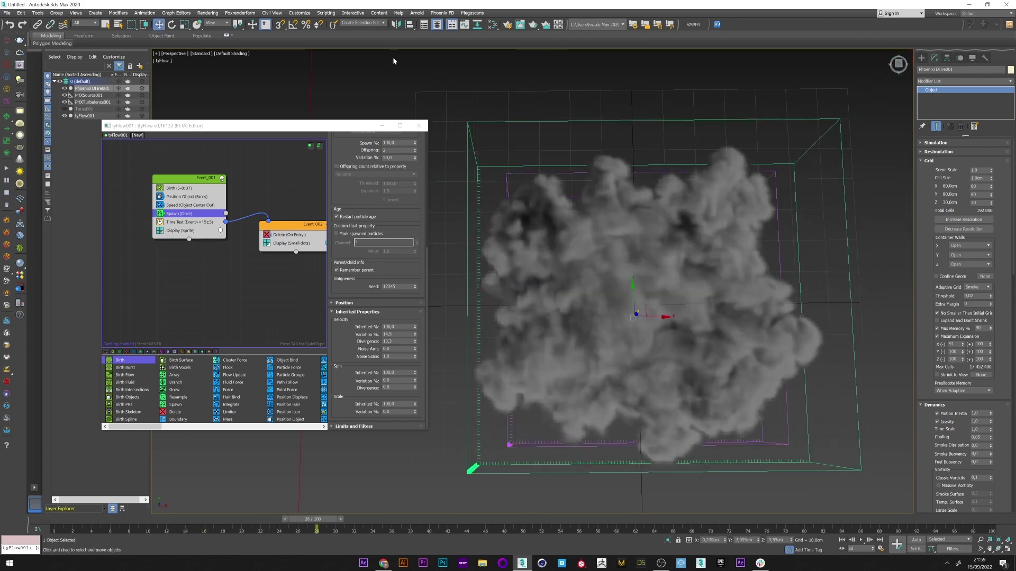
# Step: Hide the Phoenix simulator, source and turbulence, and select tyFlow001 with its editor window widened
pyautogui.click(65, 88)
pyautogui.click(65, 95)
pyautogui.click(64, 102)
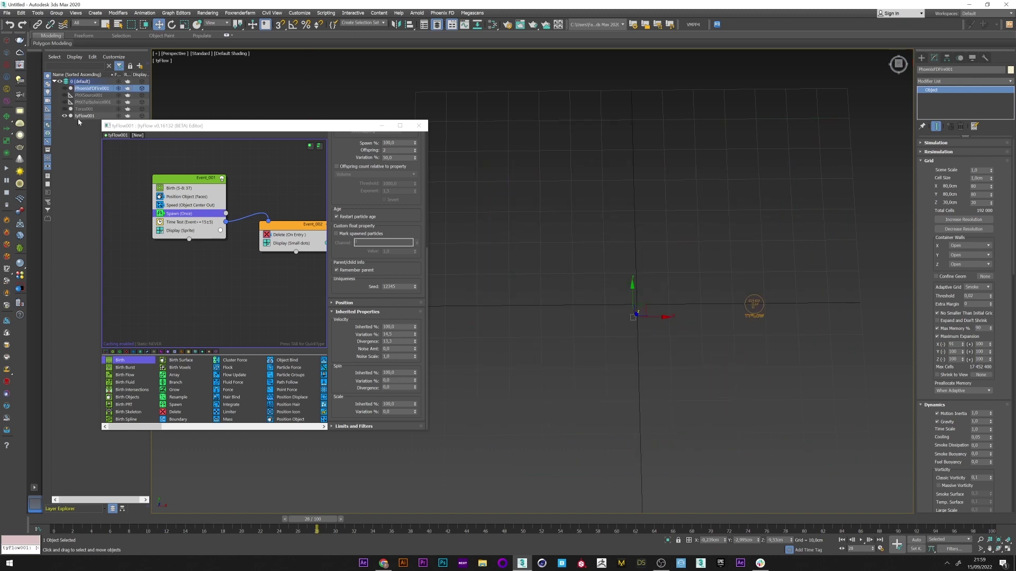
pyautogui.click(84, 116)
pyautogui.moveTo(428, 207); pyautogui.dragTo(551, 207)
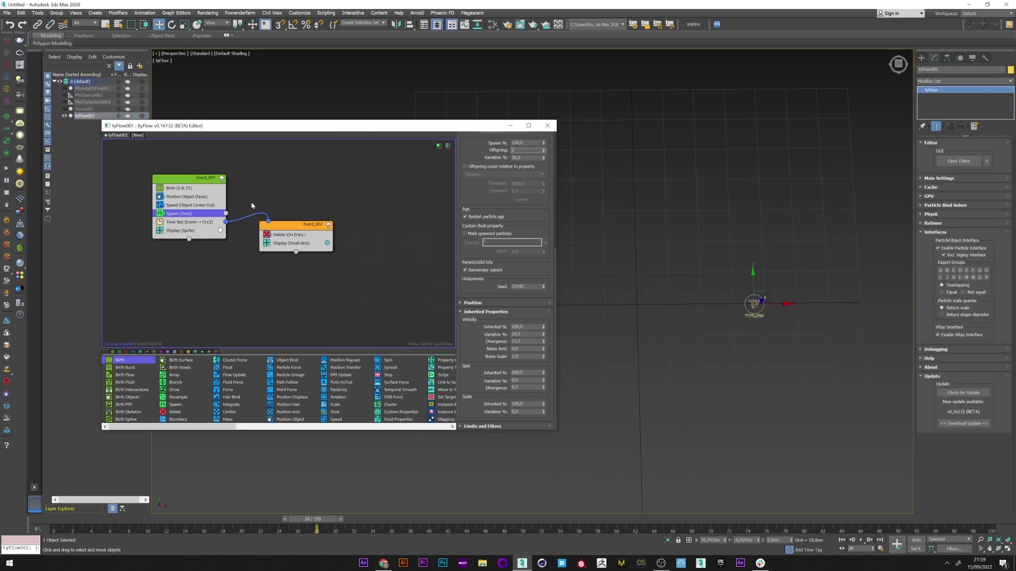
# Step: Create a second tyFlow with a Birth operator that emits 2000 particles, starting and ending at frame 5
pyautogui.click(138, 135)
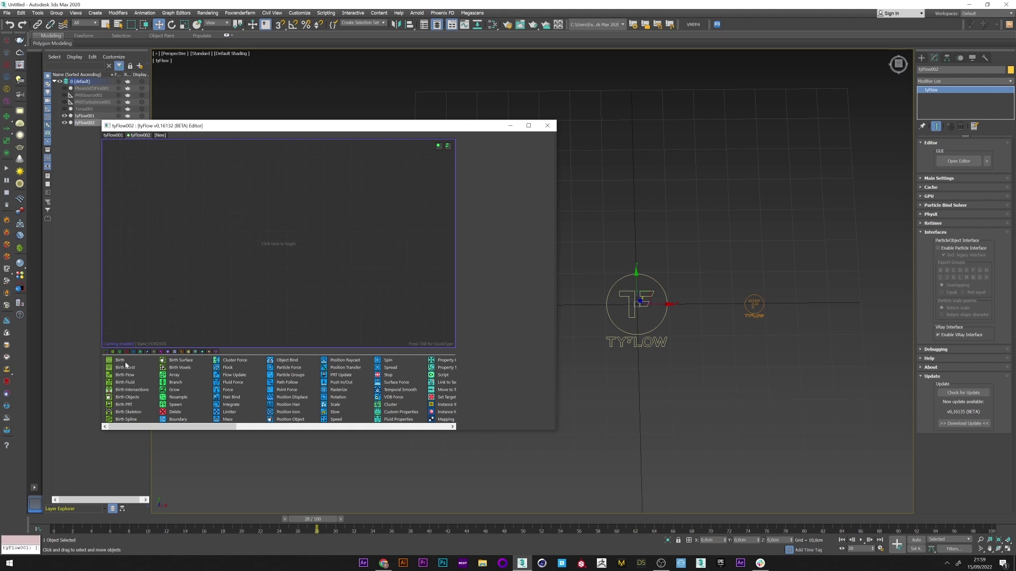
pyautogui.moveTo(120, 361); pyautogui.dragTo(211, 188)
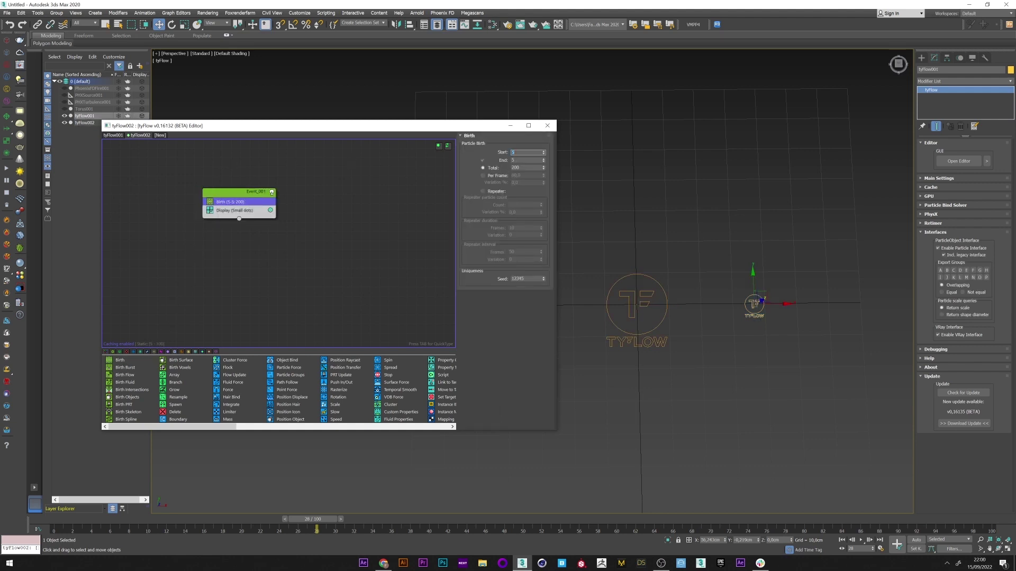
pyautogui.click(516, 168)
# Step: Add a Position Object operator after Birth in the second flow
pyautogui.click(228, 201)
pyautogui.press('Tab')
pyautogui.write('pos')
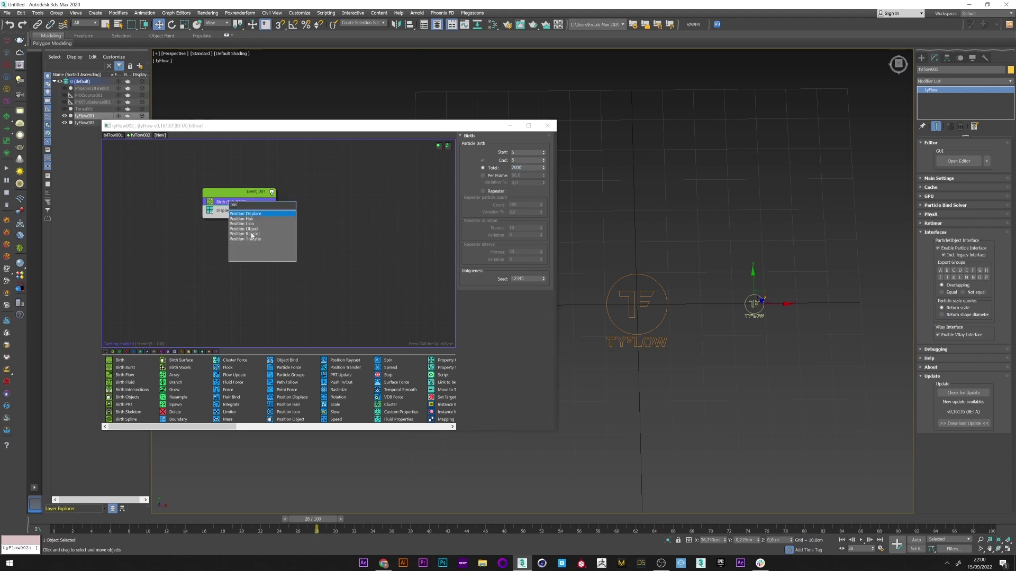
pyautogui.click(254, 229)
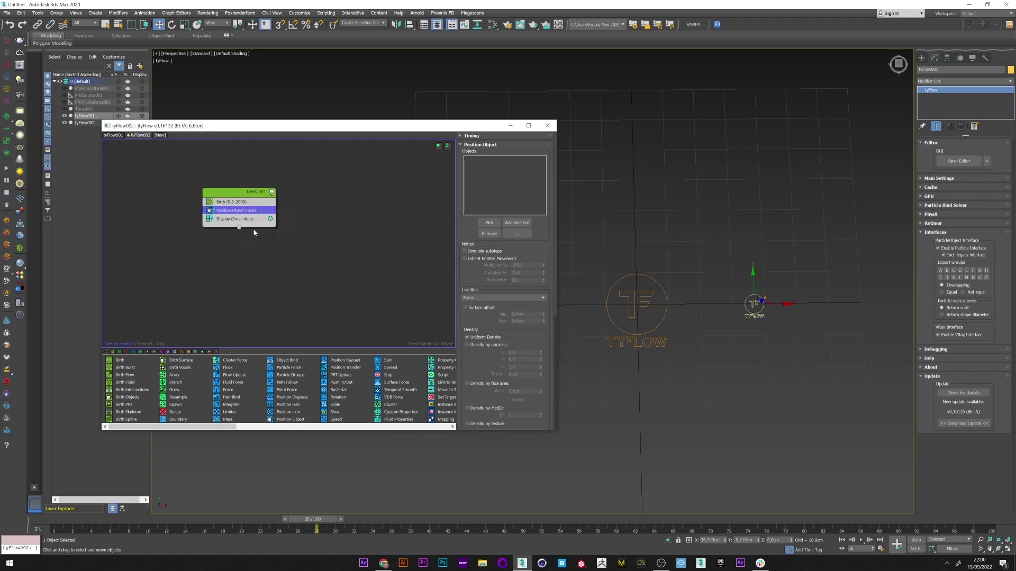
# Step: Unhide the original torus and clone it by uniform scaling into a larger concentric torus
pyautogui.click(64, 109)
pyautogui.click(624, 307)
pyautogui.rightClick(622, 305)
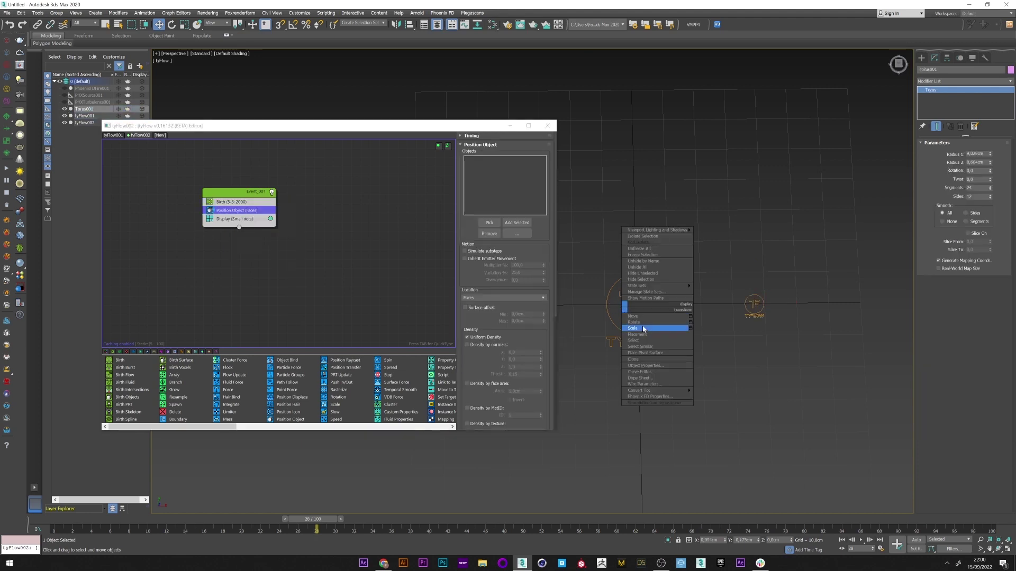
pyautogui.click(641, 329)
pyautogui.keyDown('shift'); pyautogui.moveTo(634, 309); pyautogui.dragTo(641, 299); pyautogui.keyUp('shift')
pyautogui.press('Return')
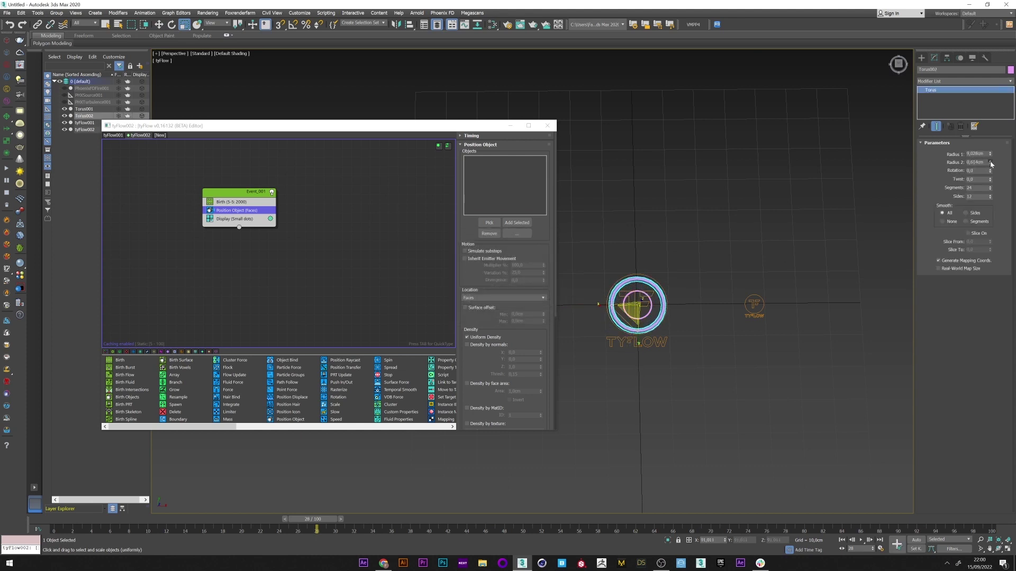
# Step: Set the larger torus's Radius 2 to about 1.12 cm and assign it as the Position Object emitter
pyautogui.moveTo(991, 164); pyautogui.dragTo(991, 143)
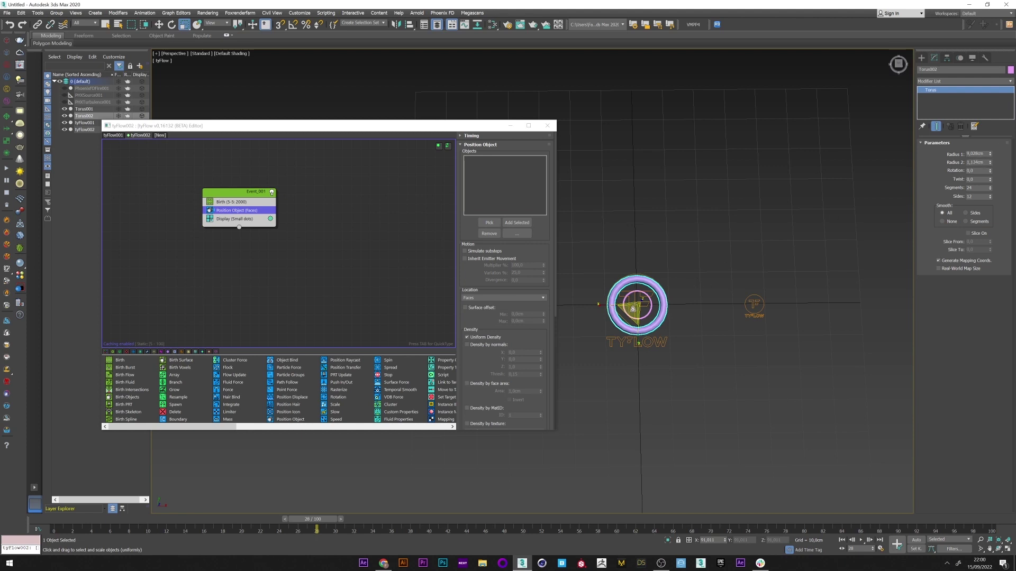
pyautogui.click(489, 222)
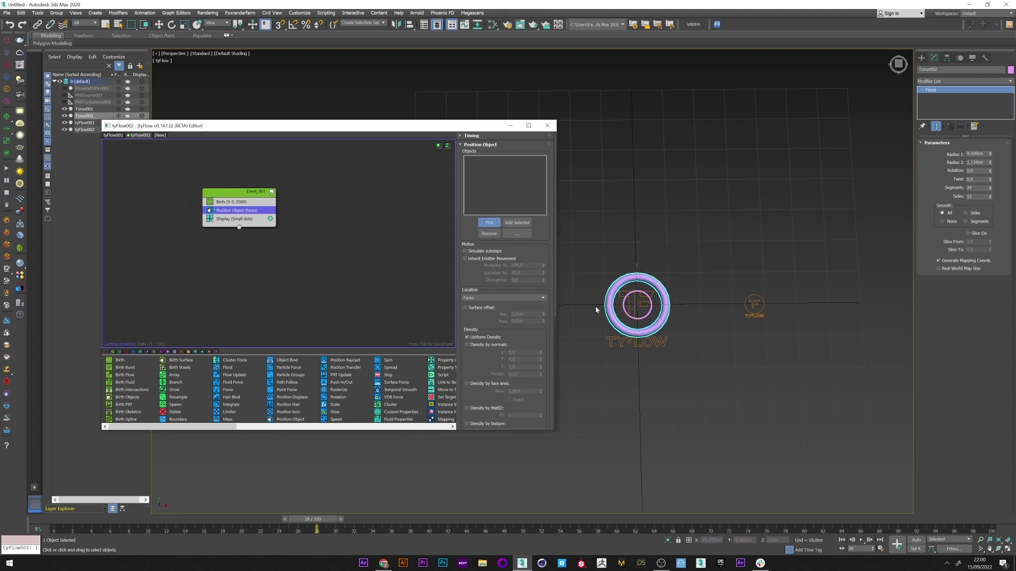
pyautogui.click(607, 306)
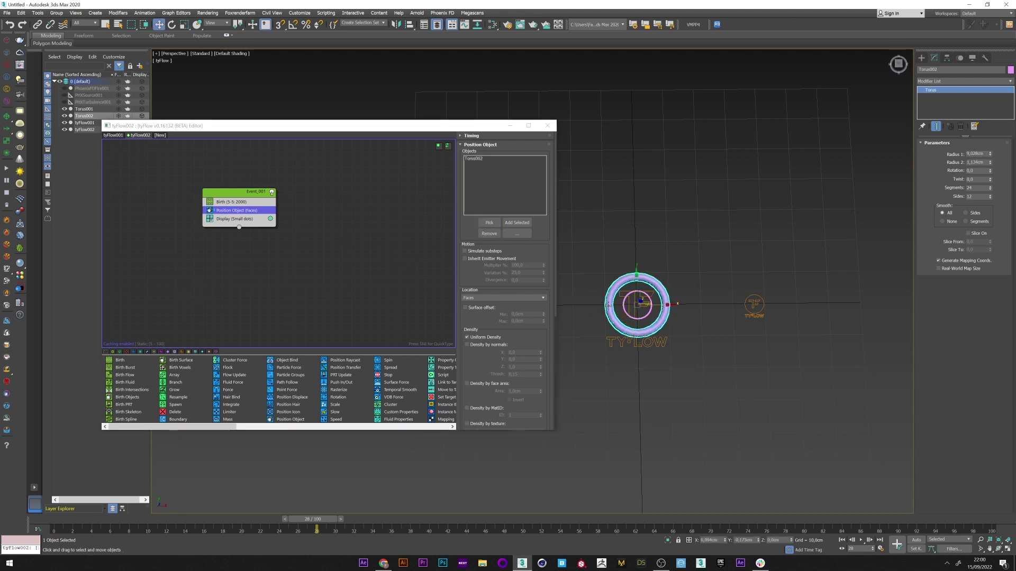
# Step: Hide both tori so only the second flow's particles show around the icon
pyautogui.click(64, 109)
pyautogui.click(64, 116)
pyautogui.scroll(2, 679, 279)
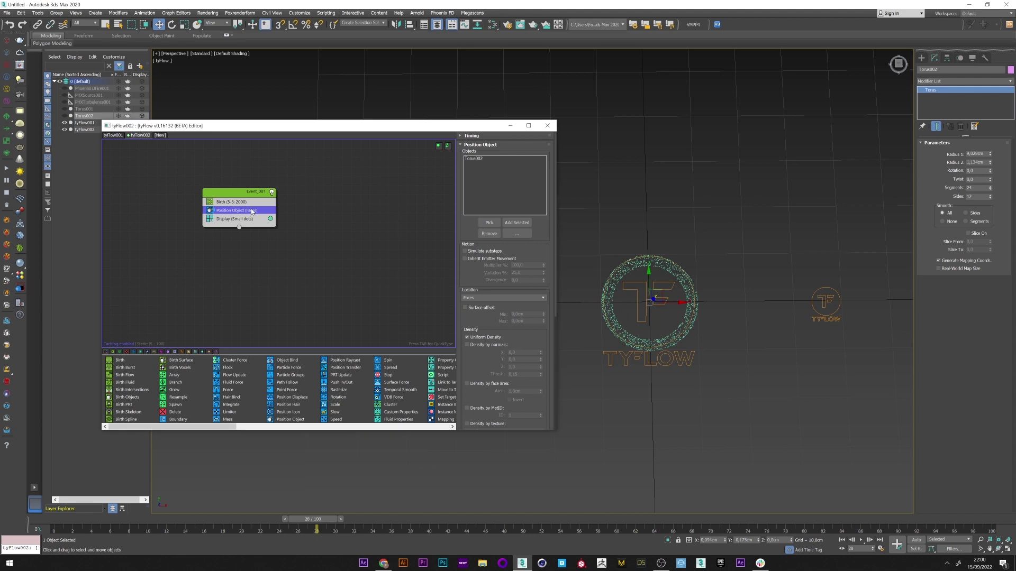
# Step: Add a Fluid Force operator after Position Object, use the Phoenix FD fire simulator as its fluid node, and scrub through the resulting motion
pyautogui.press('Tab')
pyautogui.write('fli')
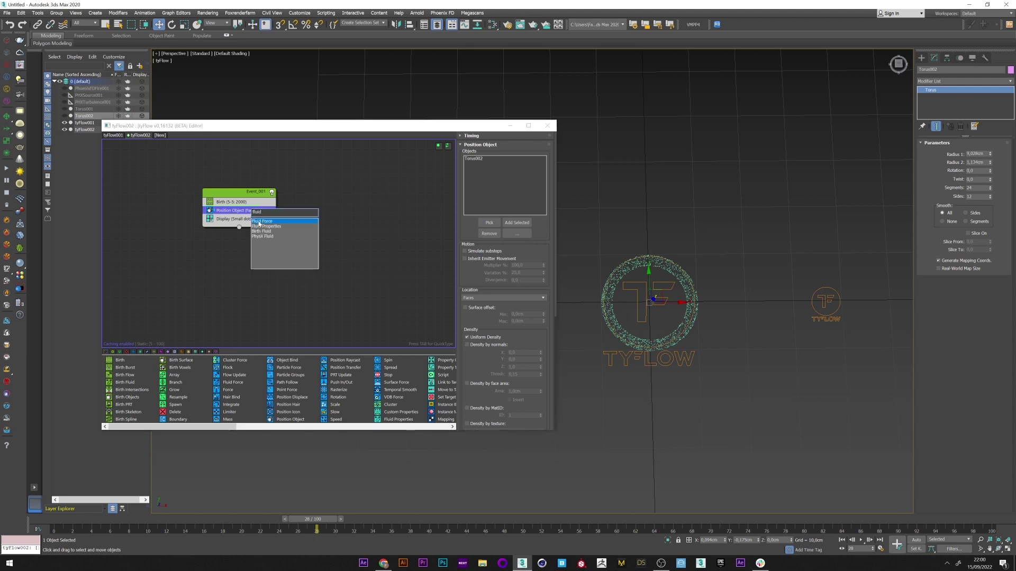
pyautogui.click(259, 221)
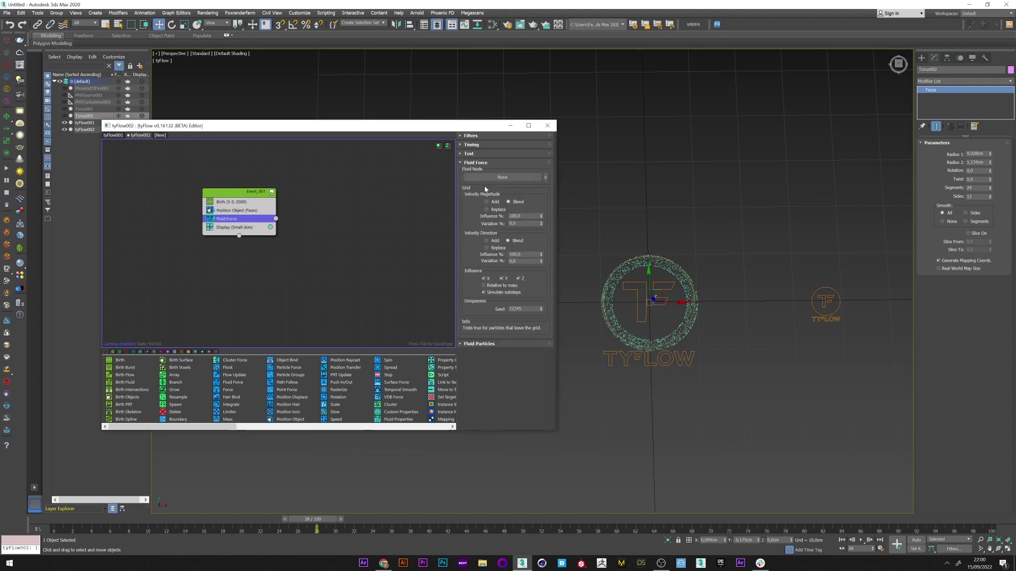
pyautogui.click(503, 177)
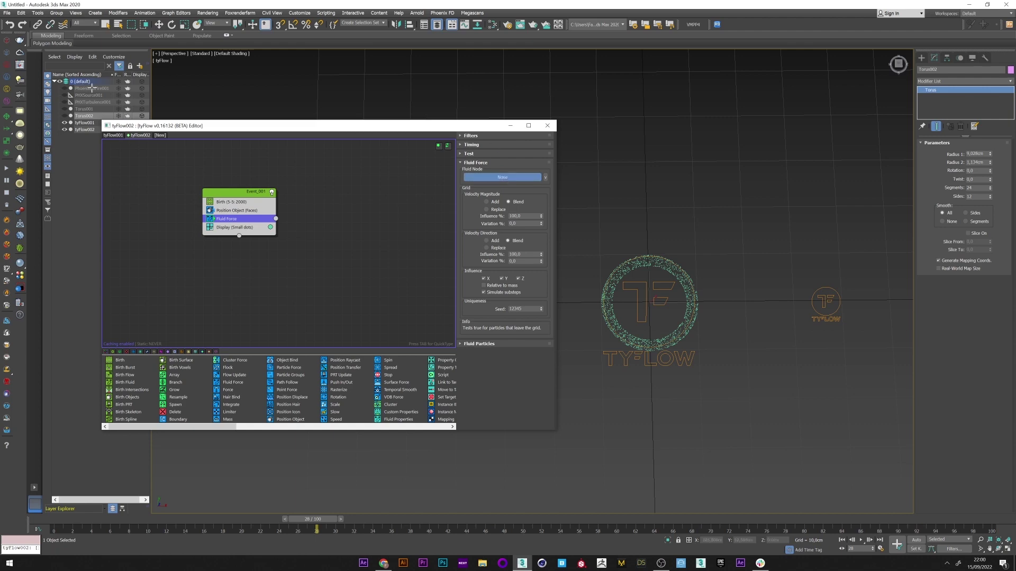
pyautogui.click(92, 89)
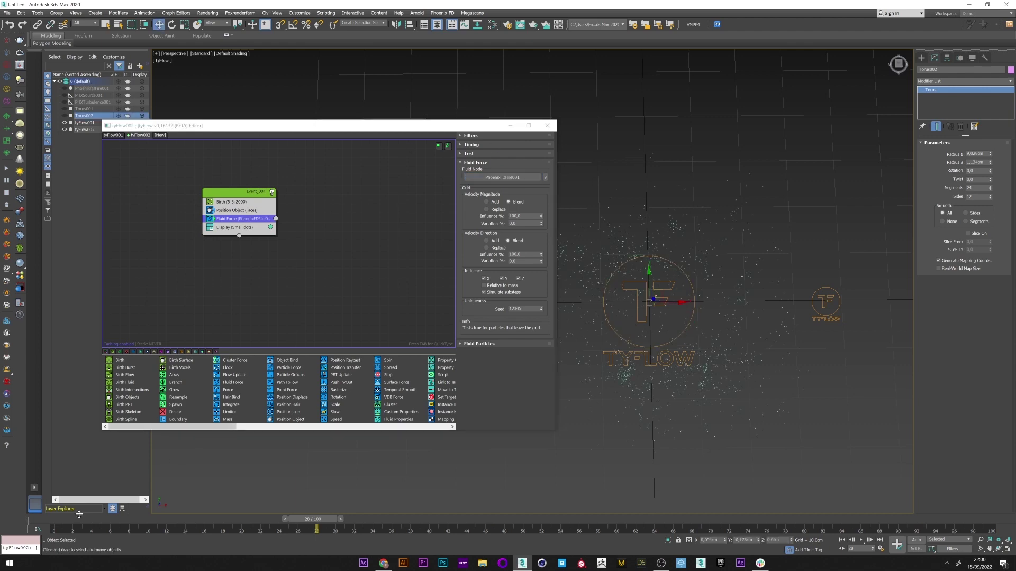
pyautogui.moveTo(78, 517); pyautogui.dragTo(299, 512)
pyautogui.press('w')
pyautogui.moveTo(639, 344); pyautogui.dragTo(661, 335, button='middle')
pyautogui.scroll(3, 662, 336)
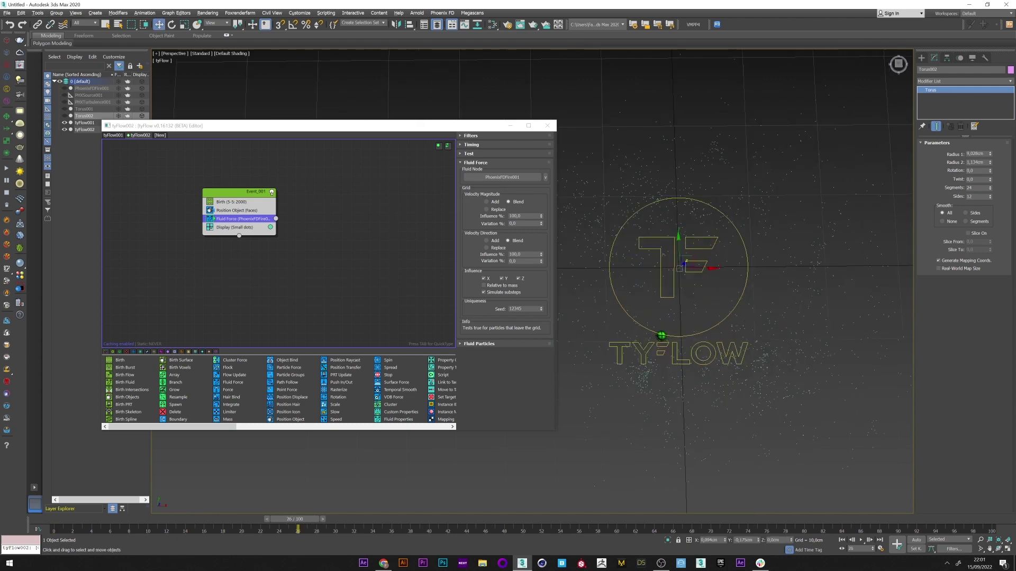
# Step: Set the second flow's Display operator type to Sprites and scrub the timeline to check the particles
pyautogui.click(239, 227)
pyautogui.click(494, 152)
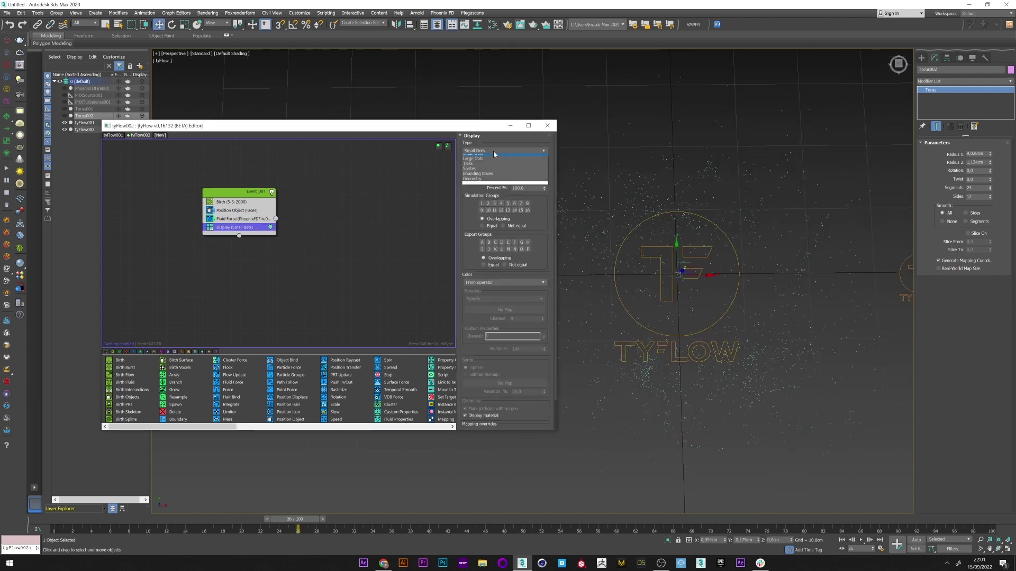
pyautogui.click(479, 183)
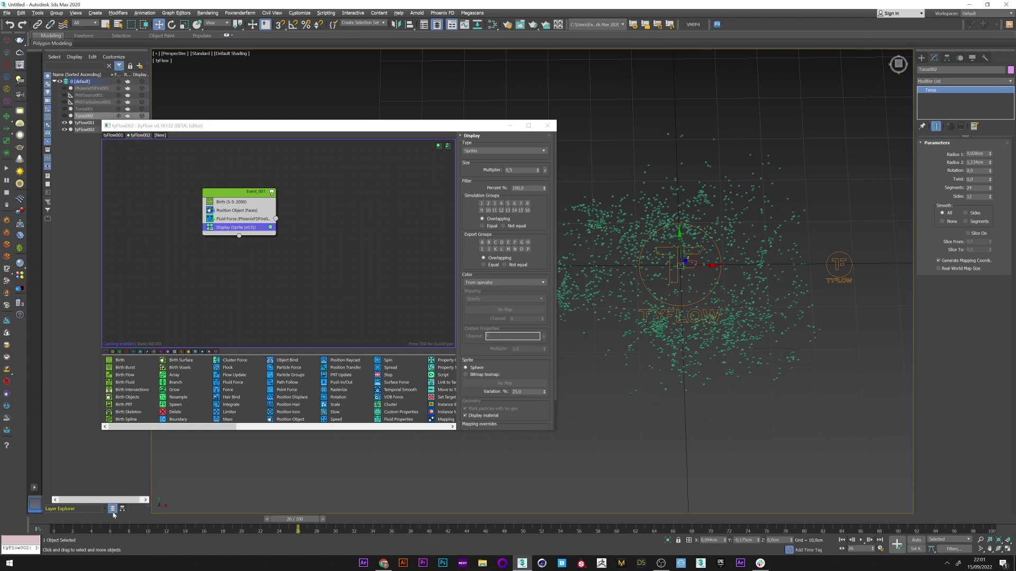
pyautogui.moveTo(63, 519); pyautogui.dragTo(426, 519)
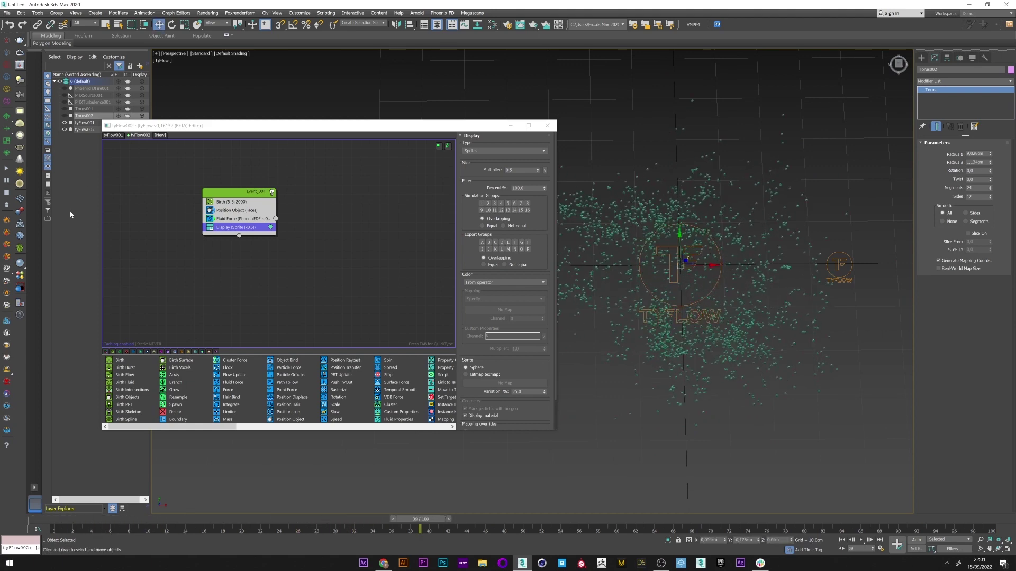
# Step: Set the second tyFlow's time step to 1/4 Frame and scrub through the particle animation
pyautogui.click(84, 129)
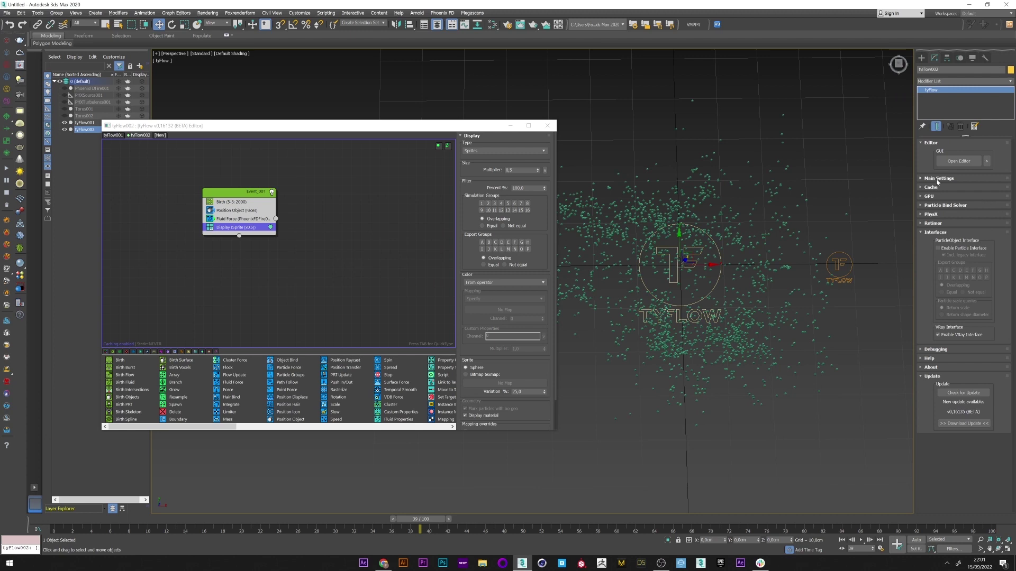
pyautogui.click(937, 178)
pyautogui.click(955, 244)
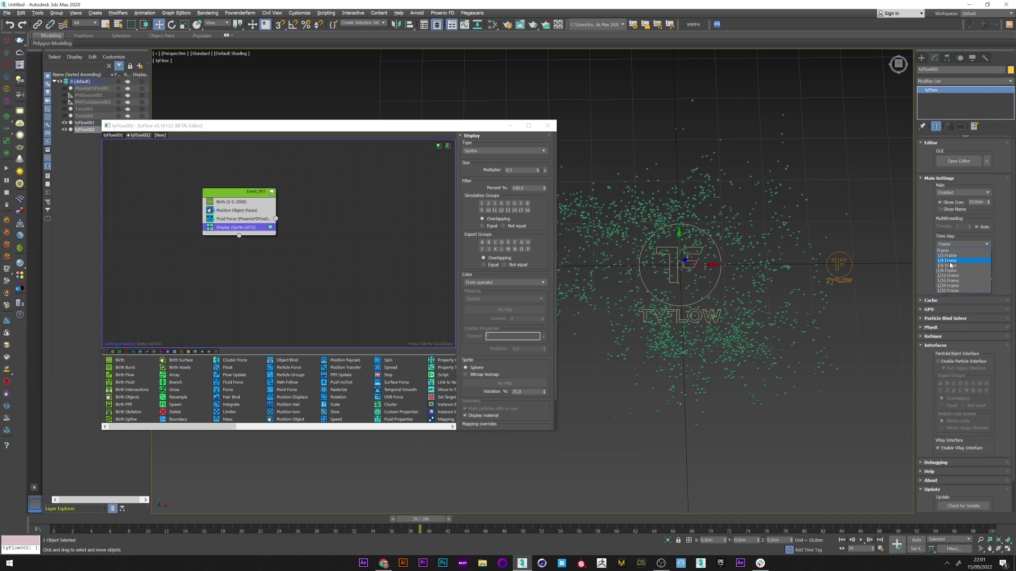
pyautogui.click(950, 261)
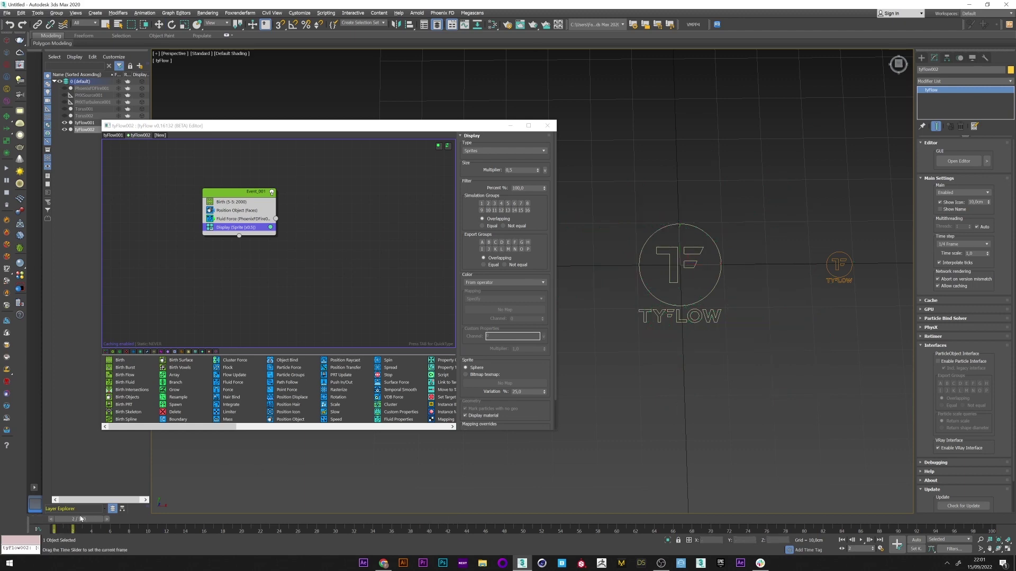
pyautogui.moveTo(63, 519); pyautogui.dragTo(304, 517)
pyautogui.press('w')
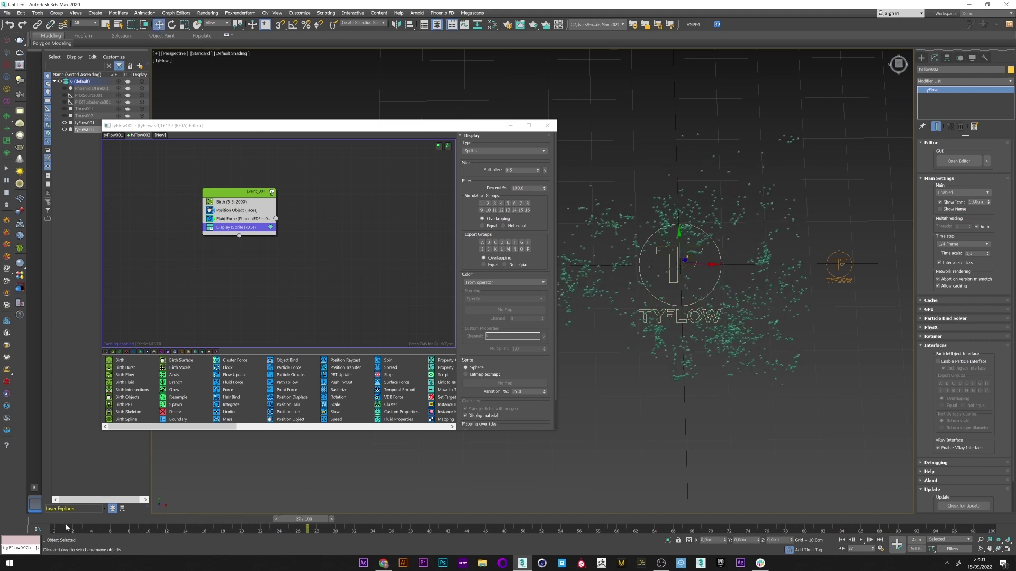
pyautogui.click(64, 520)
# Step: Add a Slow operator with adjusted velocity after Fluid Force, and set Fluid Force's Velocity Direction to Replace
pyautogui.click(247, 220)
pyautogui.press('Tab')
pyautogui.write('slow')
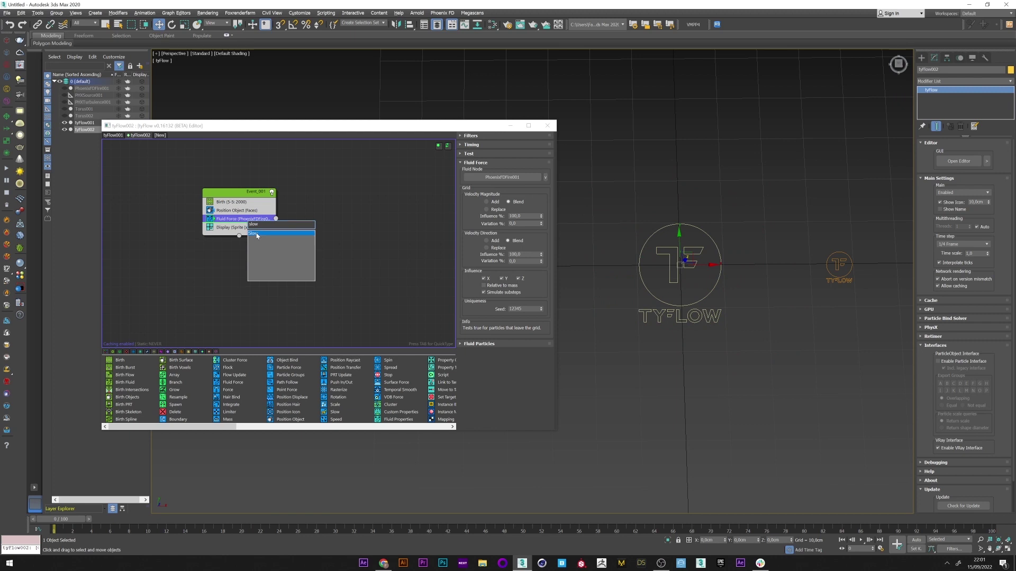
pyautogui.click(257, 234)
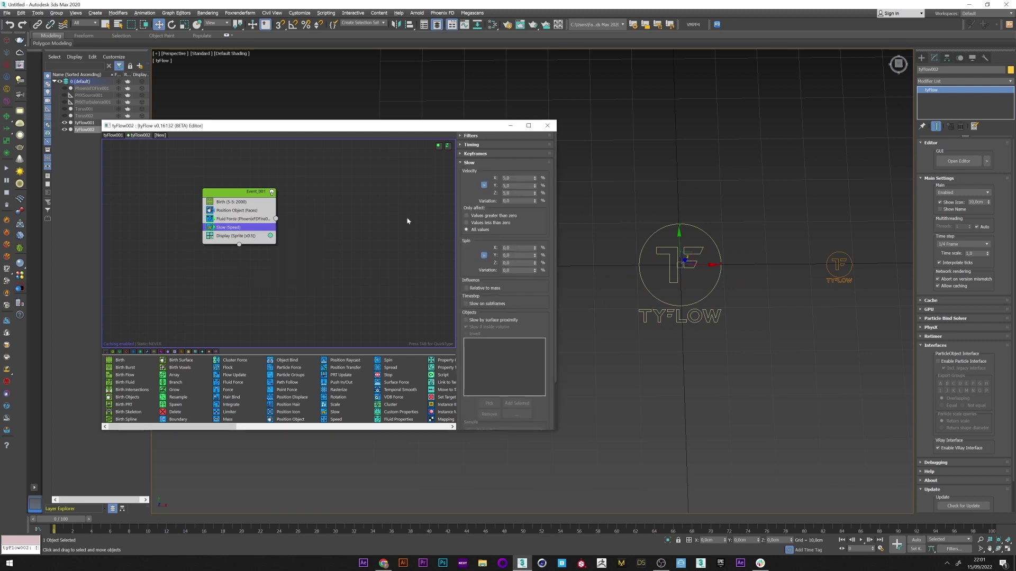
pyautogui.doubleClick(512, 179)
pyautogui.click(239, 220)
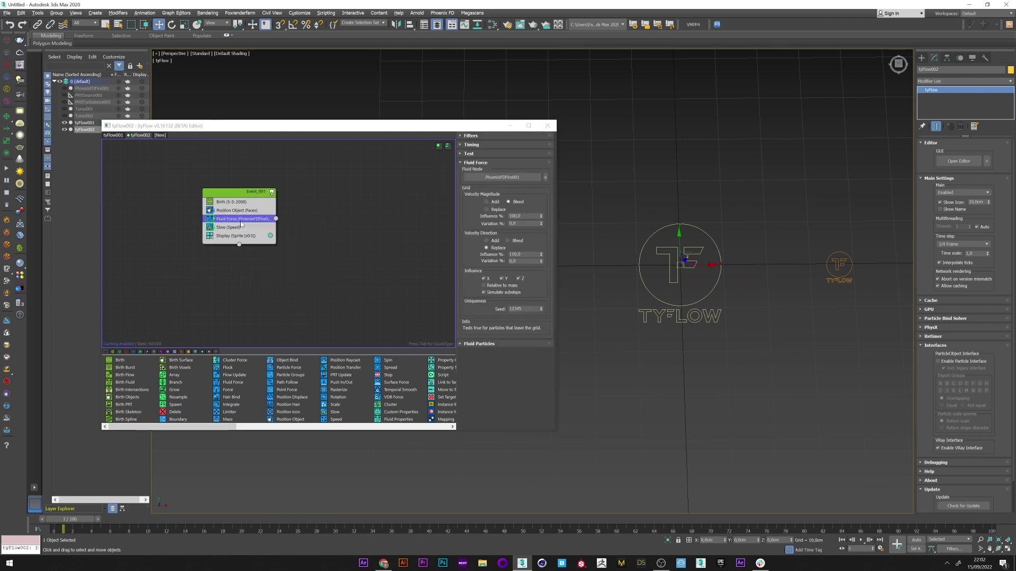
# Step: Set the second flow's Birth total to 5000000 particles and scrub the timeline to check the burst
pyautogui.click(257, 203)
pyautogui.doubleClick(517, 168)
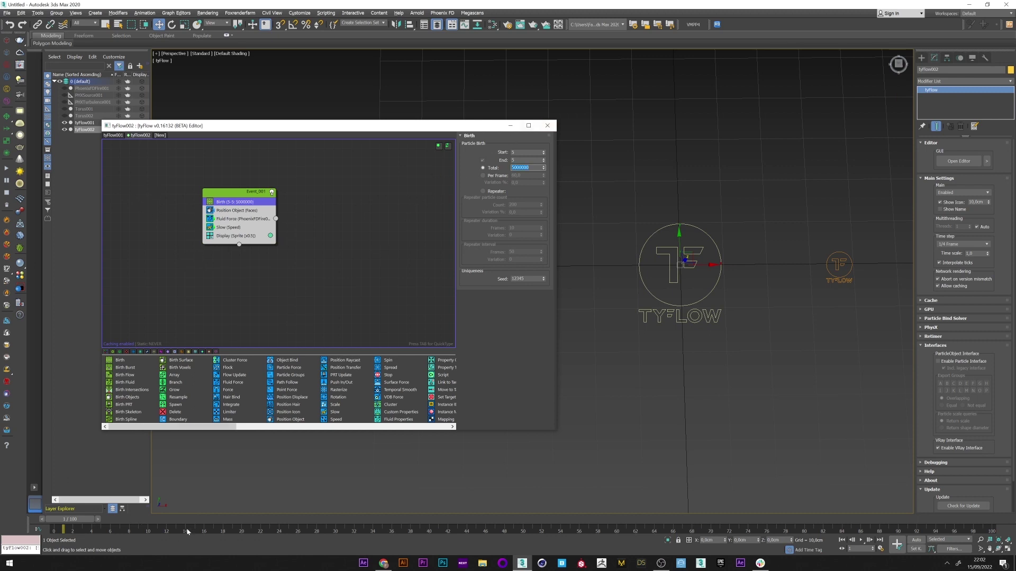
pyautogui.click(223, 525)
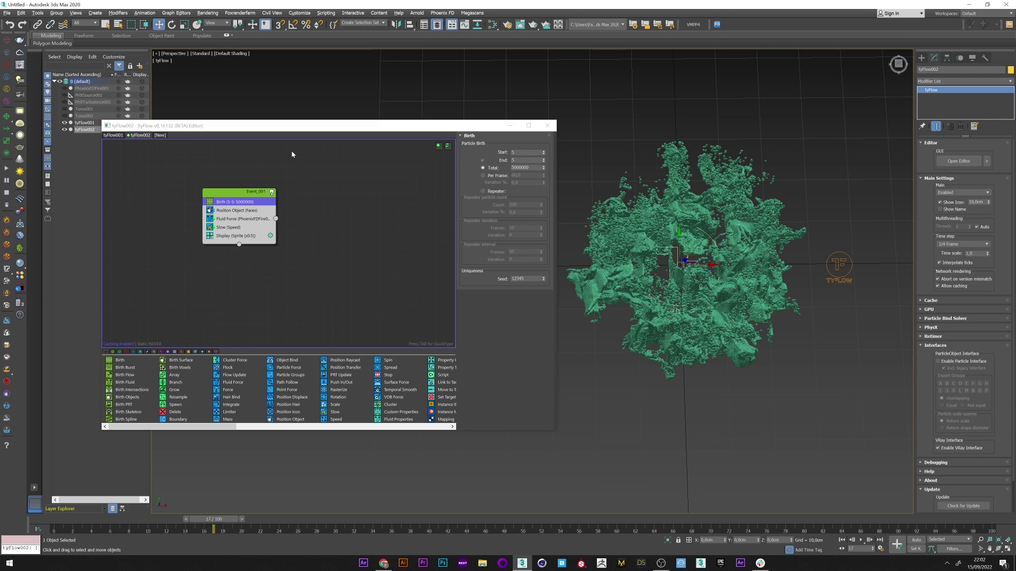
pyautogui.moveTo(66, 521); pyautogui.dragTo(231, 517)
pyautogui.press('w')
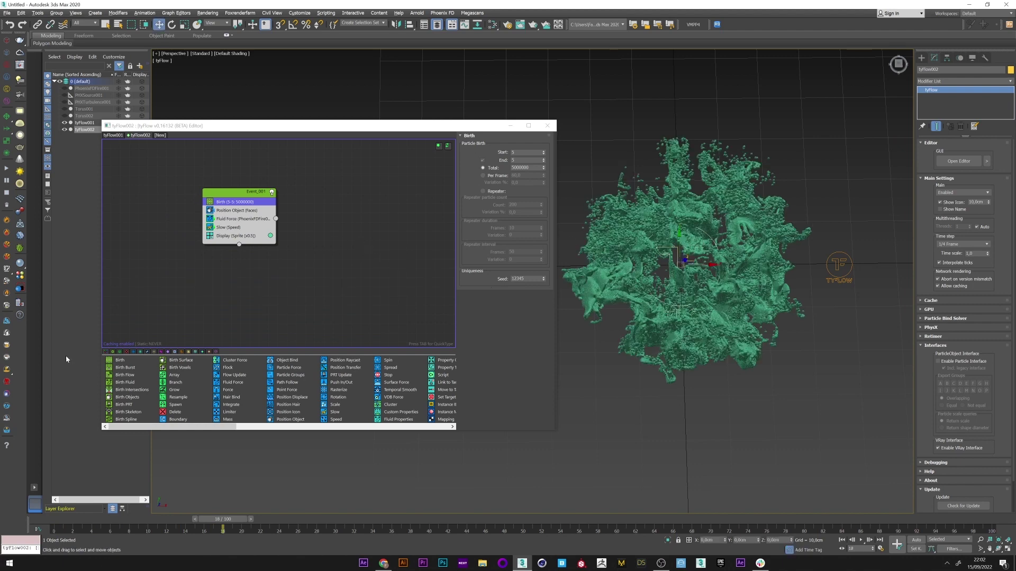
pyautogui.moveTo(446, 521); pyautogui.dragTo(467, 522)
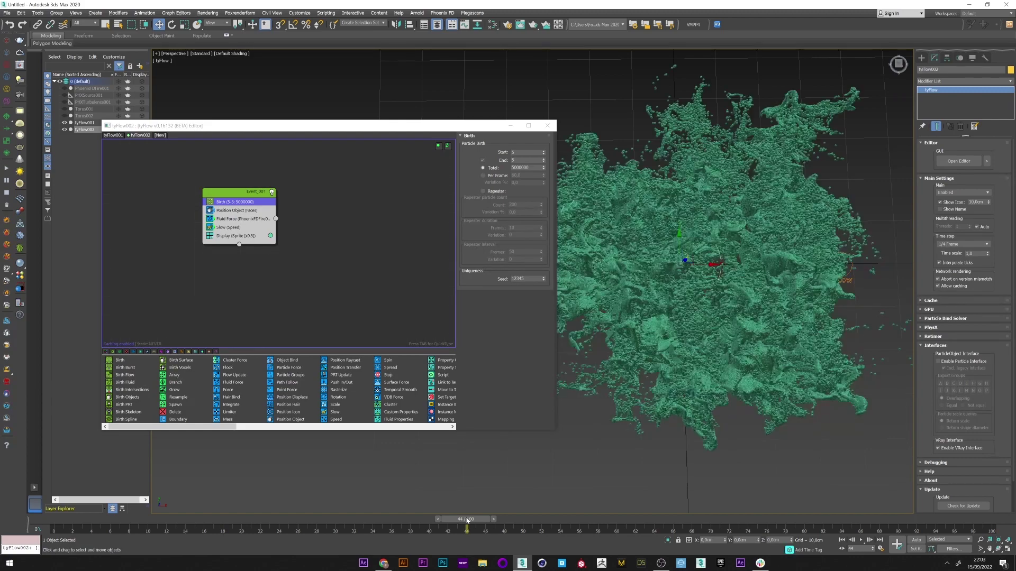
pyautogui.moveTo(56, 526); pyautogui.dragTo(426, 519)
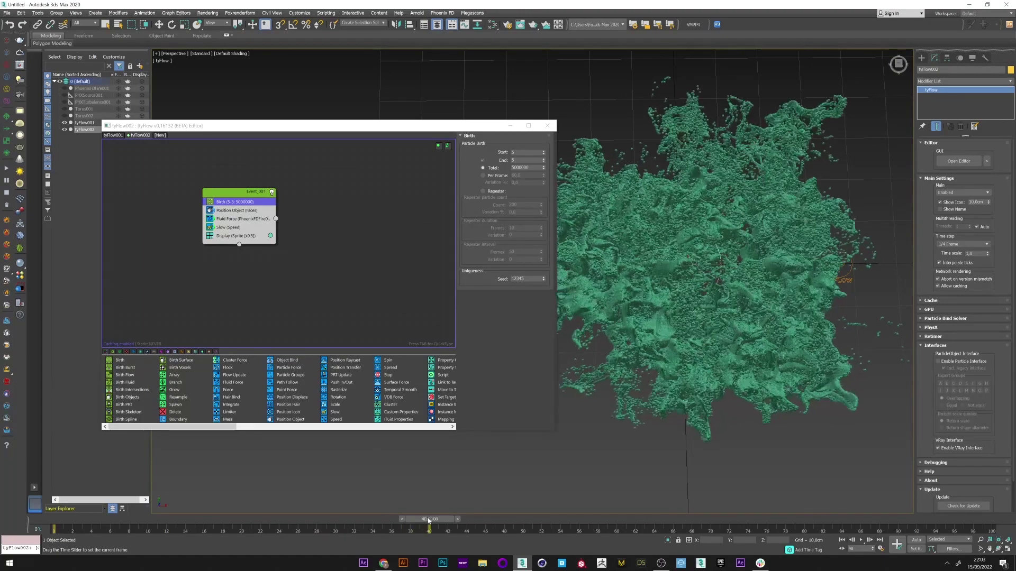
# Step: Play the viewport preview Untitled_Perspective_preview_v001.mp4 in VLC, dismissing the update offer, and close the player
pyautogui.click(159, 24)
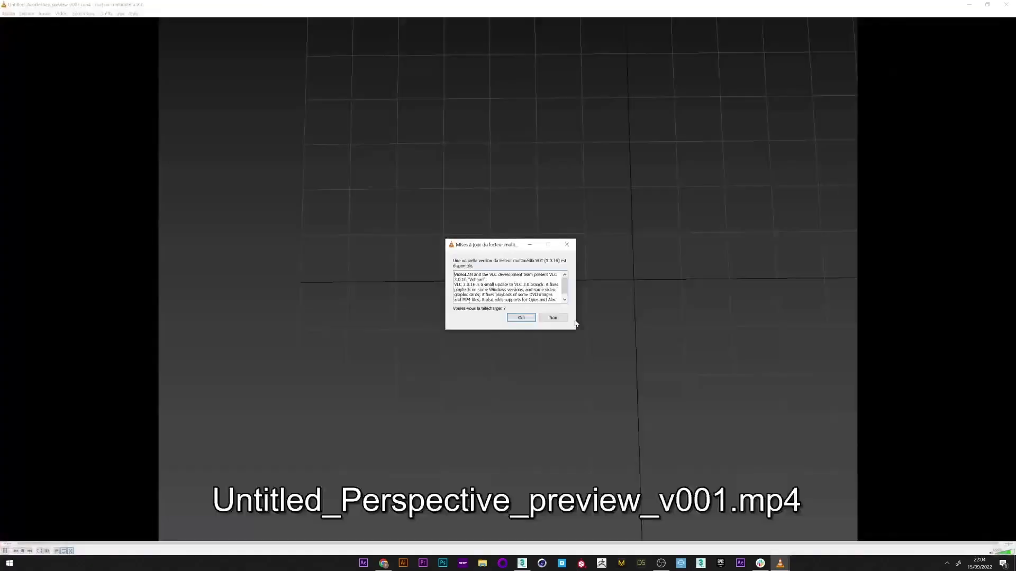
pyautogui.click(571, 247)
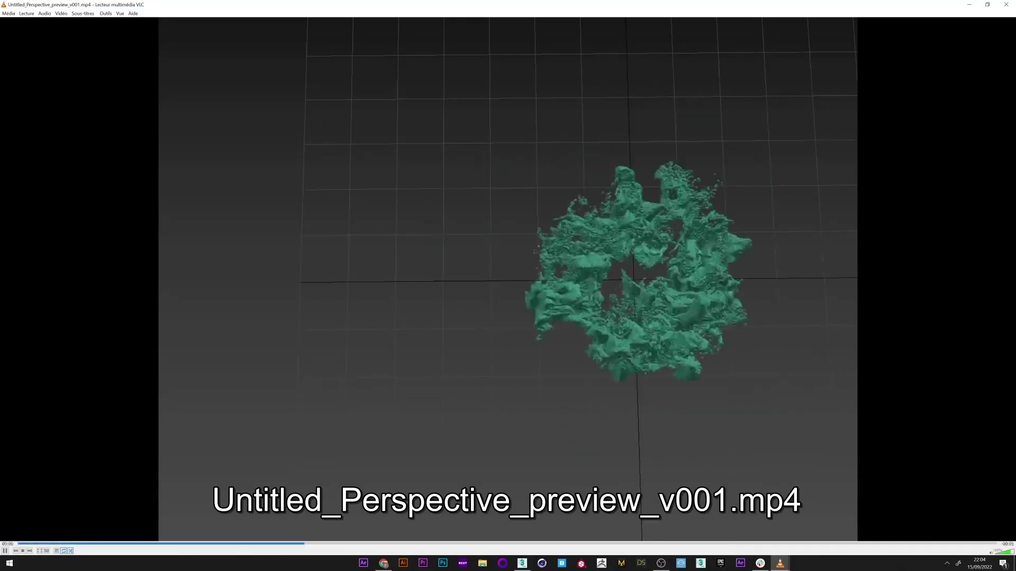
pyautogui.hotkey('alt', 'F4')
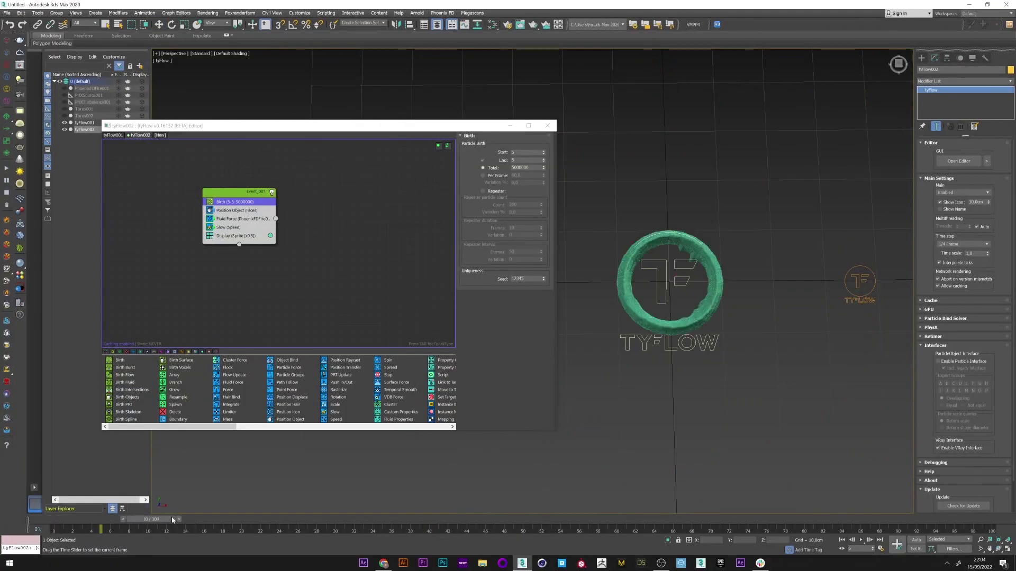
# Step: Add an Export Particles operator as a separate event, with PRT as the export type and a shorter frame range
pyautogui.click(233, 294)
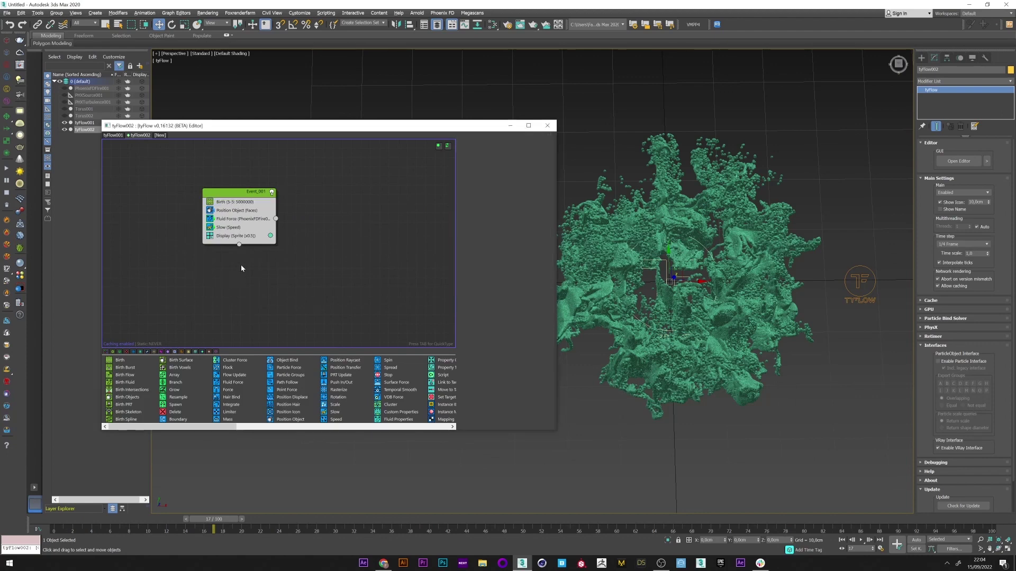
pyautogui.press('Tab')
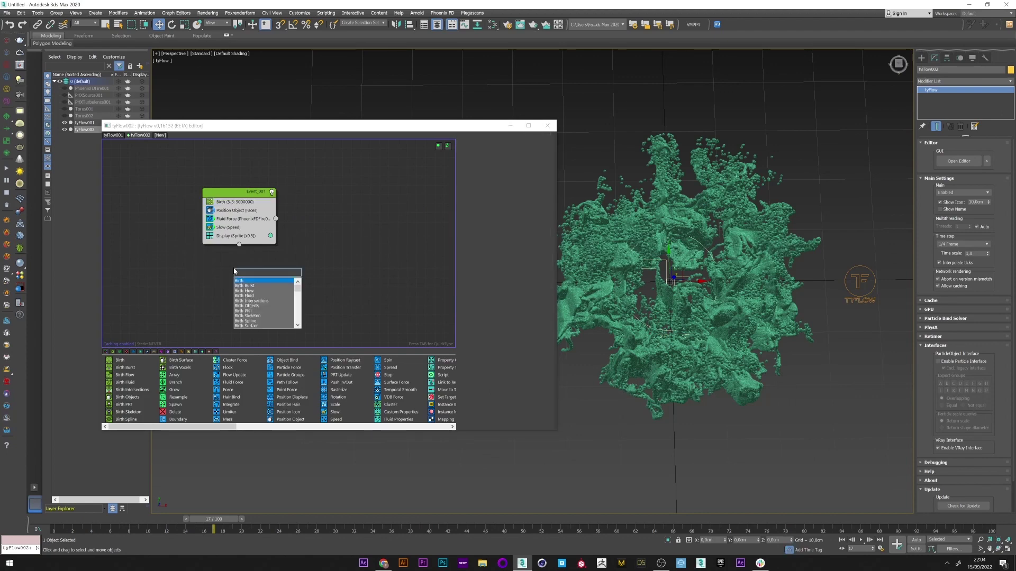
pyautogui.write('exp')
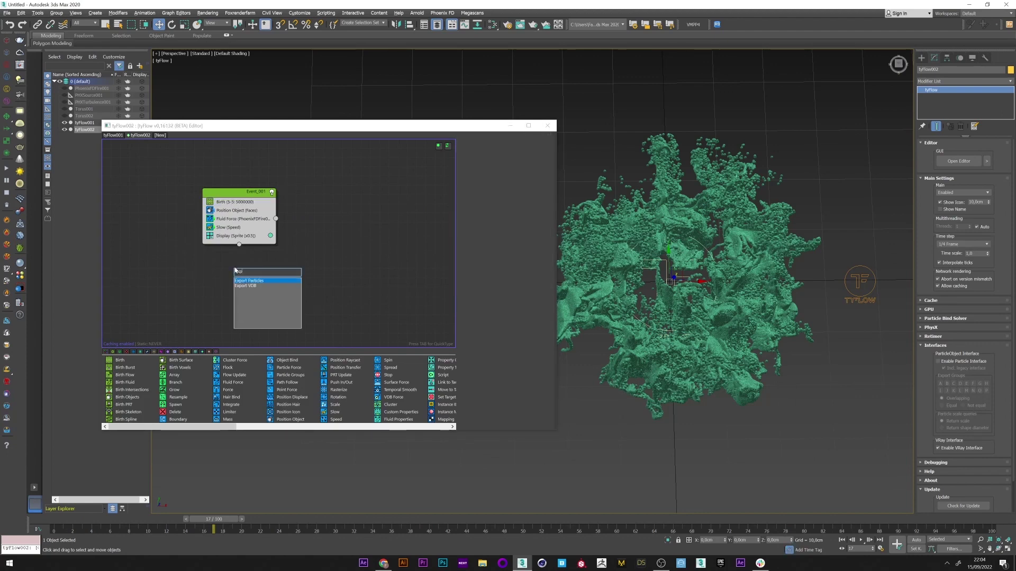
pyautogui.click(250, 281)
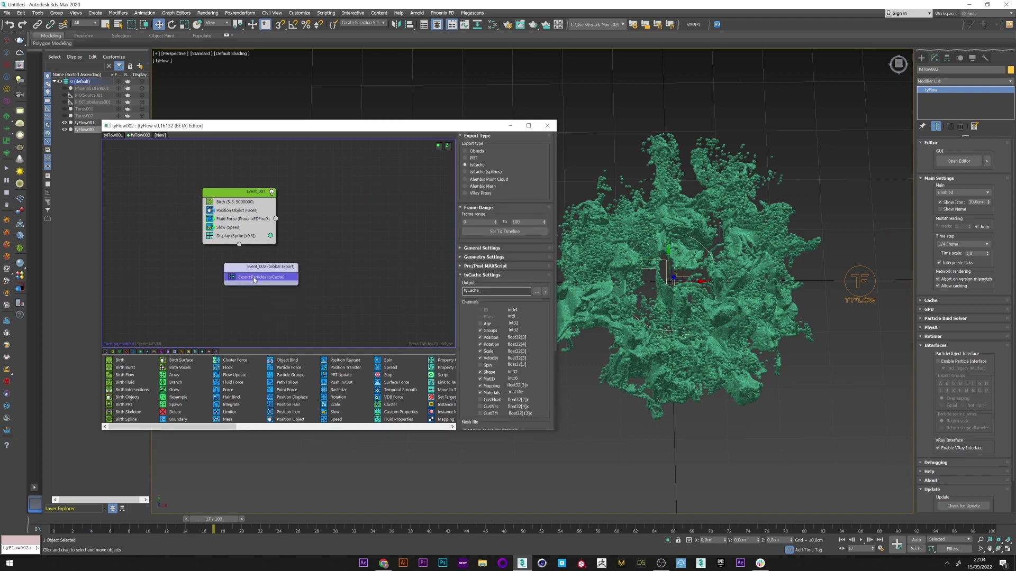
pyautogui.click(465, 158)
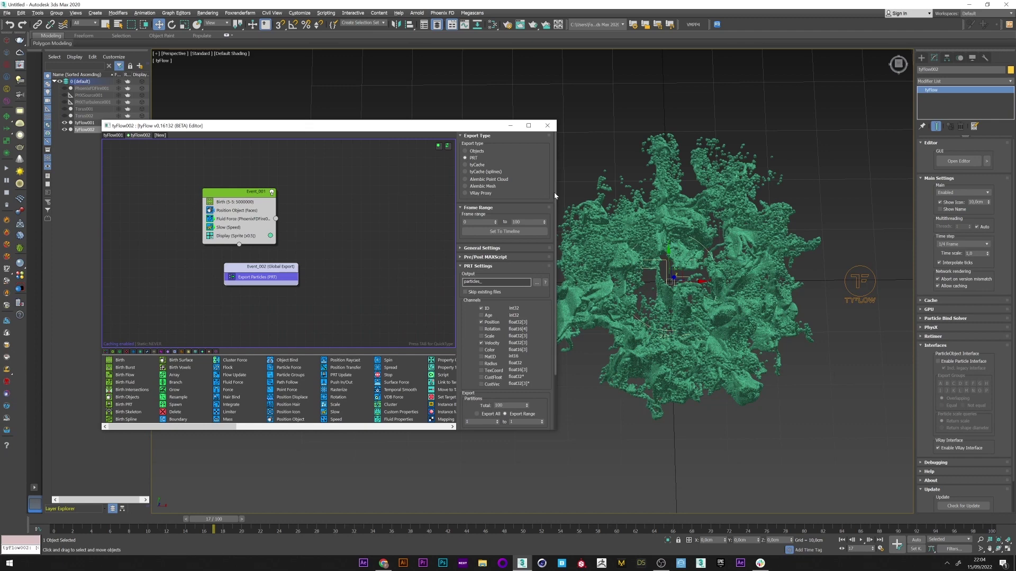
pyautogui.doubleClick(521, 222)
# Step: Set the PRT output to the prt folder on the Desktop, generate the PRT files, and close the tyFlow editor
pyautogui.scroll(-3, 546, 267)
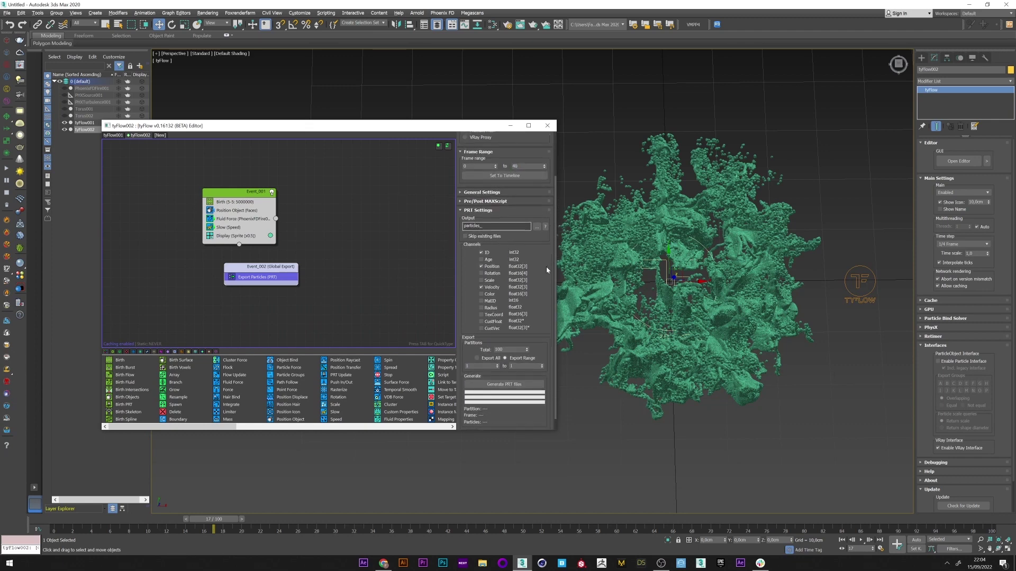
pyautogui.click(538, 214)
pyautogui.click(663, 241)
pyautogui.click(768, 506)
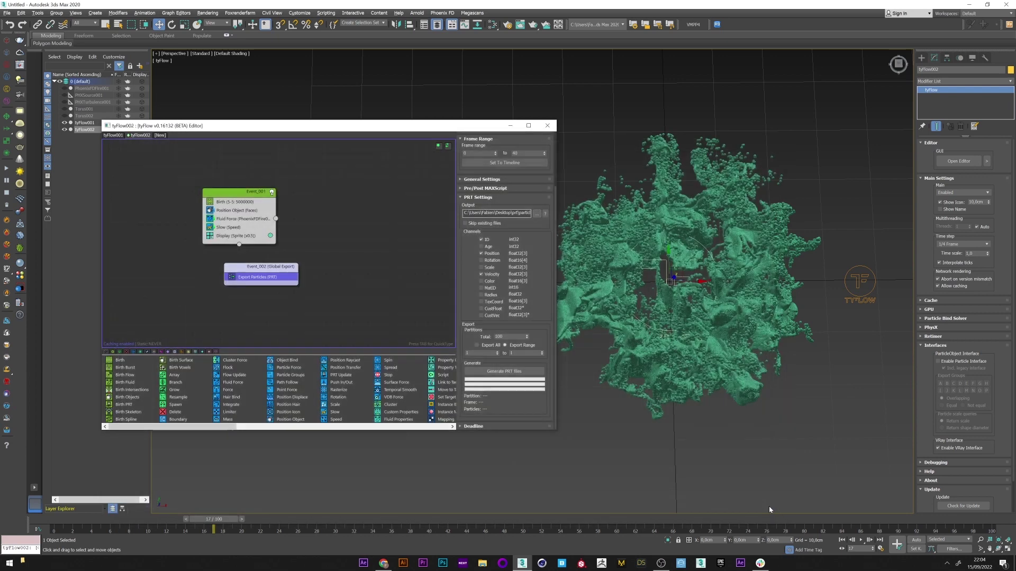
pyautogui.click(497, 371)
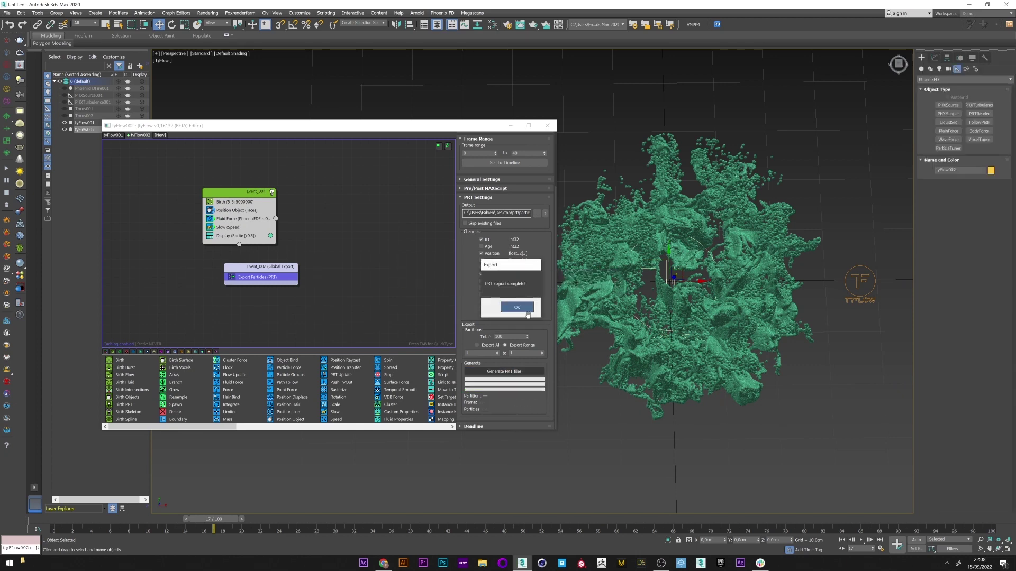
pyautogui.click(517, 307)
pyautogui.click(548, 126)
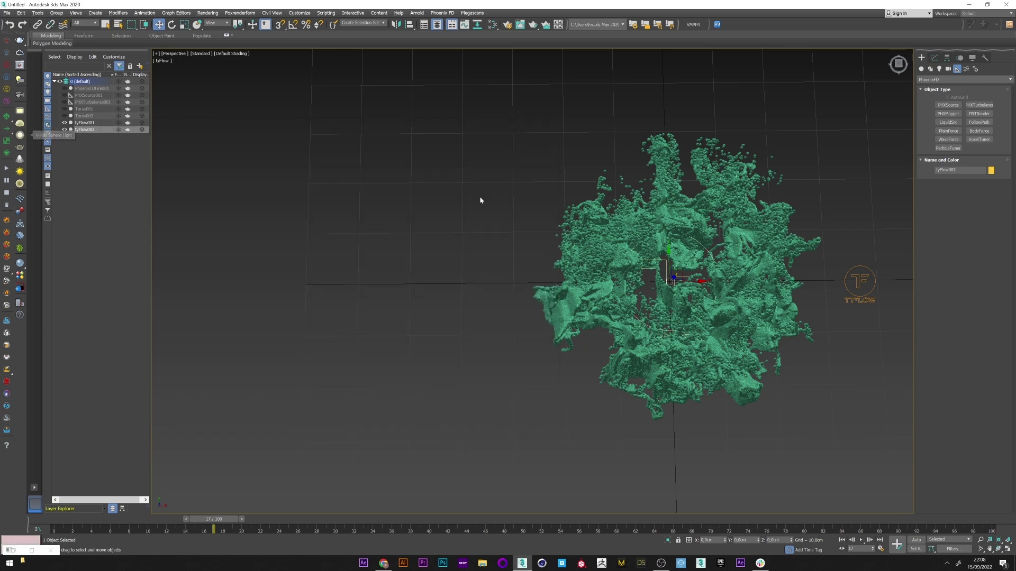
# Step: View the particle burst through the V-Ray camera and scrub the timeline to check its framing
pyautogui.keyDown('alt'); pyautogui.moveTo(480, 196); pyautogui.dragTo(447, 227, button='middle'); pyautogui.keyUp('alt')
pyautogui.press('c')
pyautogui.click(104, 526)
pyautogui.moveTo(104, 526); pyautogui.dragTo(260, 525)
pyautogui.moveTo(92, 523); pyautogui.dragTo(259, 523)
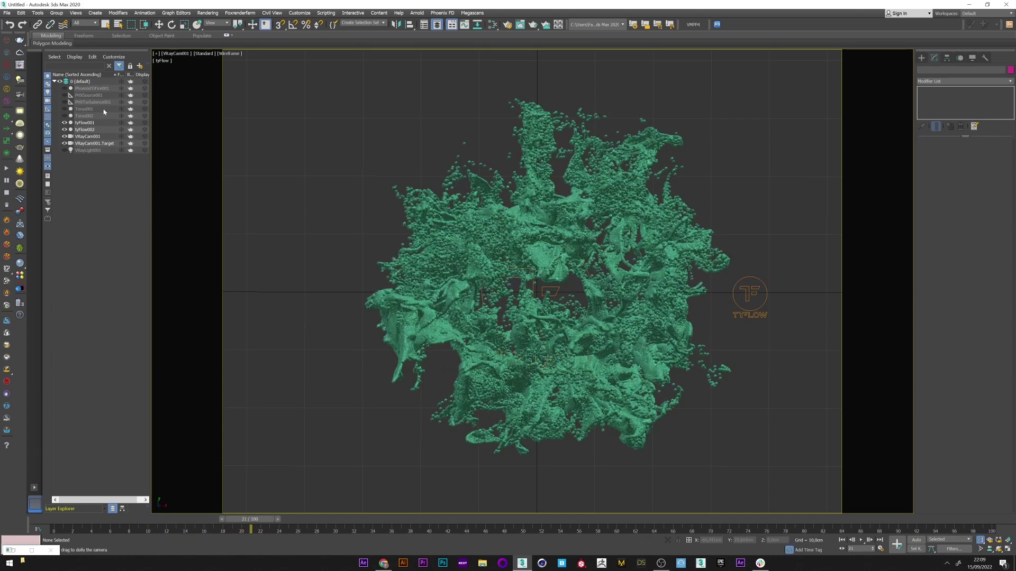
# Step: Hide both particle flows, tyFlow001 and tyFlow002, in the scene
pyautogui.click(71, 130)
pyautogui.click(65, 123)
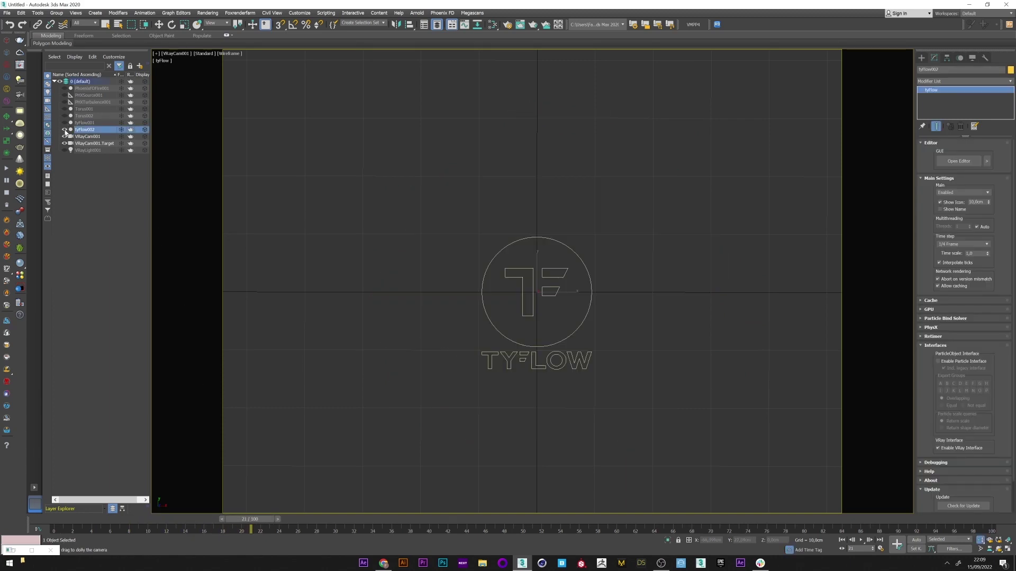
pyautogui.click(64, 129)
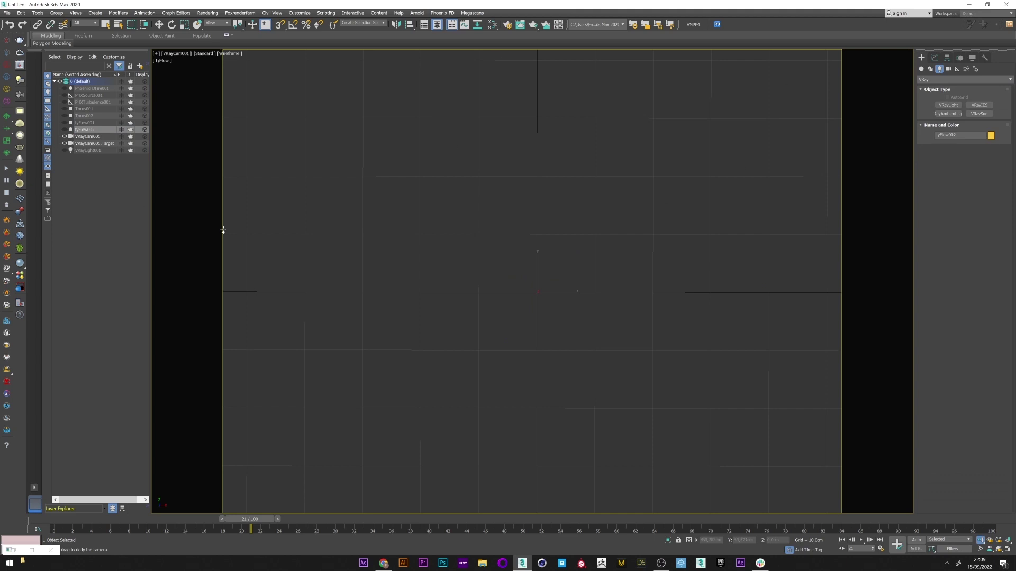
# Step: Create a Phoenix FD particle shader (PHXFoam) at the scene origin
pyautogui.click(921, 69)
pyautogui.click(933, 79)
pyautogui.click(929, 213)
pyautogui.click(948, 104)
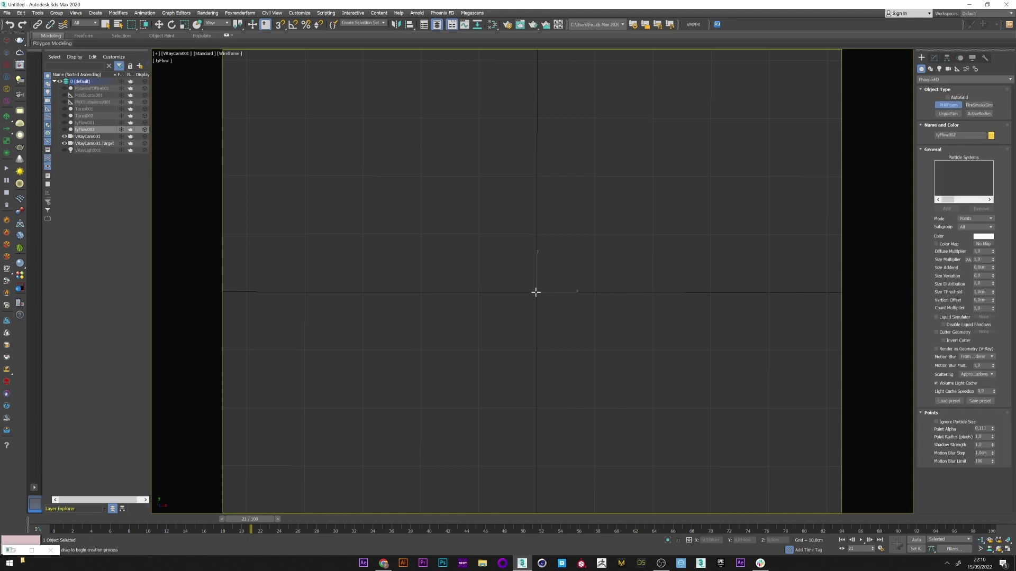
pyautogui.moveTo(536, 292); pyautogui.dragTo(547, 275)
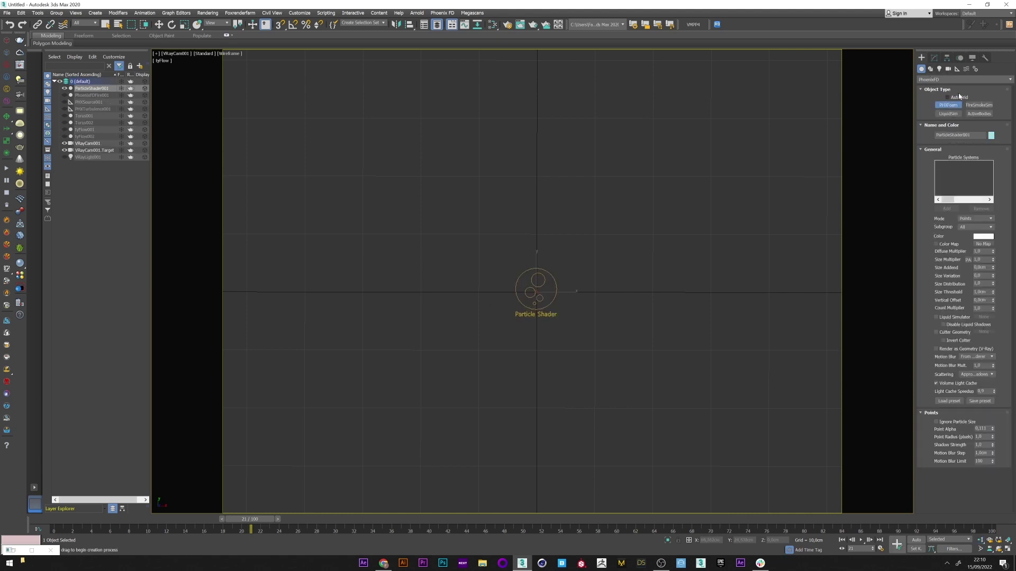
# Step: Create a Phoenix FD PRTReader helper centred at the origin over the particle shader, and finish the creation command
pyautogui.click(957, 69)
pyautogui.click(978, 113)
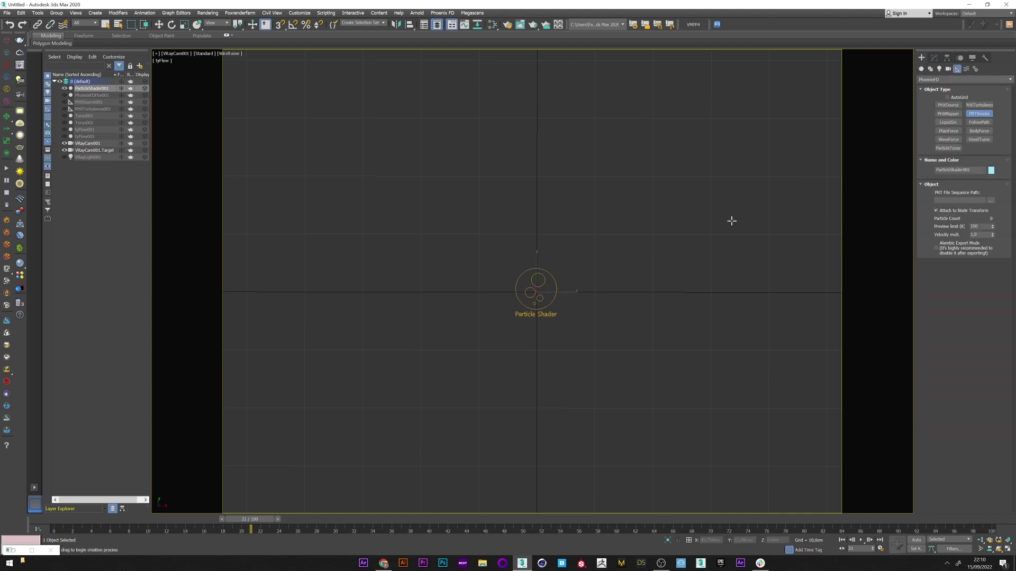
pyautogui.moveTo(536, 292); pyautogui.dragTo(574, 267)
pyautogui.rightClick(576, 268)
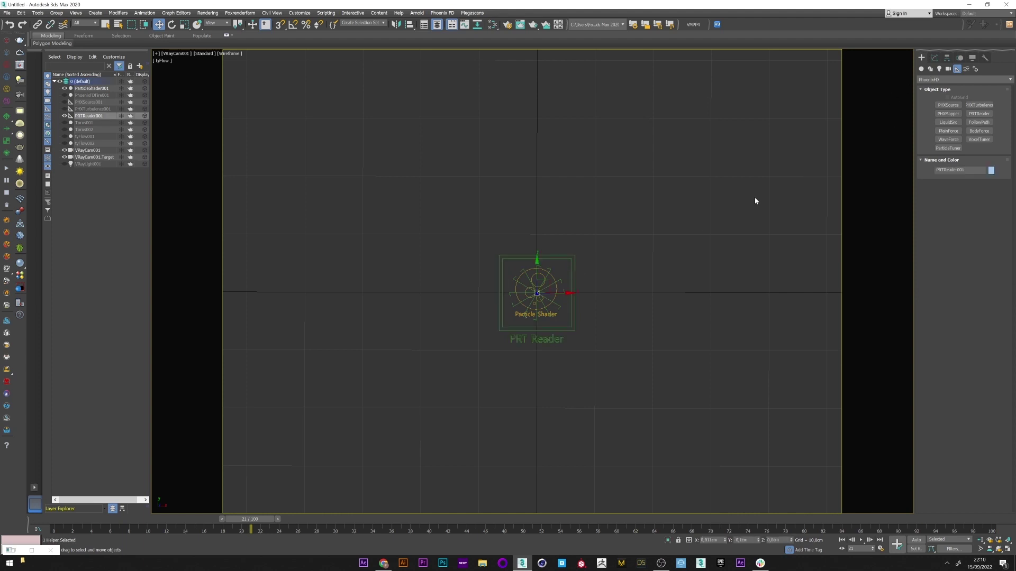
# Step: Load the PRT sequence starting with particle__part001of100_00000.prt from E:\prt into the PRT Reader, and scrub the animation to frame 19
pyautogui.click(934, 57)
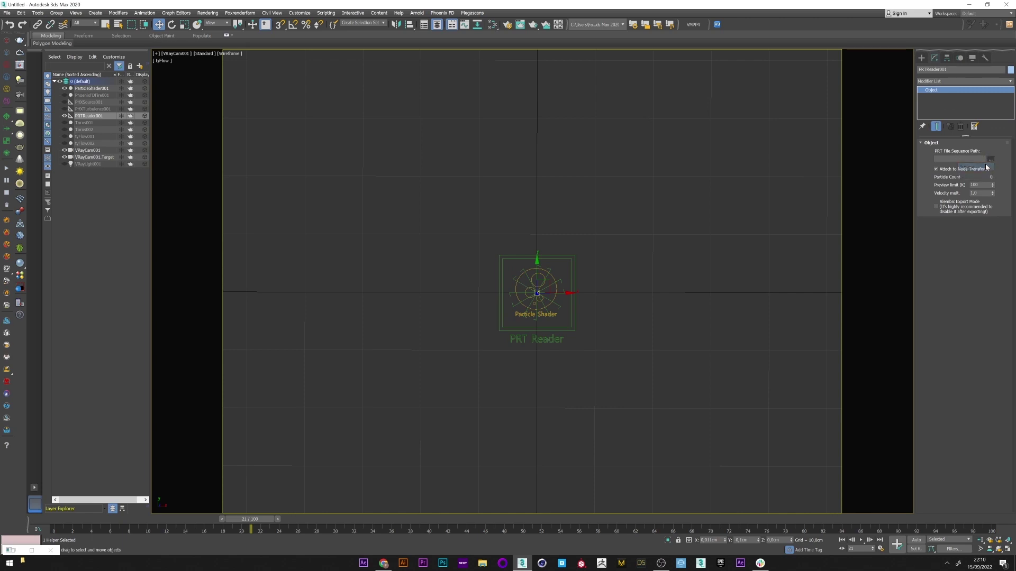
pyautogui.click(986, 161)
pyautogui.click(270, 68)
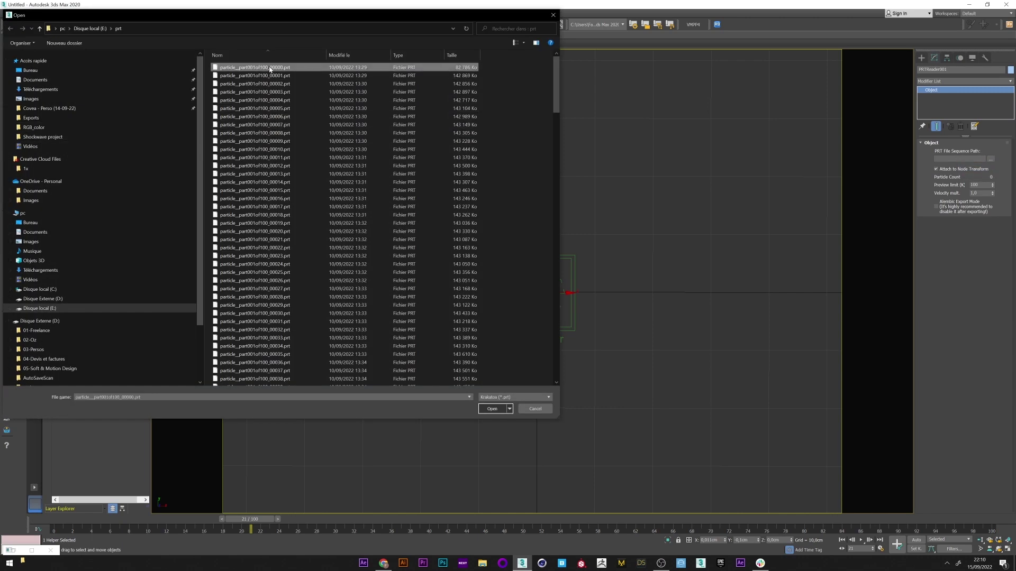
pyautogui.click(493, 409)
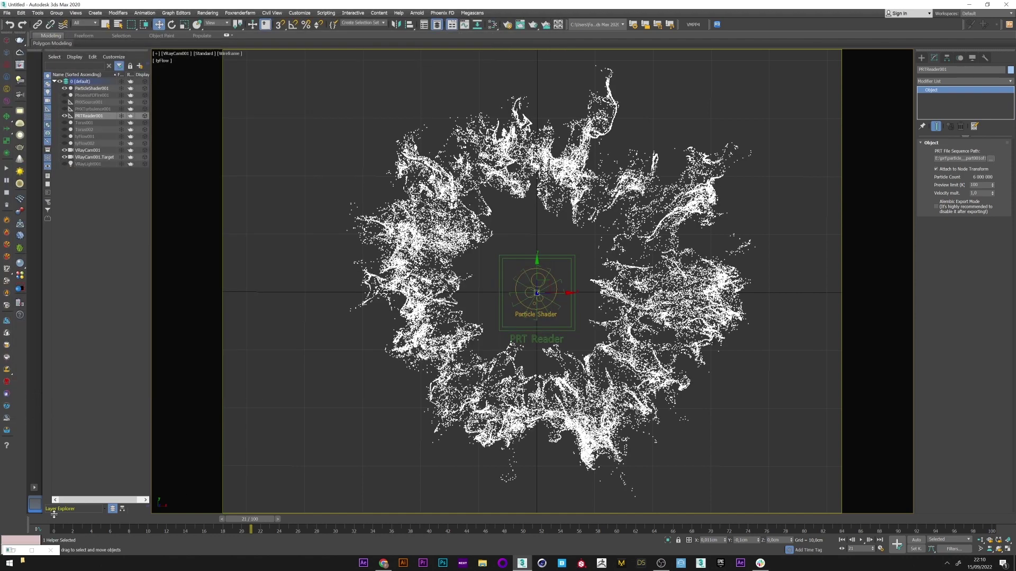
pyautogui.moveTo(53, 517); pyautogui.dragTo(231, 519)
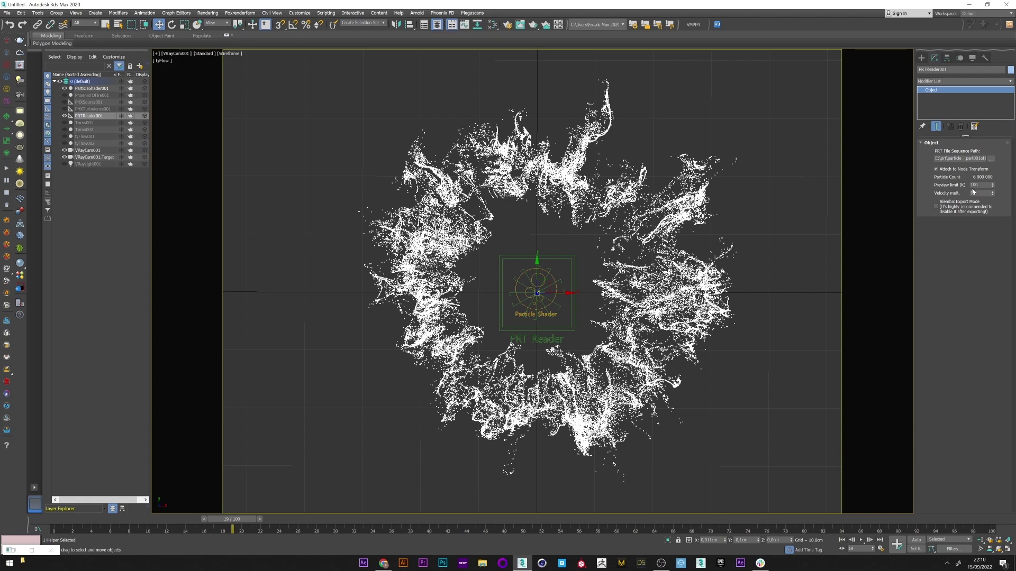
# Step: Add the PRT Reader to the particle shader's list of particle systems
pyautogui.click(86, 150)
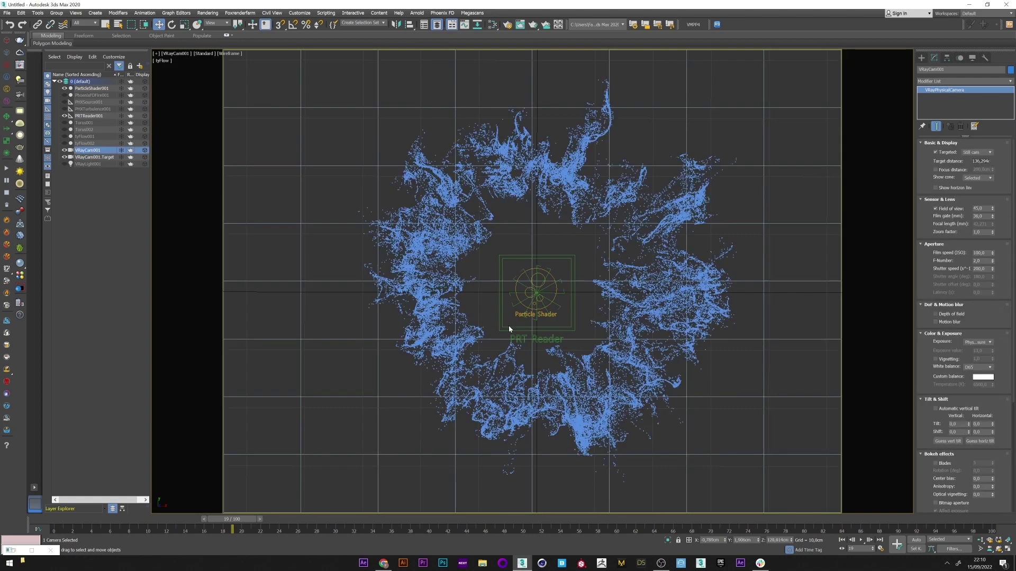
pyautogui.click(554, 315)
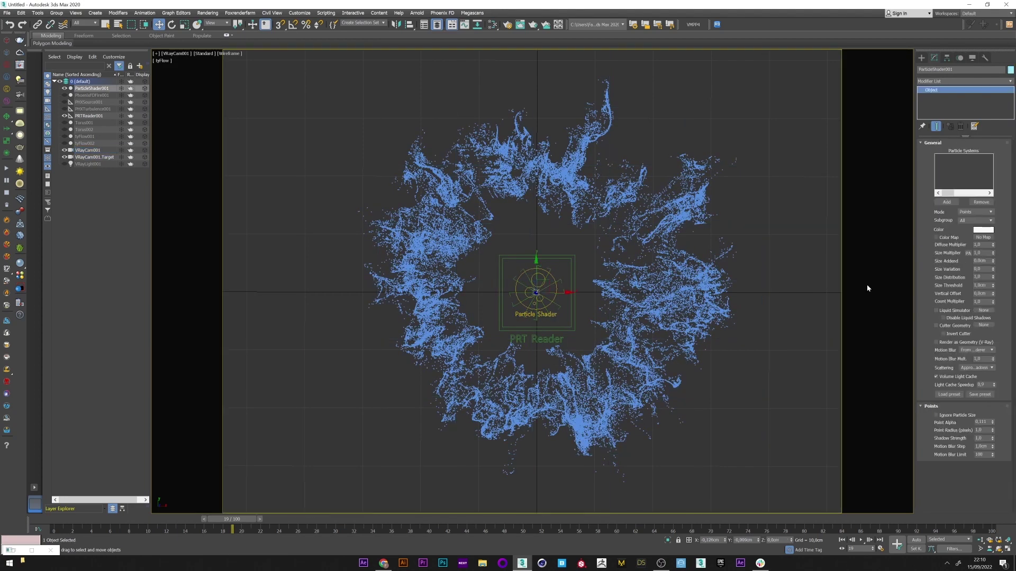
pyautogui.click(946, 202)
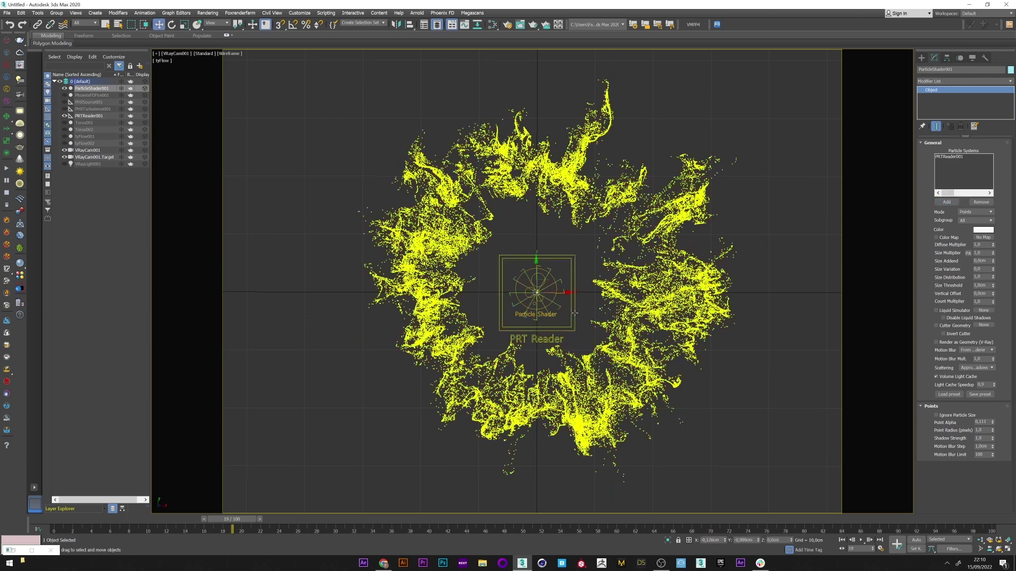
pyautogui.click(573, 316)
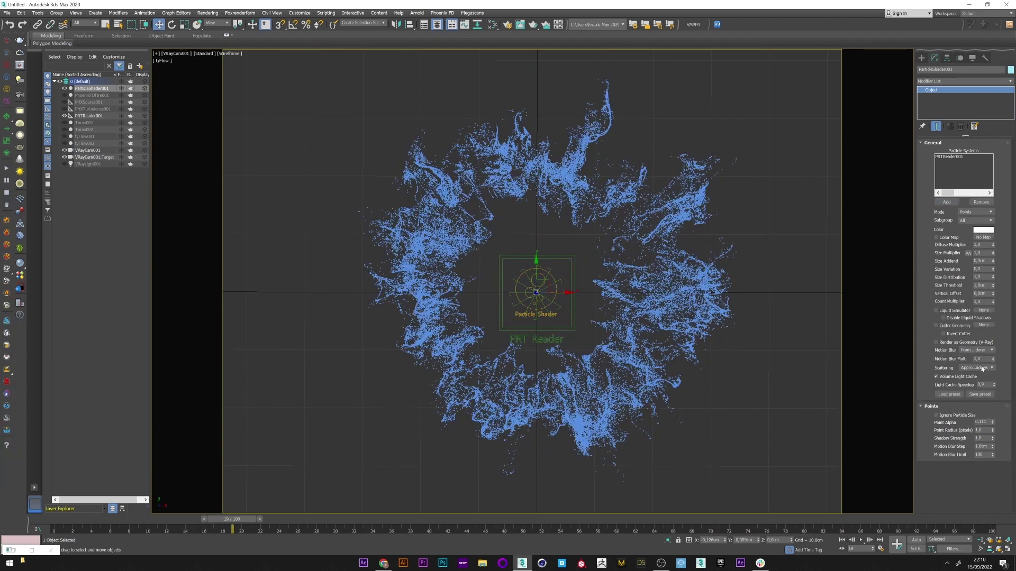
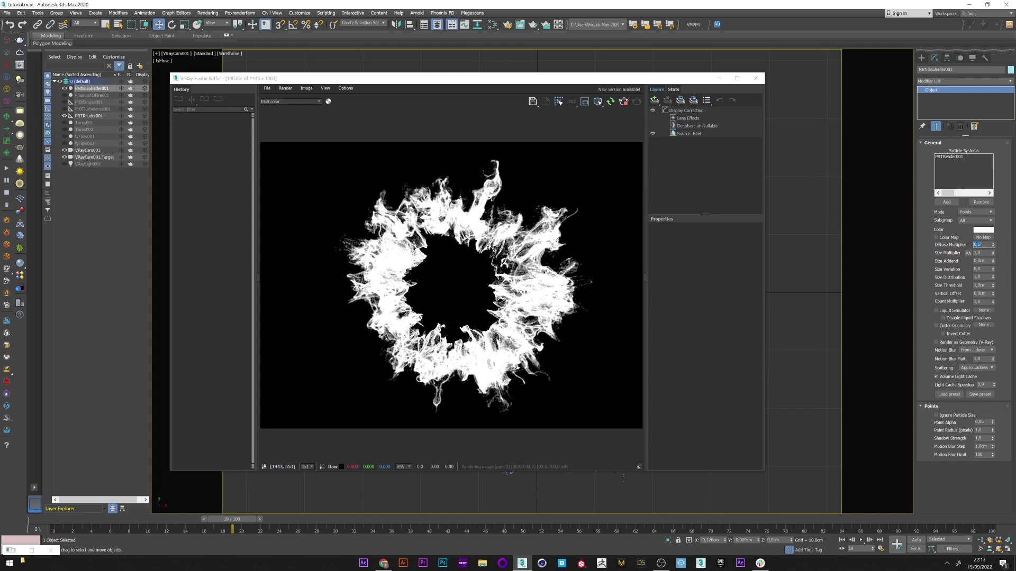
# Step: Test-render the particles in the V-Ray frame buffer, stop the render, and set the shader's point radius to 0.8 pixels
pyautogui.click(610, 102)
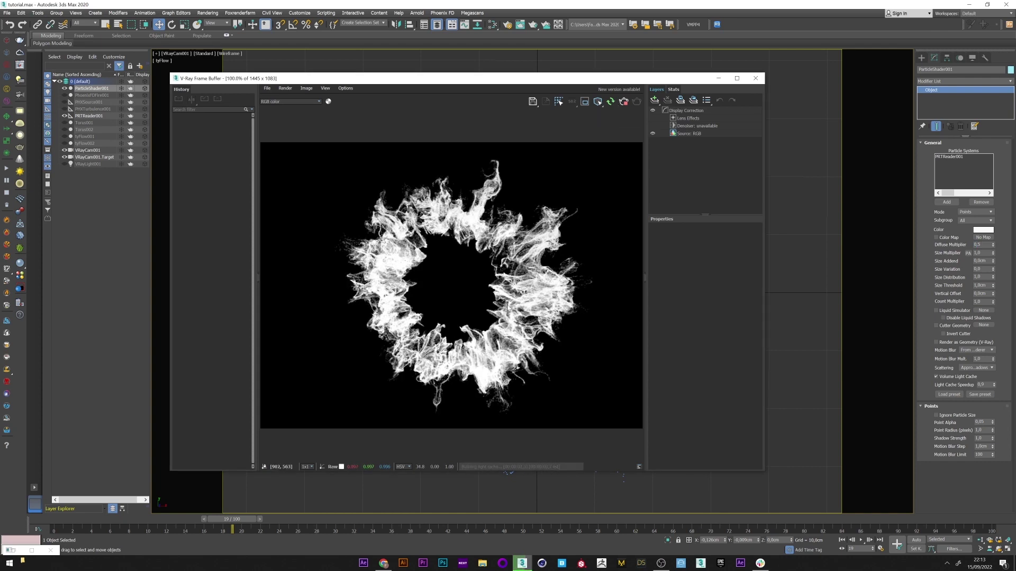
pyautogui.click(623, 101)
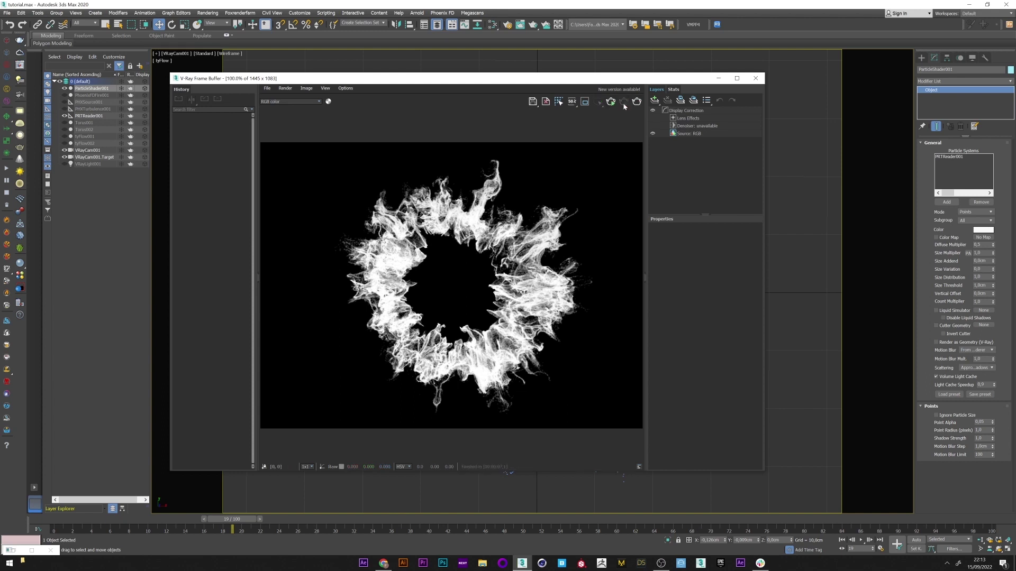
pyautogui.doubleClick(980, 430)
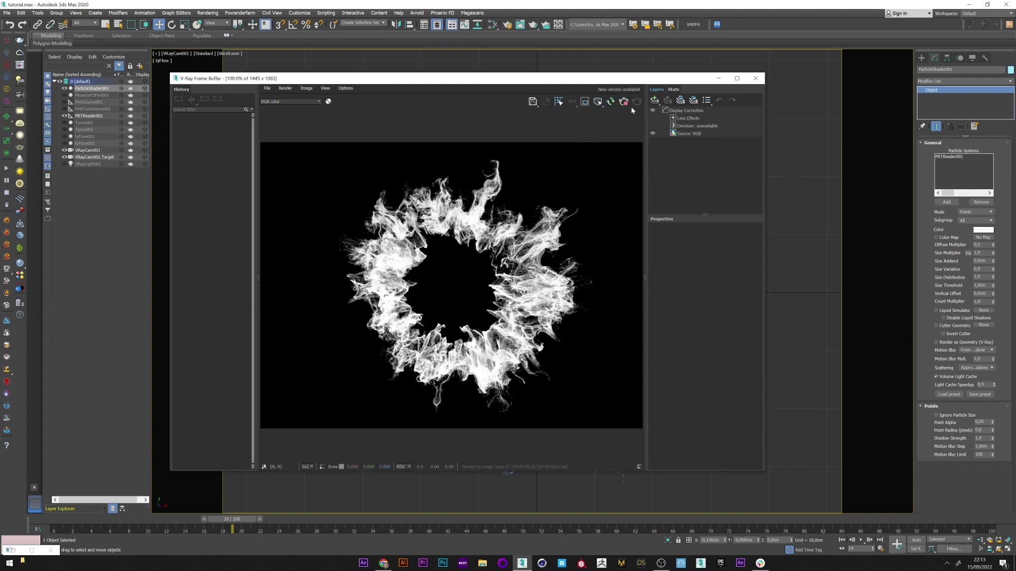
# Step: Set the particle shader's color to blue and render it, including once more with a higher diffuse multiplier
pyautogui.click(981, 232)
pyautogui.moveTo(253, 231); pyautogui.dragTo(269, 231)
pyautogui.click(297, 228)
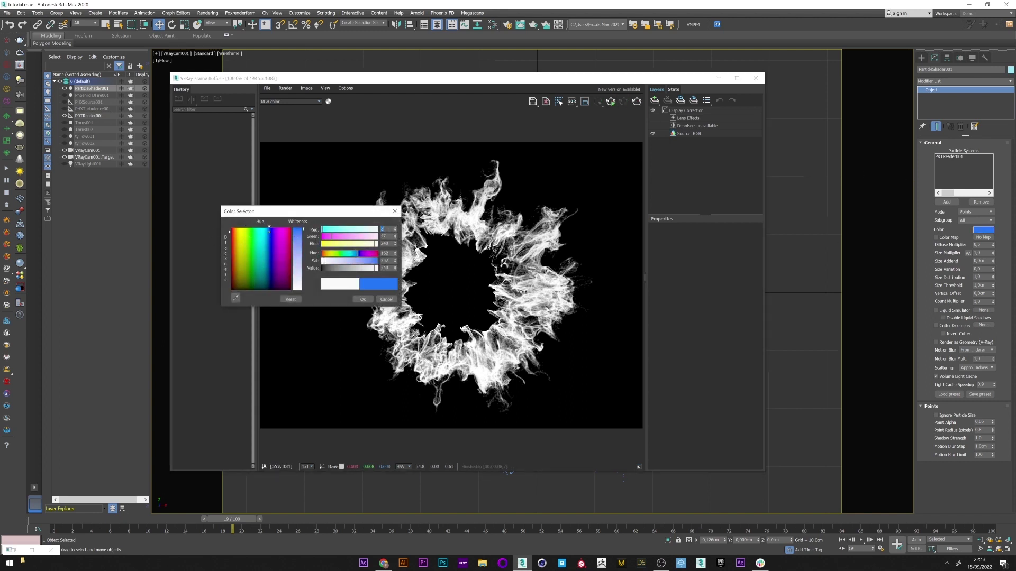
pyautogui.click(363, 300)
pyautogui.click(610, 103)
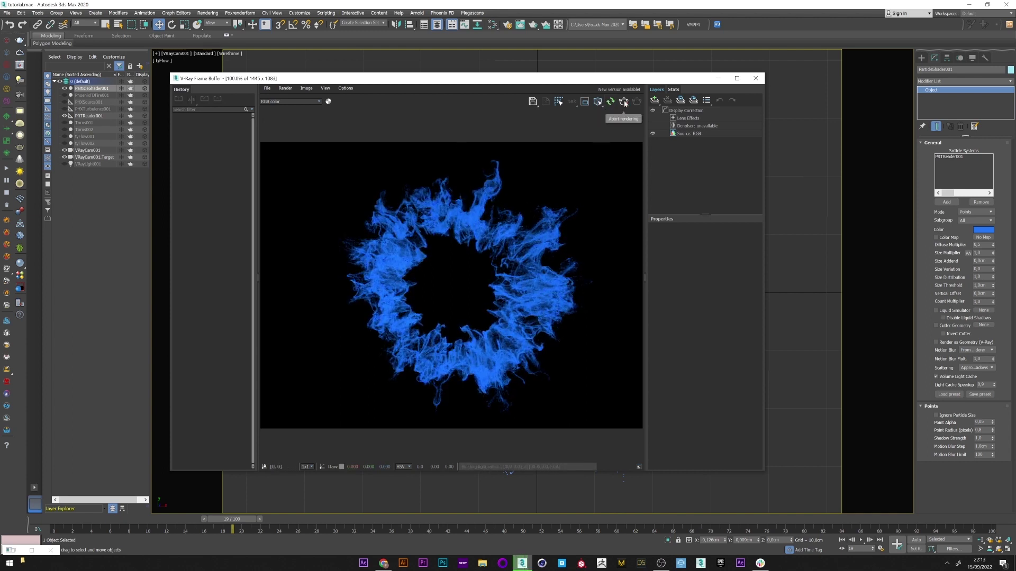
pyautogui.click(624, 103)
pyautogui.click(612, 102)
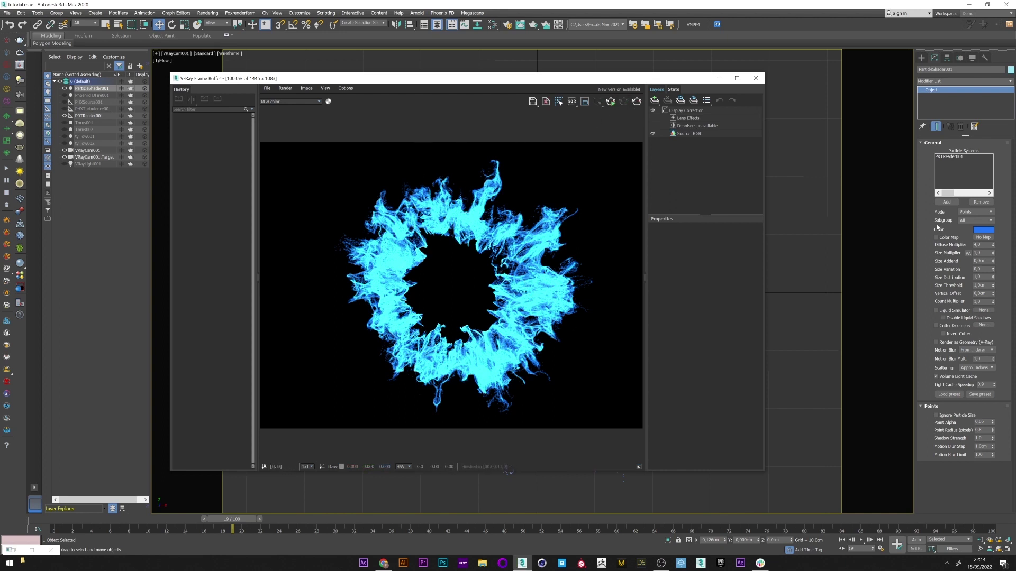
# Step: Return the particle shader's color to white and lower its diffuse multiplier to 0.5
pyautogui.click(977, 231)
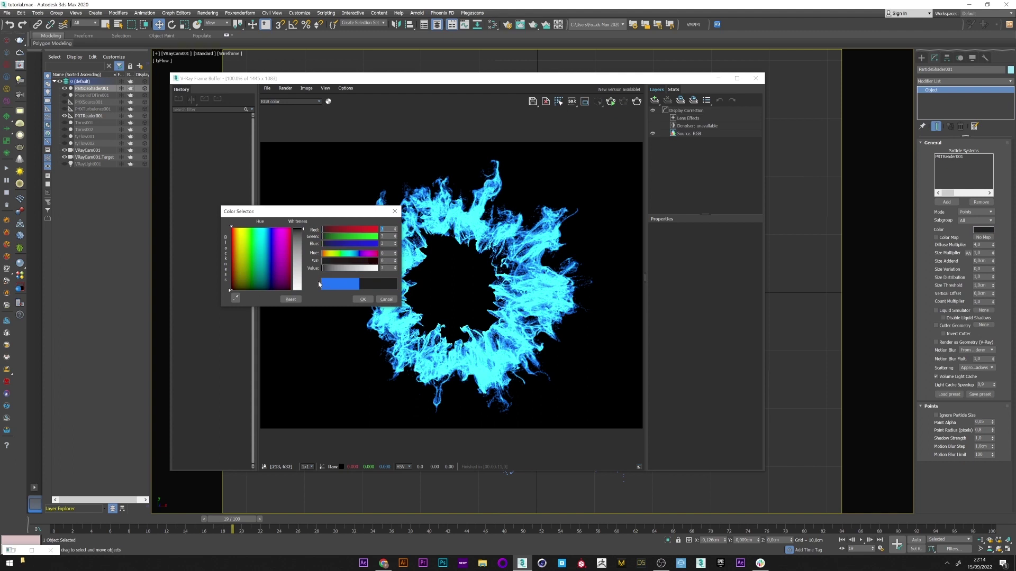
pyautogui.click(363, 300)
pyautogui.click(982, 245)
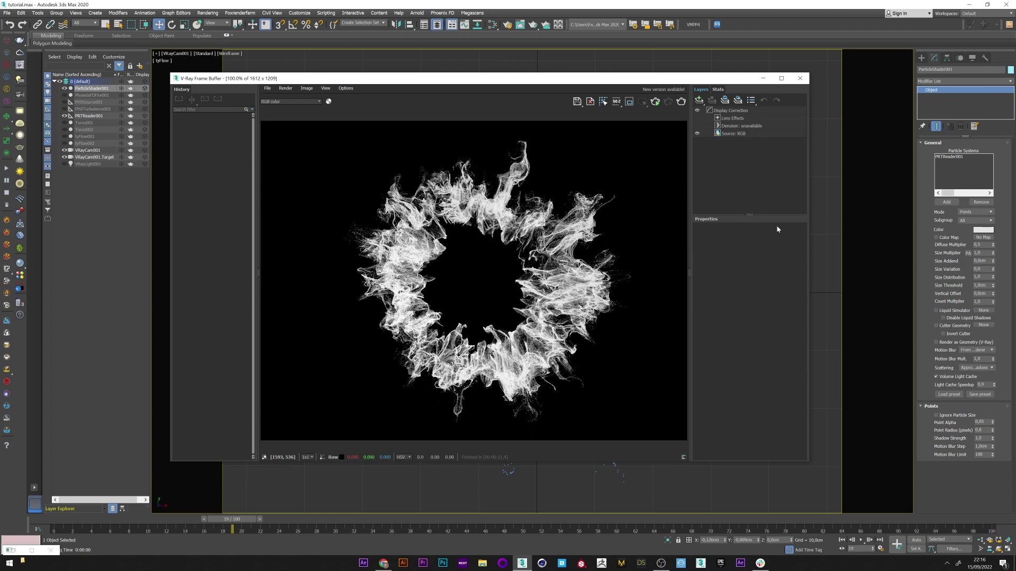
# Step: Set the particle shader's count multiplier to 2.0, render it, and check the particle detail at frame 33
pyautogui.click(978, 301)
pyautogui.click(655, 102)
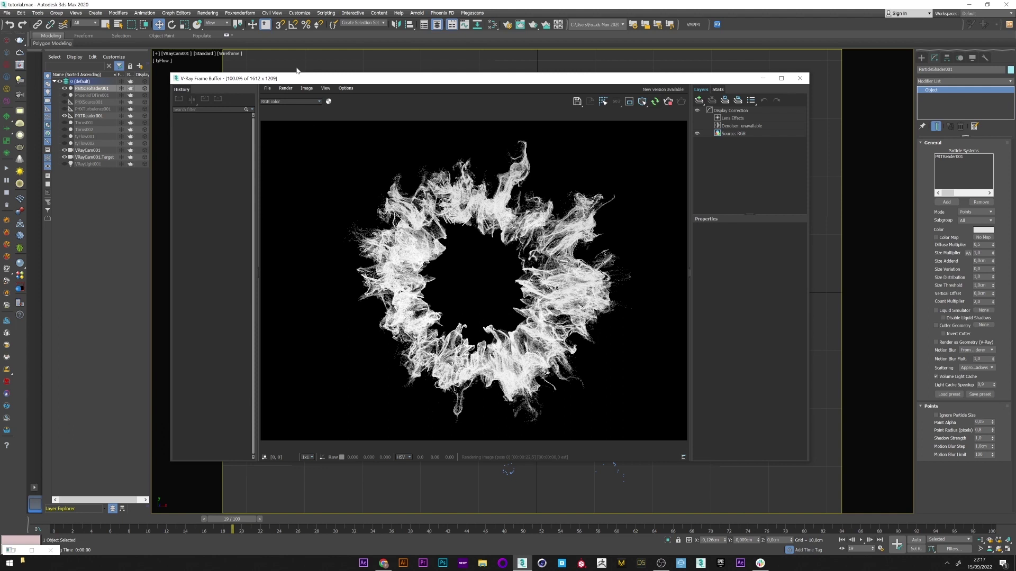
pyautogui.click(357, 519)
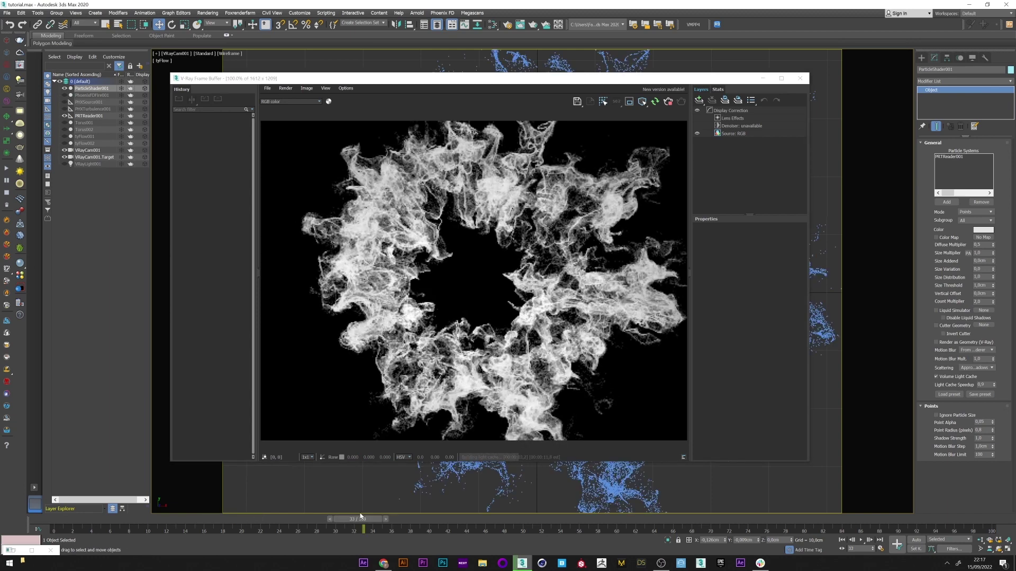
pyautogui.scroll(-1, 463, 275)
pyautogui.scroll(1, 463, 274)
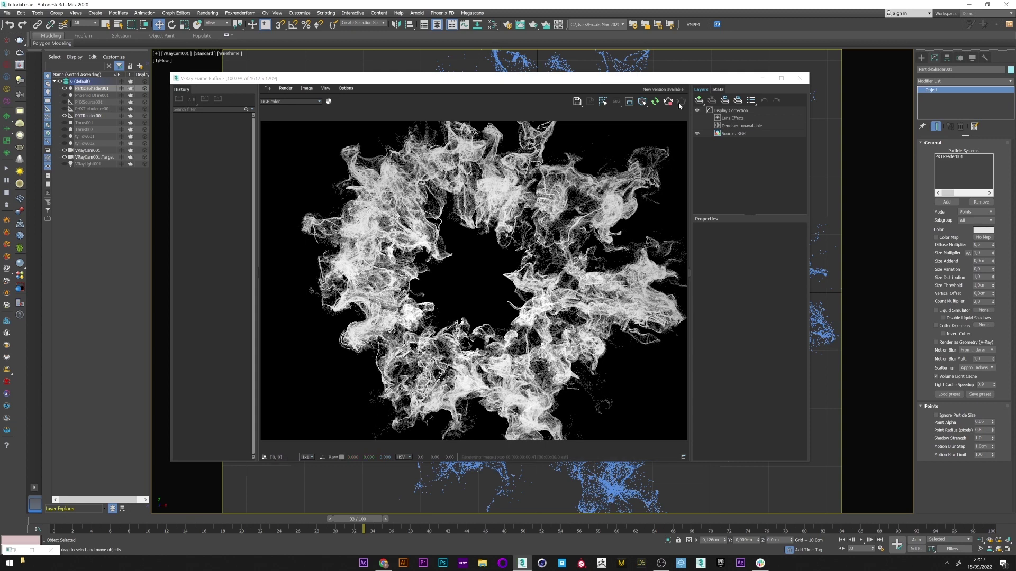
# Step: Switch the V-Ray image sampler to Bucket in the render setup and set its noise threshold to 0.2
pyautogui.click(505, 30)
pyautogui.moveTo(41, 288); pyautogui.dragTo(495, 169)
pyautogui.click(506, 227)
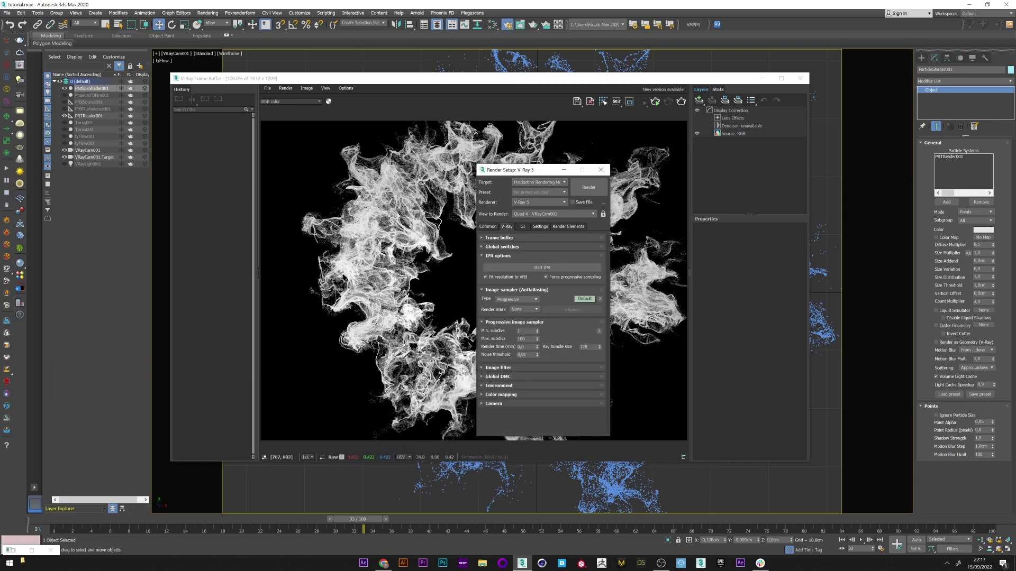
pyautogui.click(526, 354)
pyautogui.click(517, 300)
pyautogui.click(508, 304)
pyautogui.click(526, 347)
pyautogui.press('BackSpace')
pyautogui.press('BackSpace')
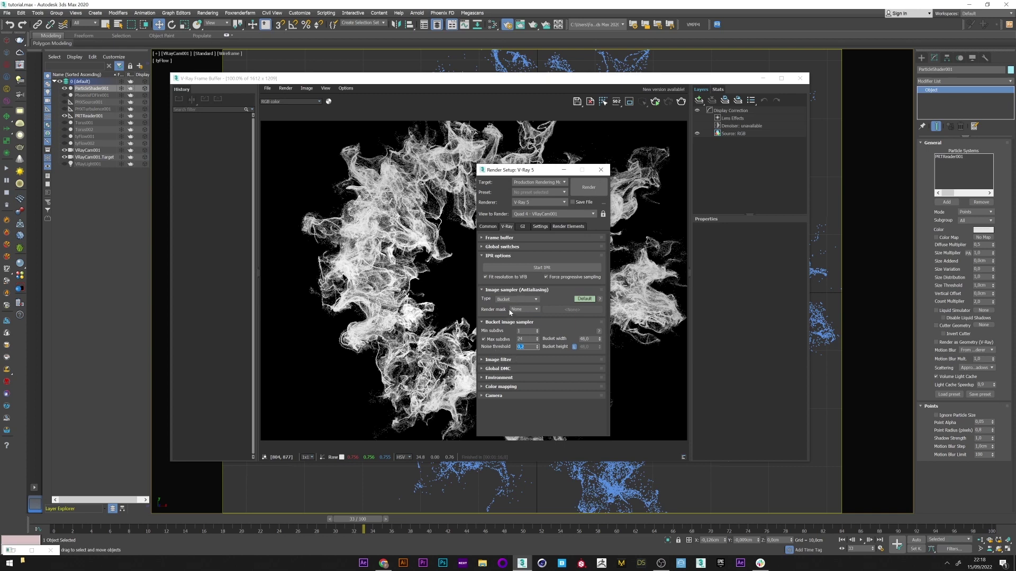
pyautogui.moveTo(538, 174); pyautogui.dragTo(464, 180)
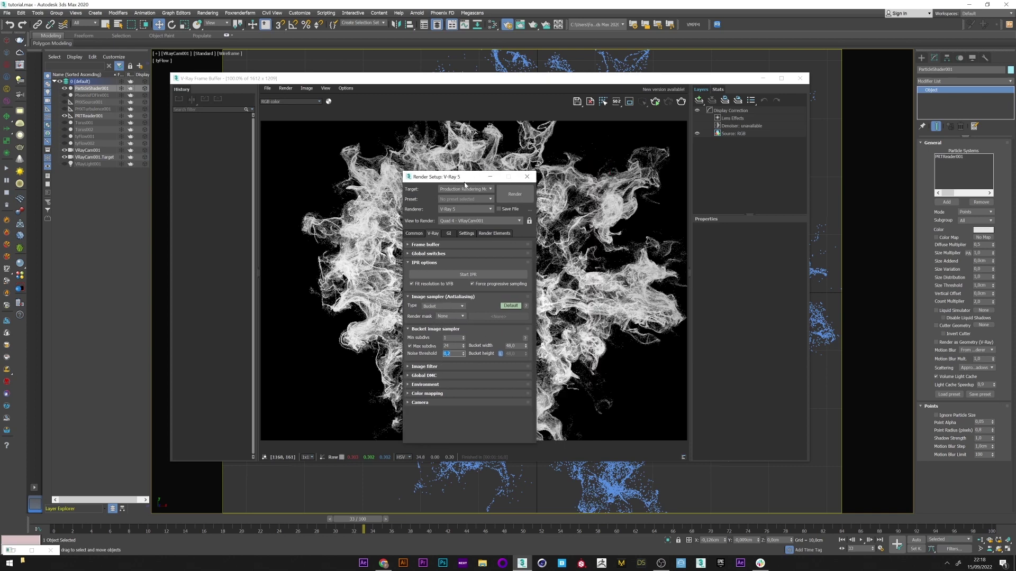
# Step: Switch to After Effects and examine the Third.RGB_color EXR layers and Adjustment Layer 3 in Pre-comp 1
pyautogui.click(363, 564)
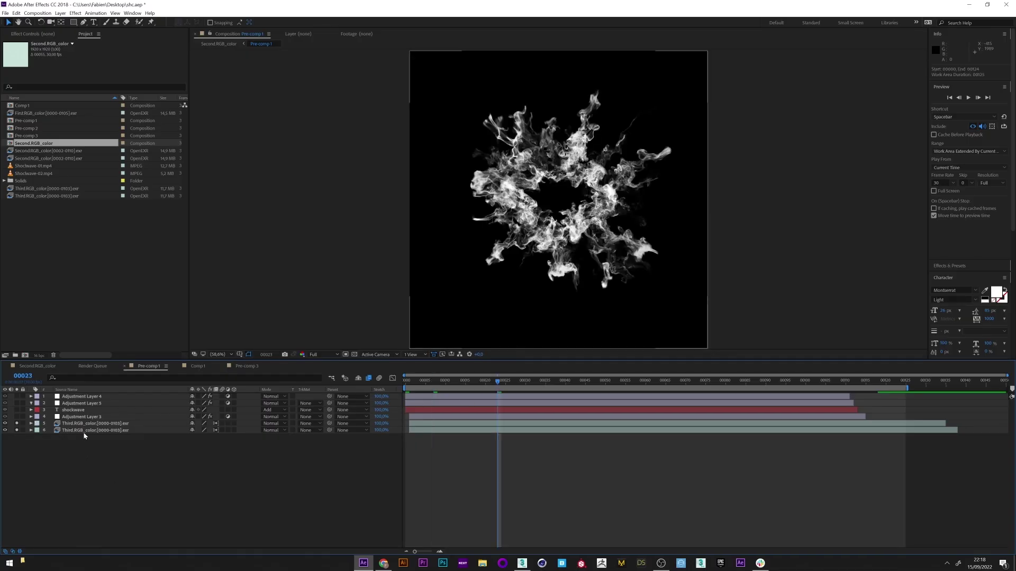
pyautogui.scroll(1, 505, 138)
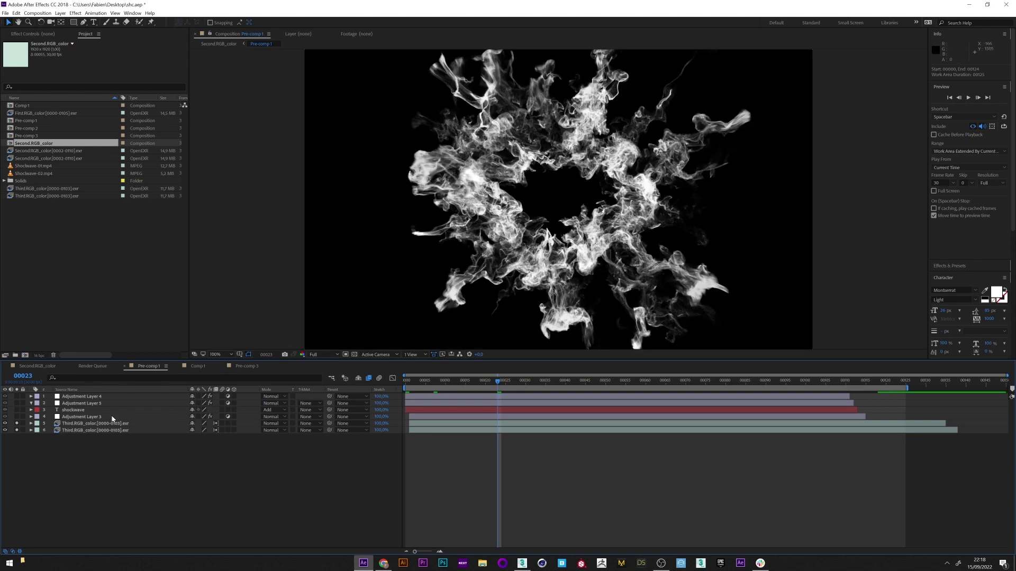
pyautogui.click(77, 417)
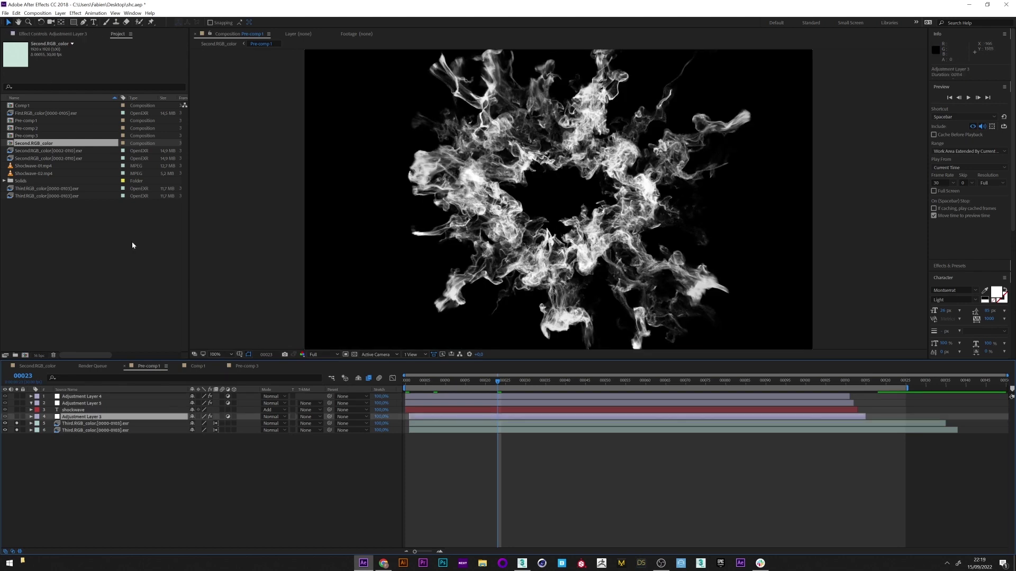
pyautogui.click(109, 469)
pyautogui.click(82, 431)
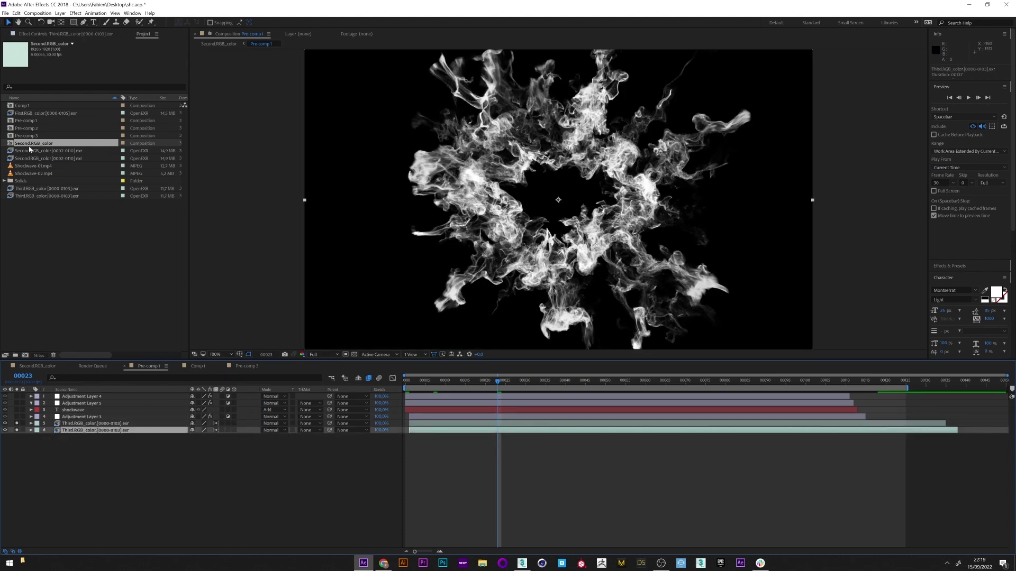
# Step: Set the alpha interpretation of the Third.RGB_color EXR sequence to Ignore, comparing it with Premultiplied before applying
pyautogui.rightClick(24, 191)
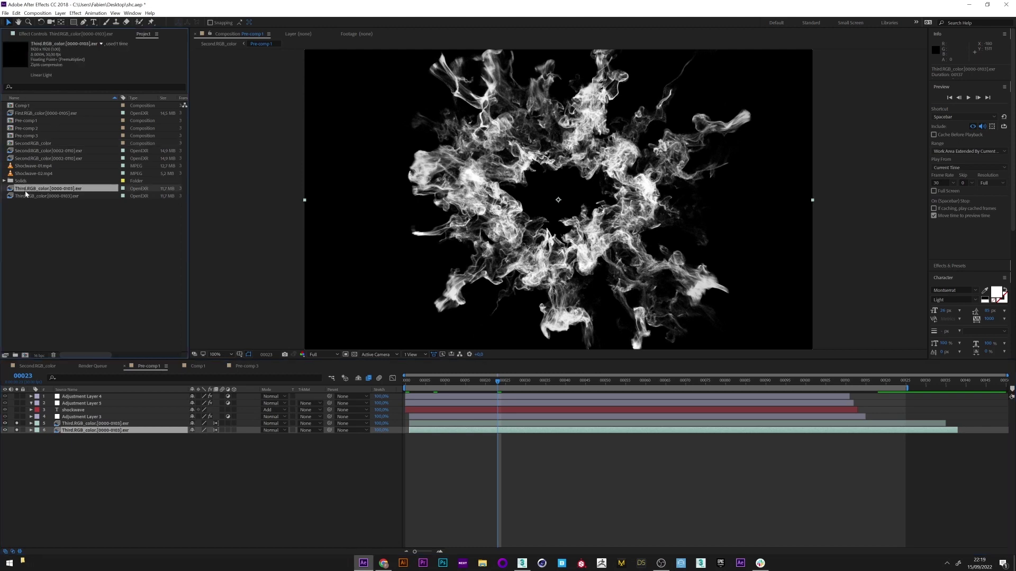
pyautogui.moveTo(56, 246)
pyautogui.click(144, 246)
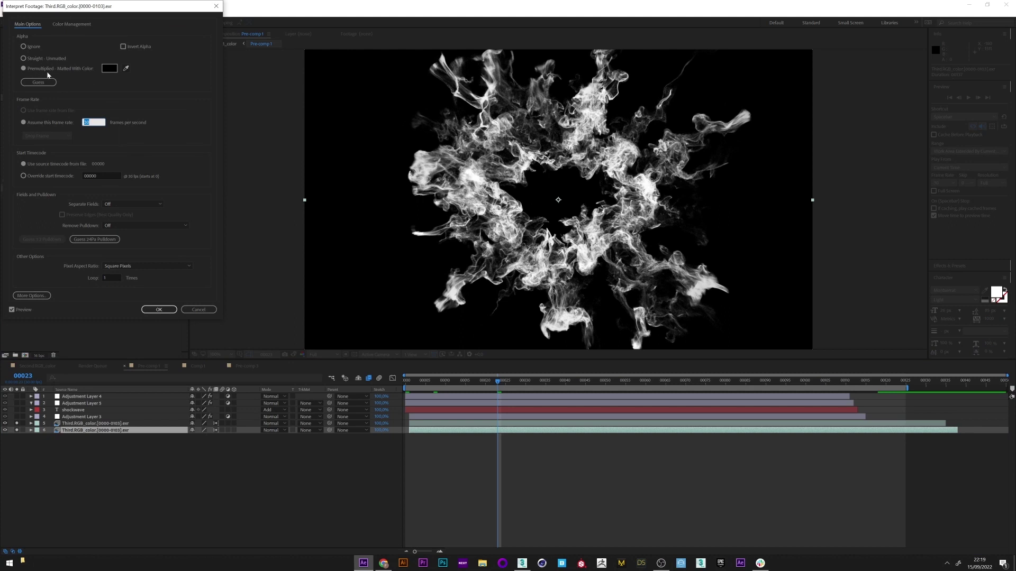
pyautogui.click(31, 46)
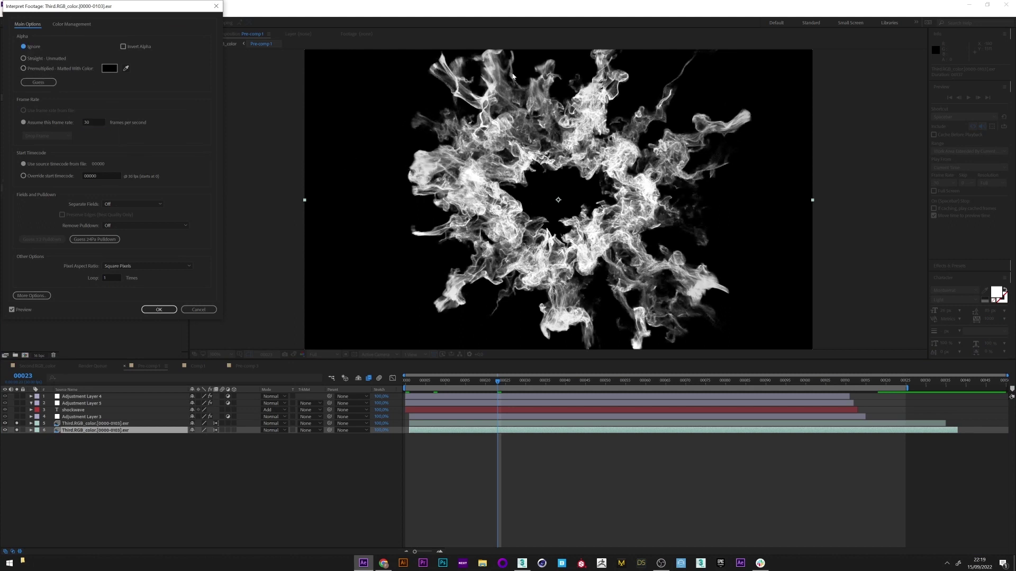
pyautogui.click(50, 70)
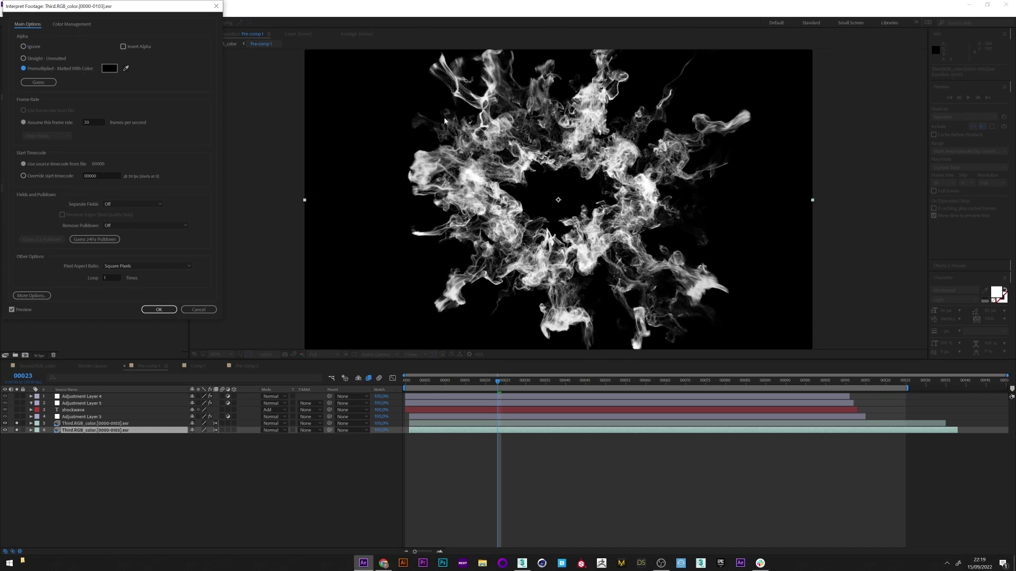
pyautogui.click(34, 47)
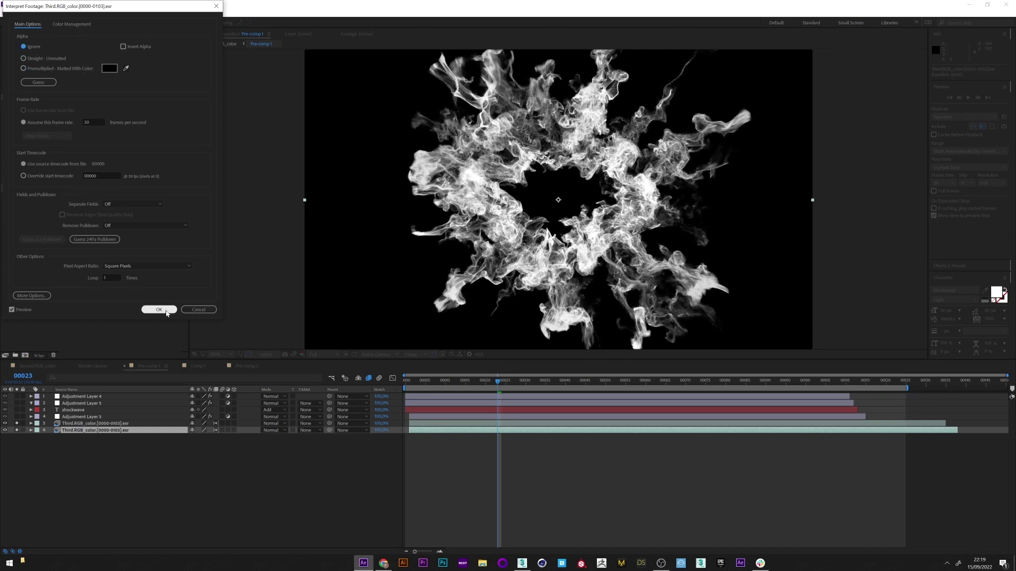
pyautogui.click(164, 310)
# Step: Solo Adjustment Layer 3 along with the EXR layers and set its RSMB Blur Amount to 2
pyautogui.click(85, 417)
pyautogui.press('F3')
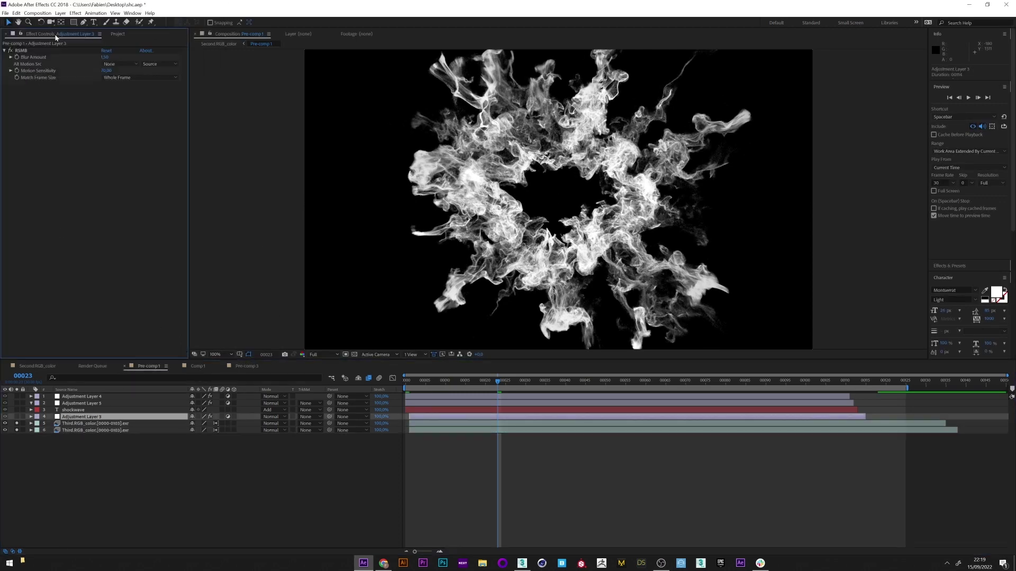
pyautogui.click(17, 417)
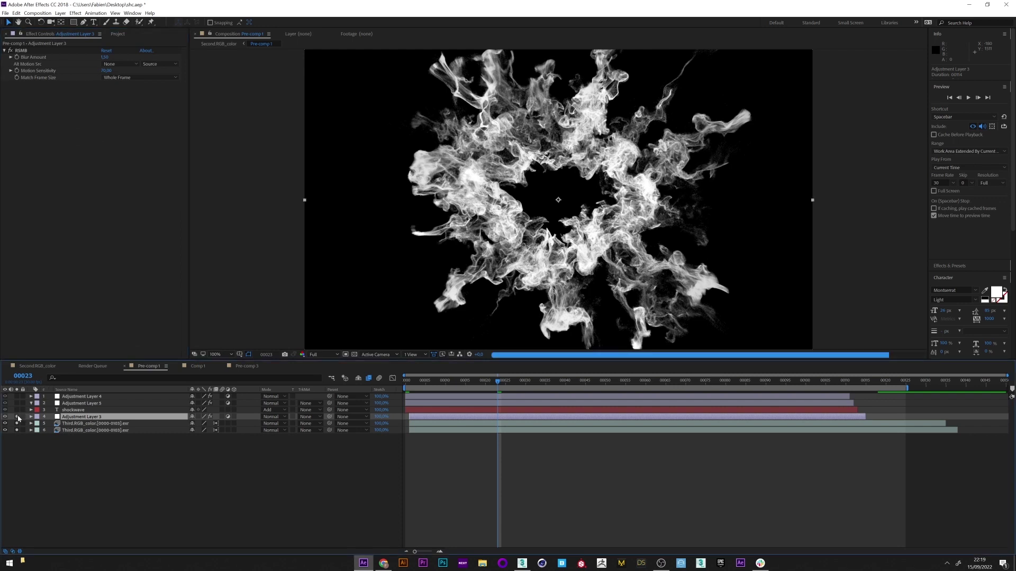
pyautogui.click(105, 57)
pyautogui.write('2')
pyautogui.press('Return')
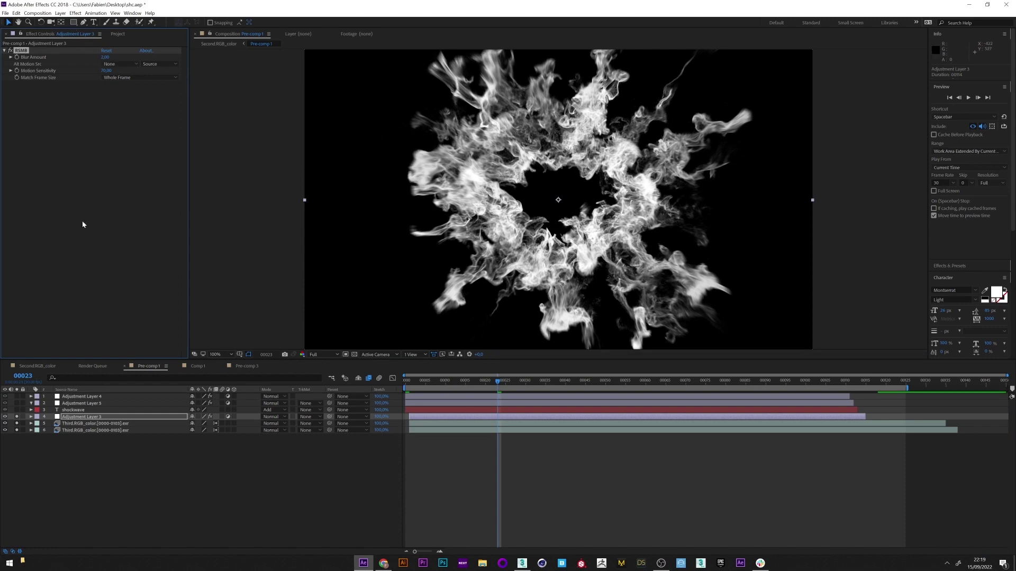
# Step: Solo Adjustment Layer 5 with its orange VC Color Vibrance and Adjustment Layer 4 with its Curves, Glow, Colorista IV and Sharpen effects
pyautogui.click(87, 404)
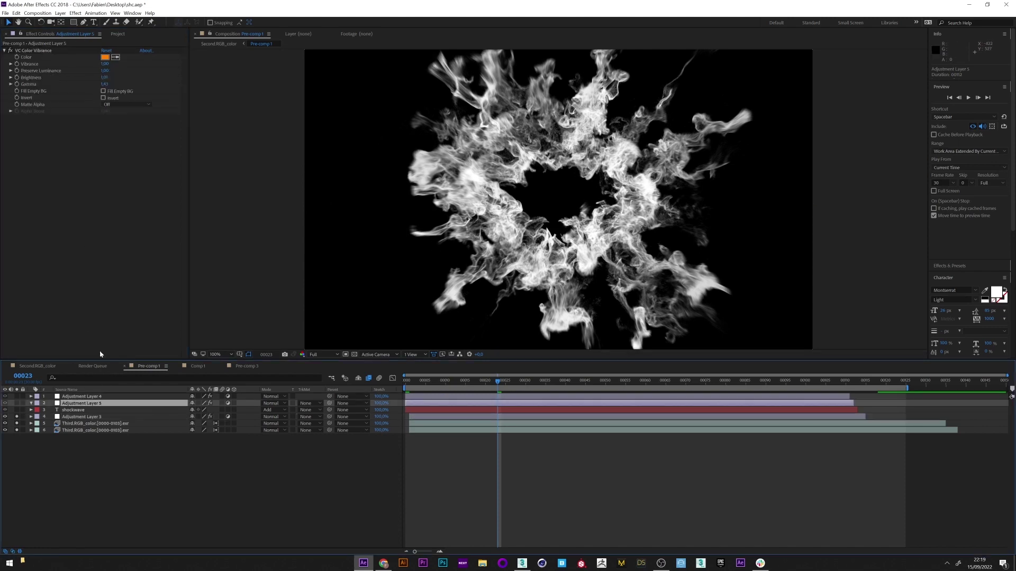
pyautogui.click(18, 405)
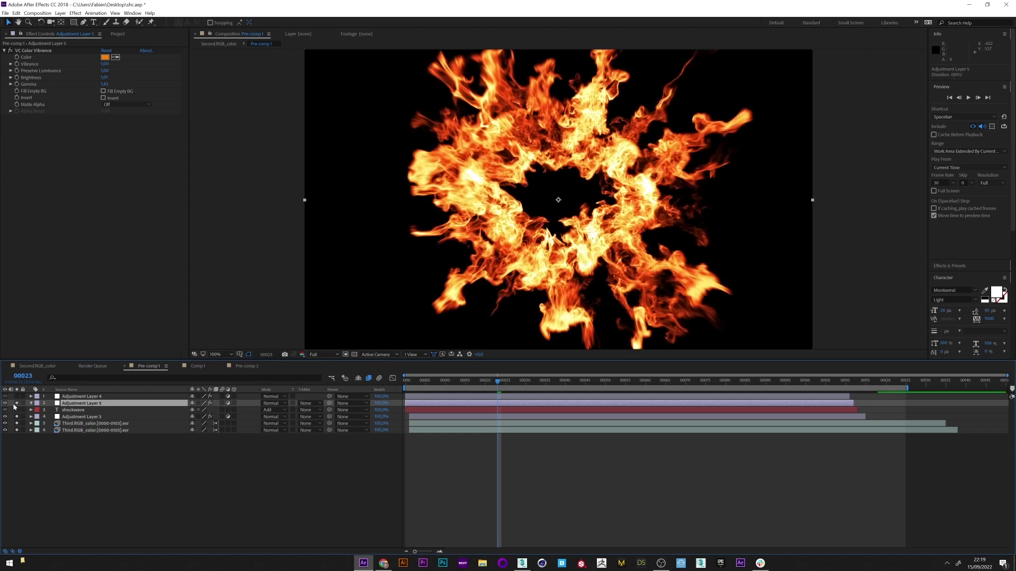
pyautogui.click(74, 396)
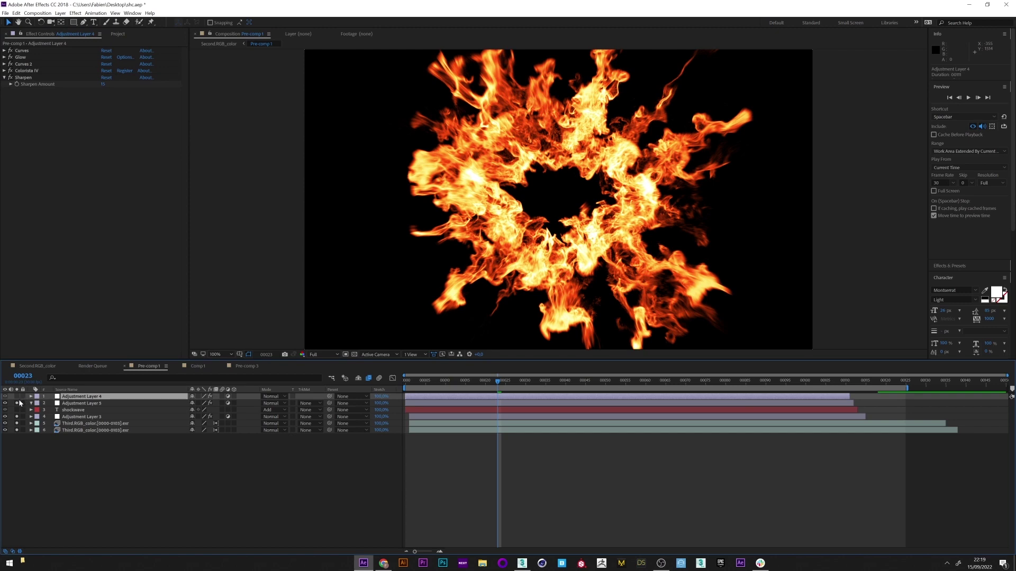
pyautogui.click(16, 396)
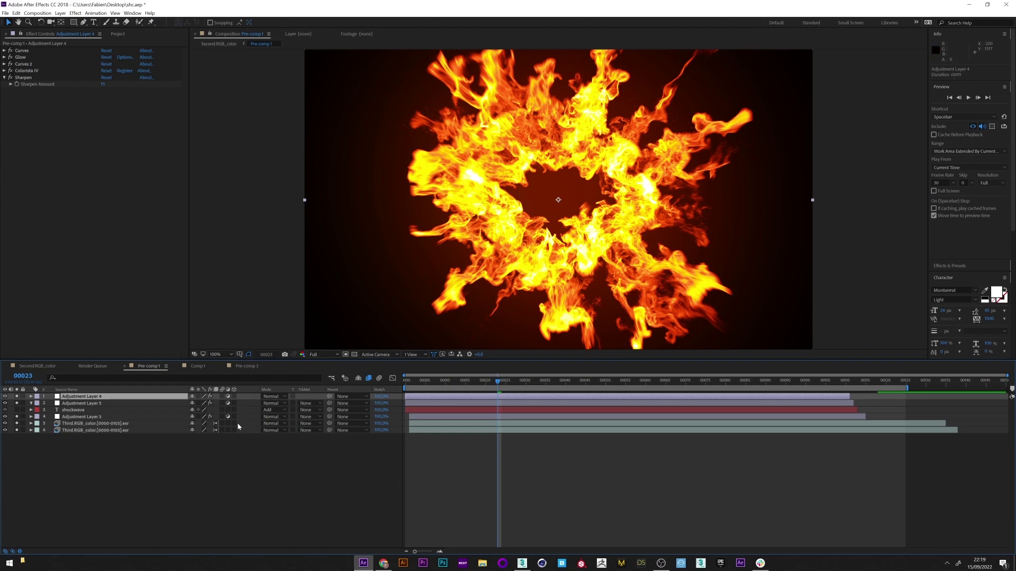
# Step: Lower the opacity of Adjustment Layer 4 to soften the glow grading, and move the current time further along the timeline
pyautogui.press('t')
pyautogui.moveTo(193, 403)
pyautogui.mouseDown()
pyautogui.moveTo(170, 411)
pyautogui.moveTo(202, 404)
pyautogui.mouseUp()
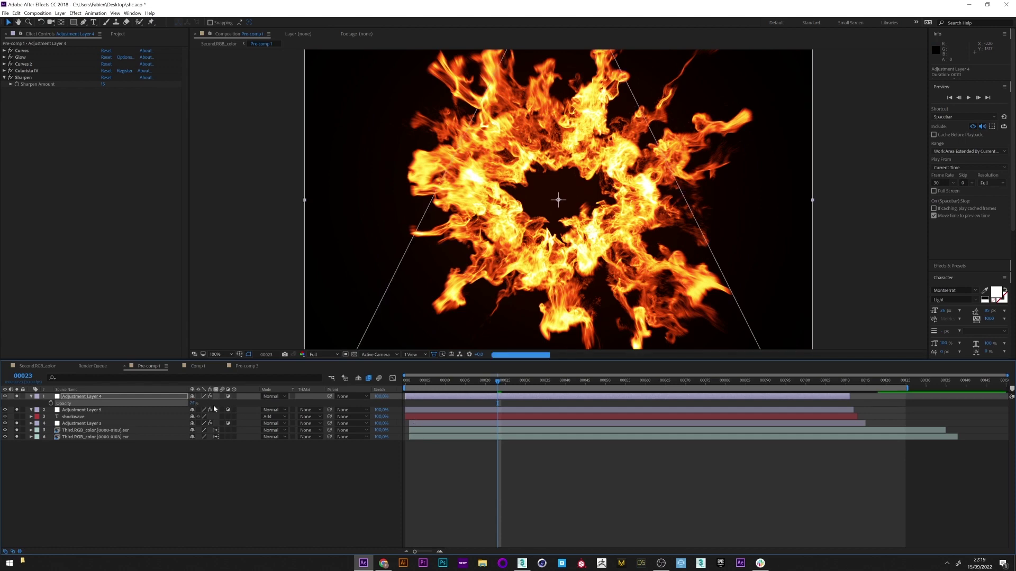
pyautogui.click(594, 382)
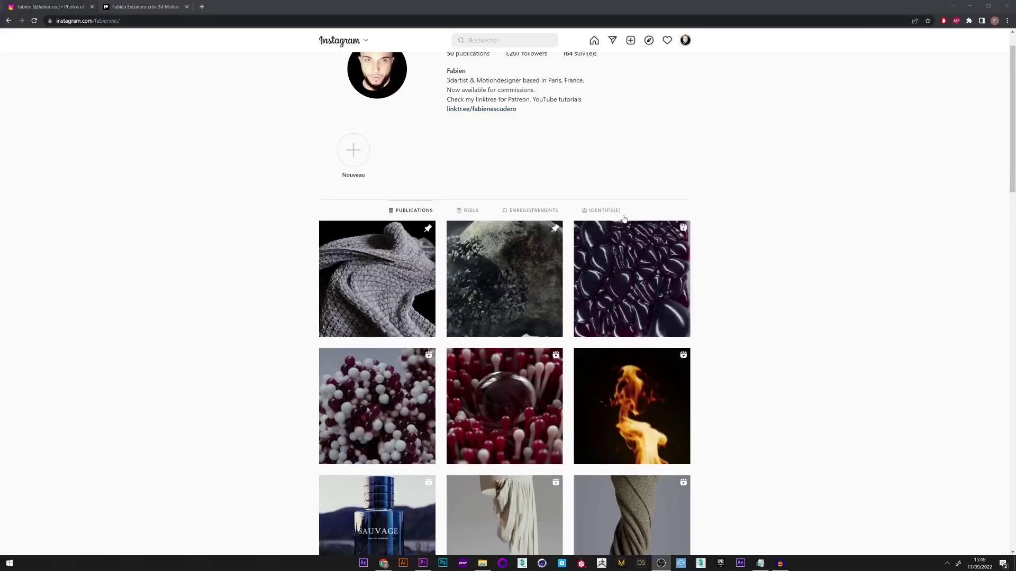
# Step: Switch to the browser and look through the posts on the artist's Instagram profile and Patreon page
pyautogui.scroll(1, 792, 259)
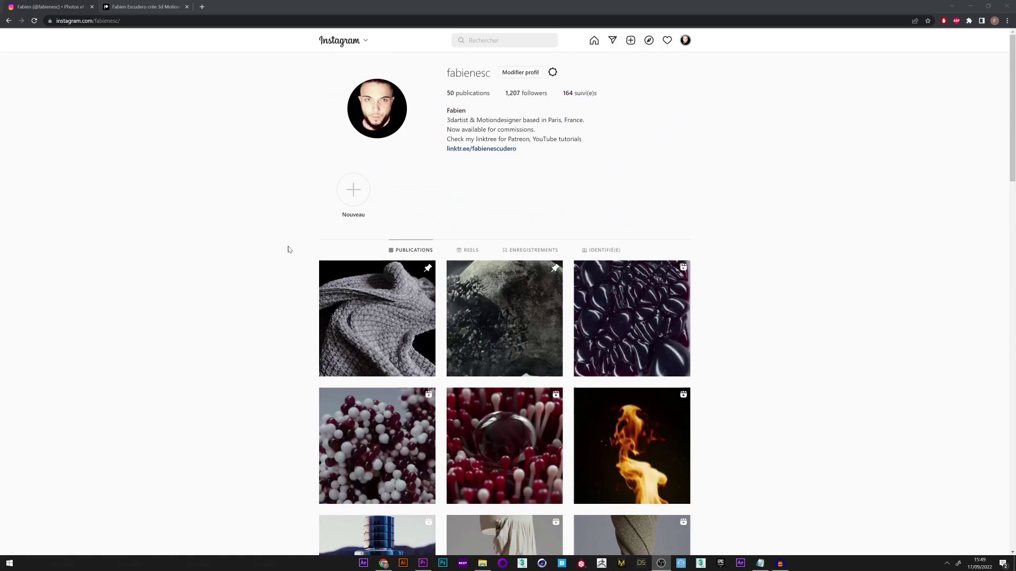
pyautogui.scroll(-3, 801, 233)
pyautogui.scroll(-10, 801, 242)
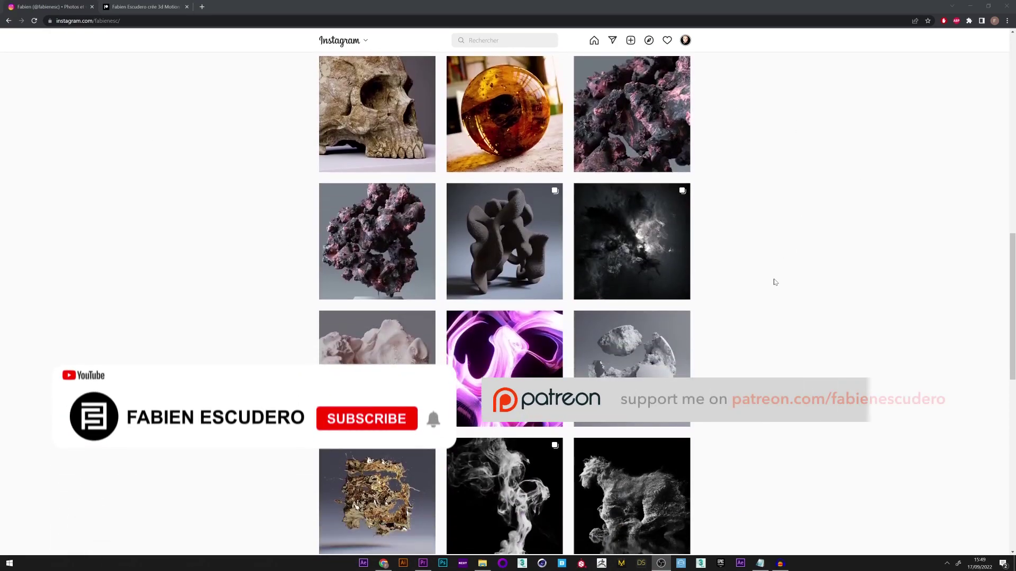
pyautogui.scroll(8, 775, 281)
pyautogui.scroll(5, 772, 285)
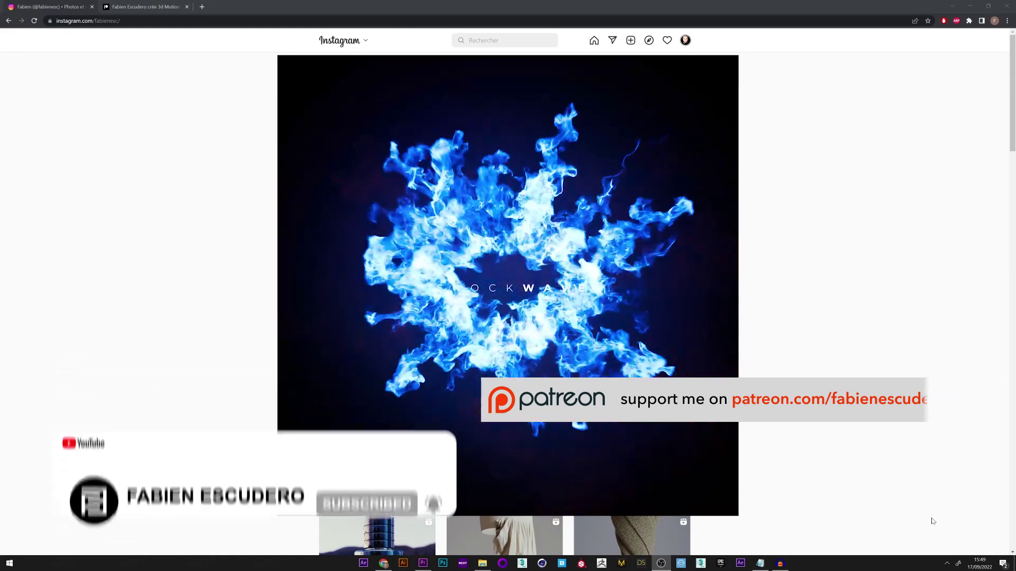
pyautogui.click(117, 6)
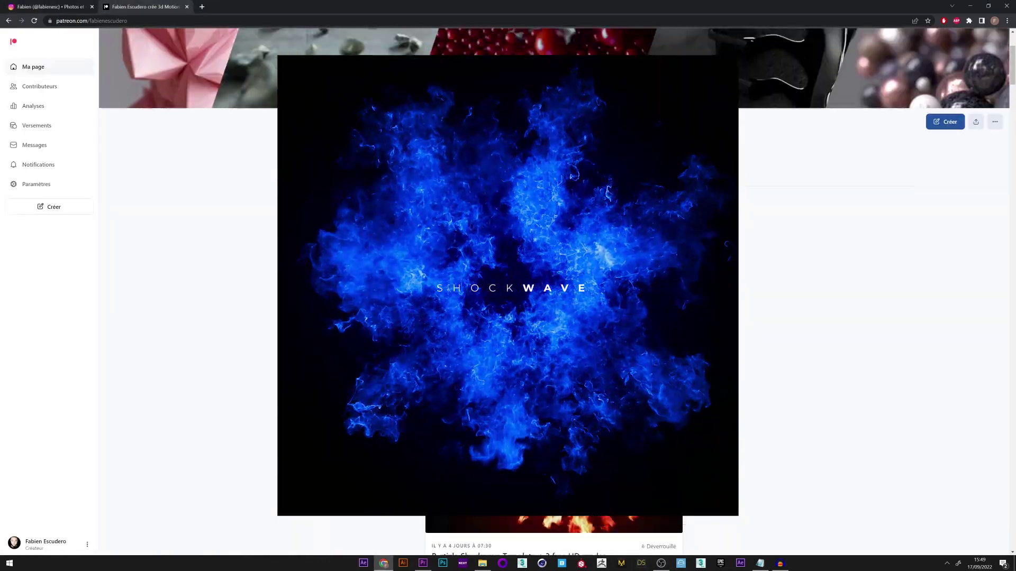
pyautogui.scroll(-10, 554, 296)
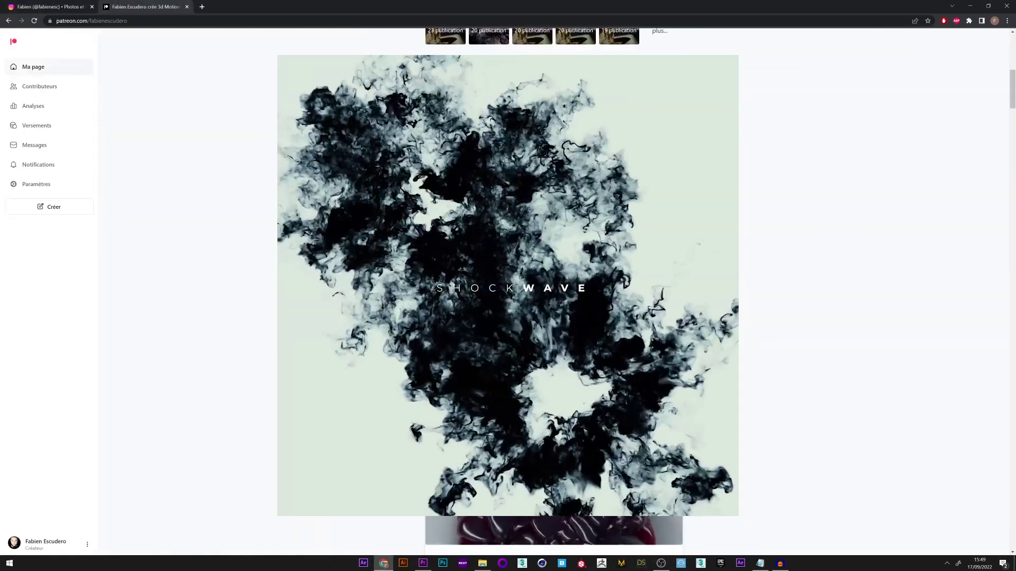
pyautogui.scroll(-10, 553, 296)
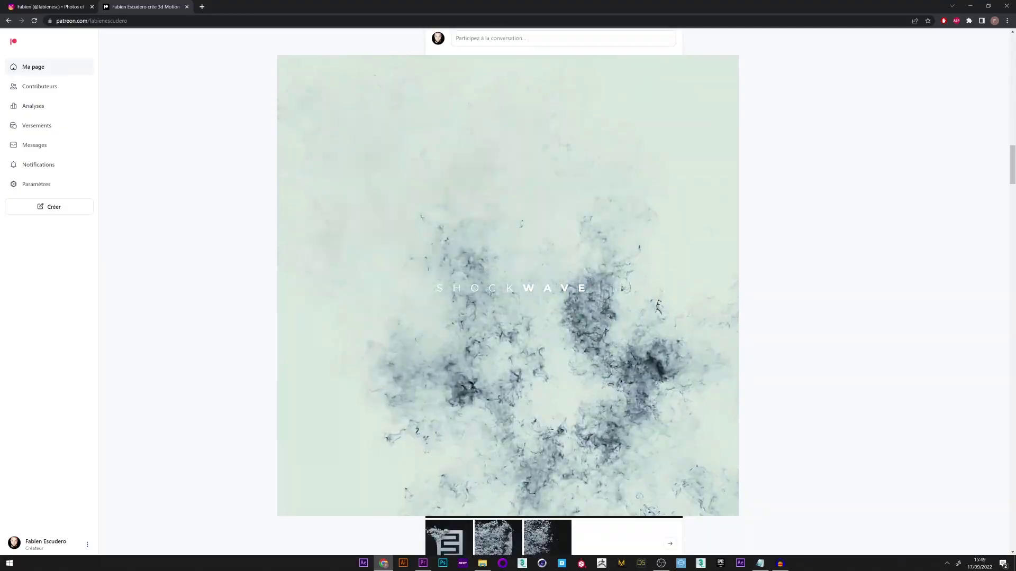